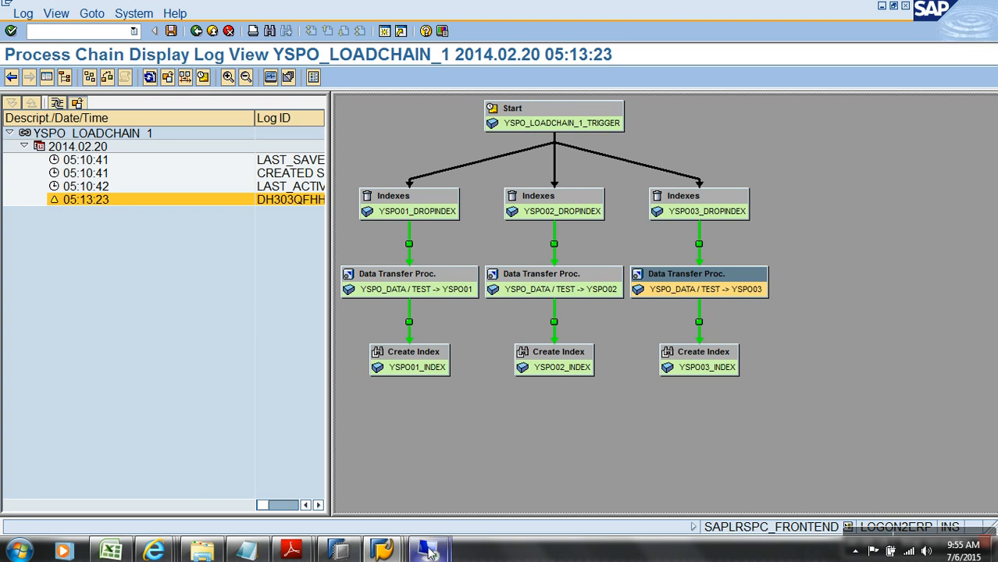
Switch to the reset session that offers only Start SAP Easy Access and exit it
mouse_move(379, 540)
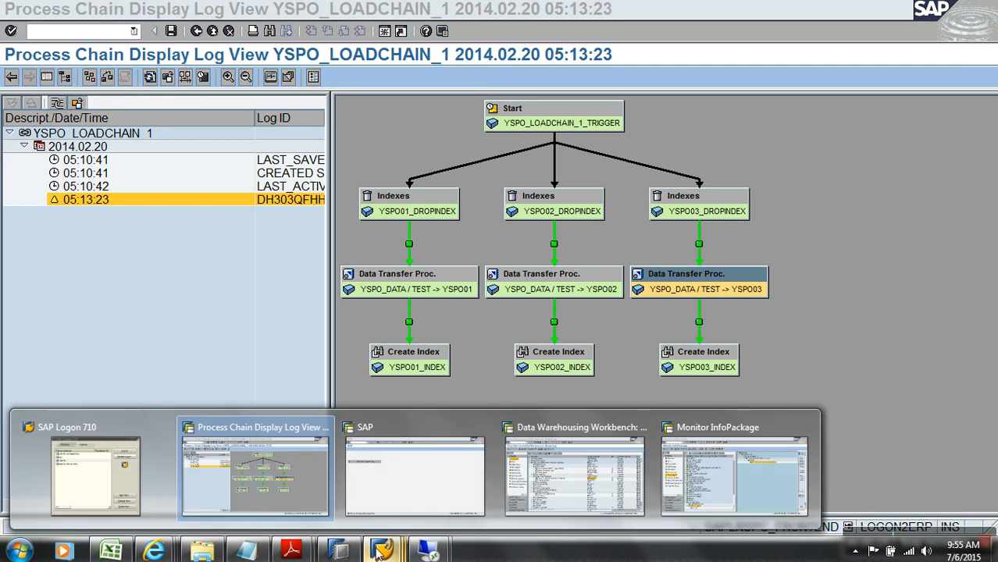
left_click(386, 478)
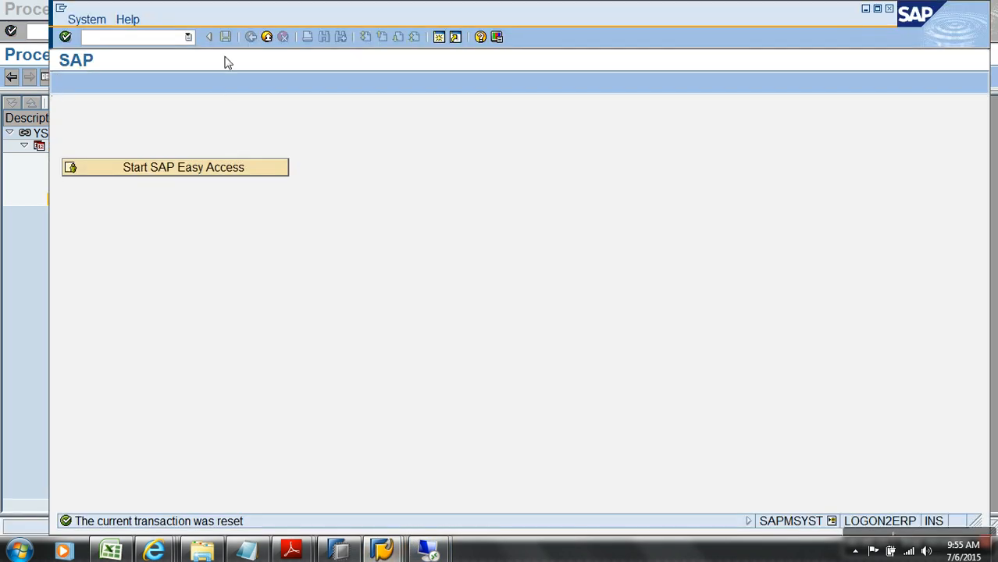
left_click(266, 40)
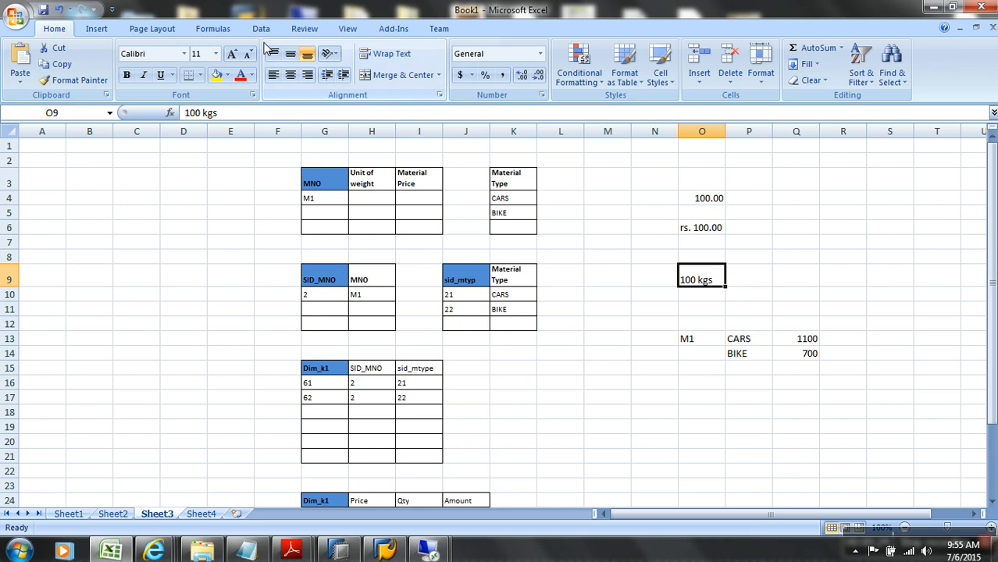
Start a new SAP logon to client 001 and sign in with the user name and account password
left_click(384, 551)
left_click(701, 98)
left_click(179, 143)
left_click(179, 159)
left_click(187, 165)
type("********")
key("Return")
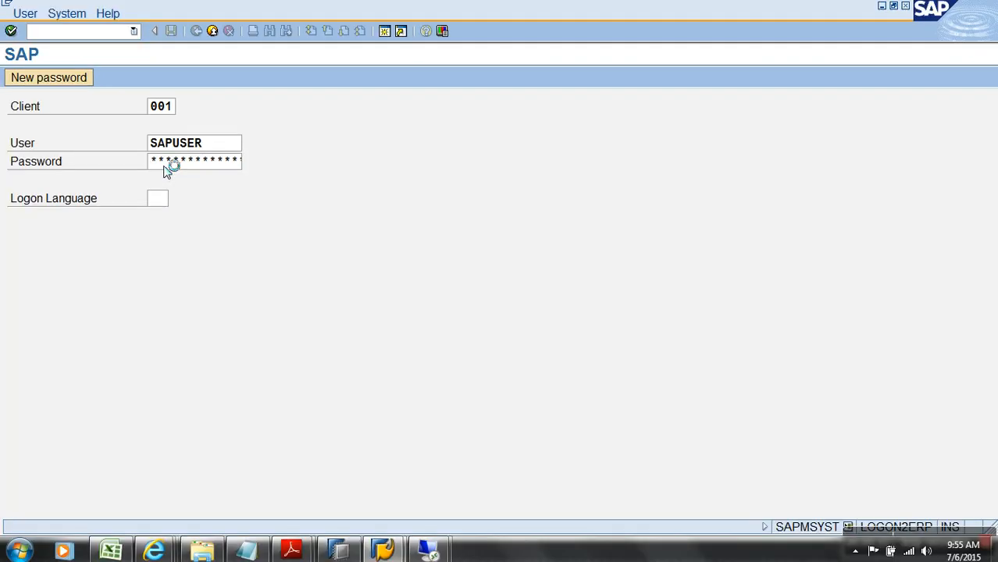
Log on to the ecc system, client 800, with the user name and account password, bringing its Easy Access window forward
mouse_move(383, 551)
left_click(368, 470)
left_click(602, 122)
left_click(689, 101)
left_click(179, 144)
left_click(178, 160)
left_click(181, 166)
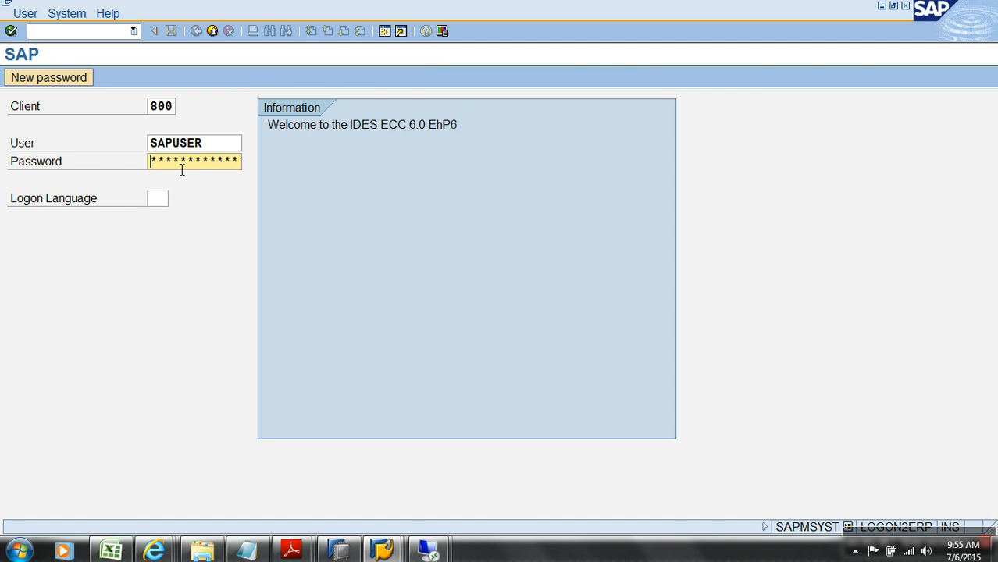
type("********")
key("Return")
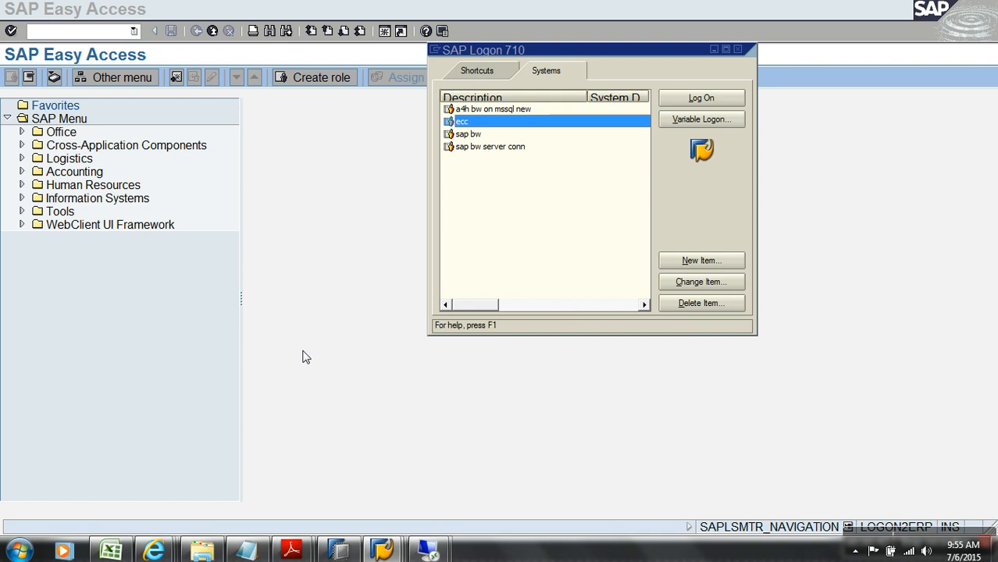
left_click(304, 357)
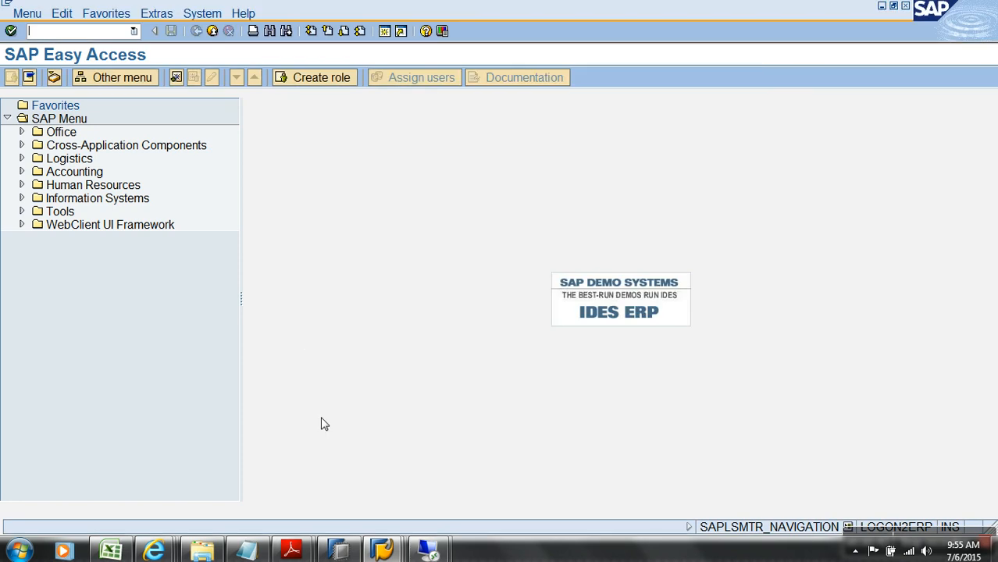
Show the other Easy Access session, then switch to the Excel workbook and add a new worksheet
mouse_move(400, 545)
left_click(393, 498)
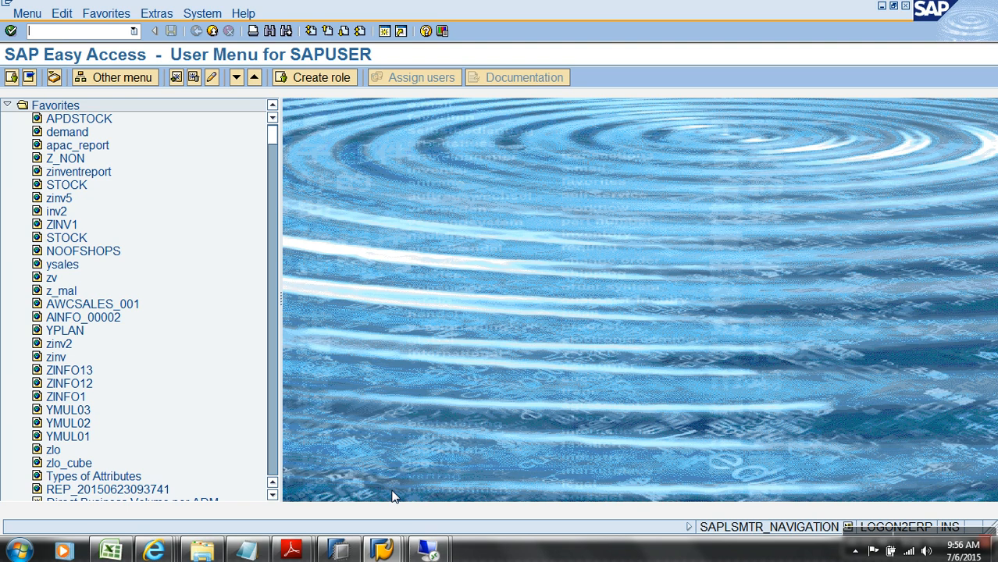
left_click(110, 552)
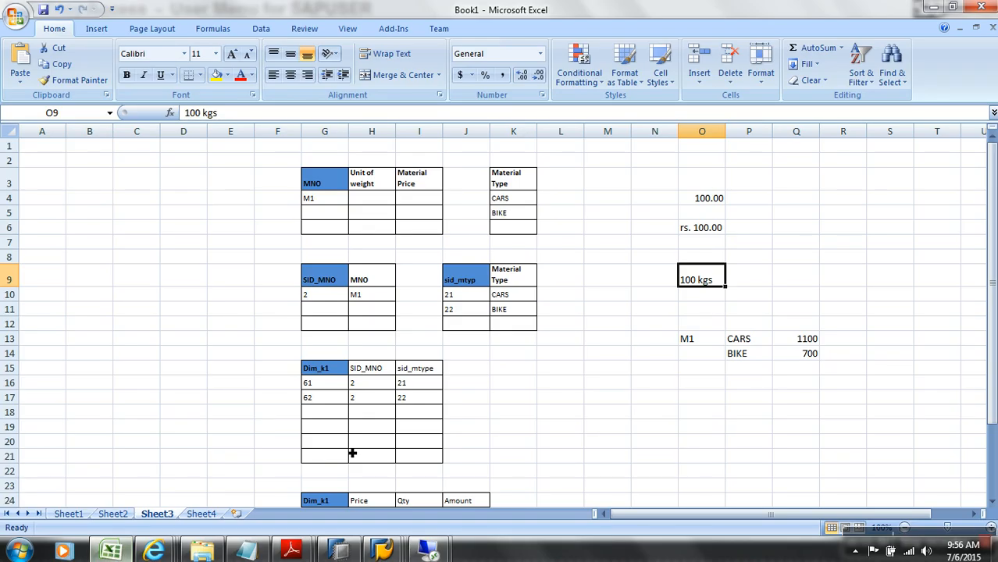
left_click(236, 514)
left_click(363, 383)
left_click(357, 209)
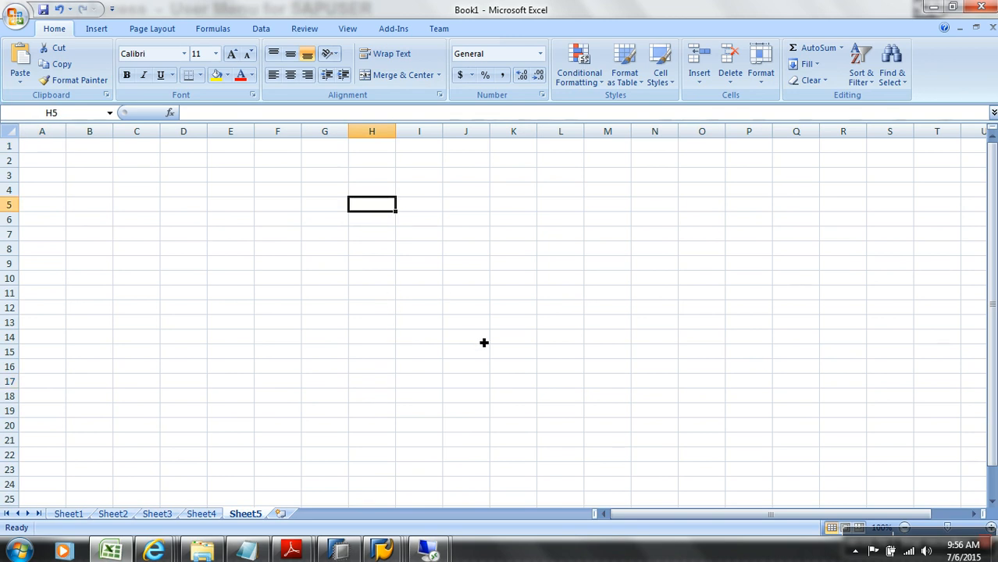
Enter the labels "ip - Delta" in cell I16 and "dtp - delta" in cell I12
left_click(410, 368)
type("ip")
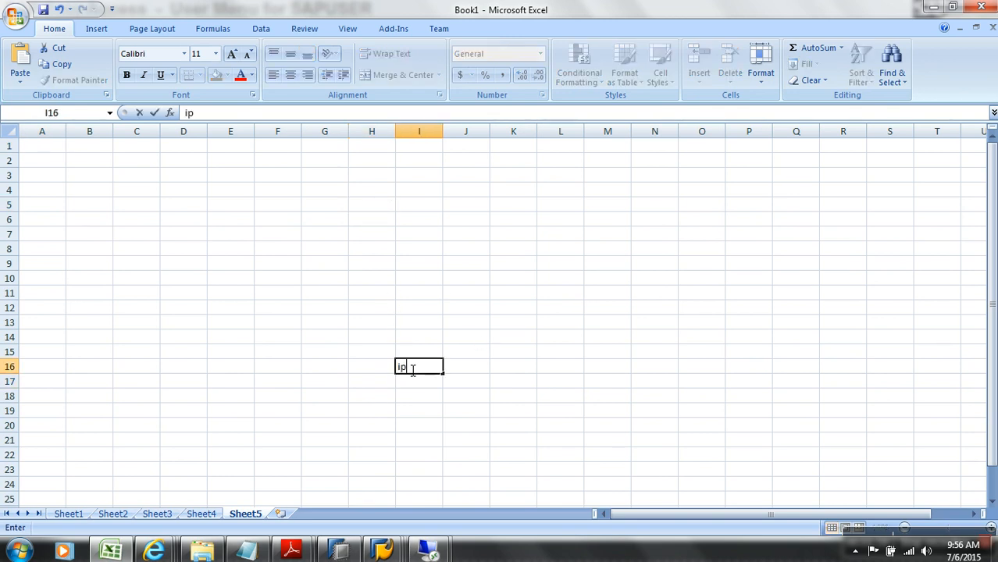
type(" - Delta")
key("Up")
key("Up")
key("Up")
key("Up")
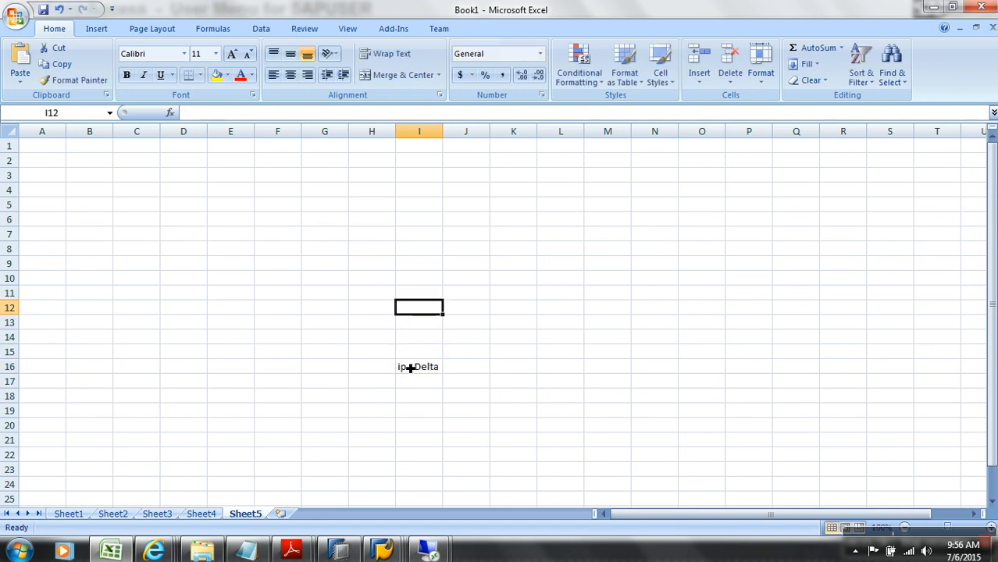
type("dtp -")
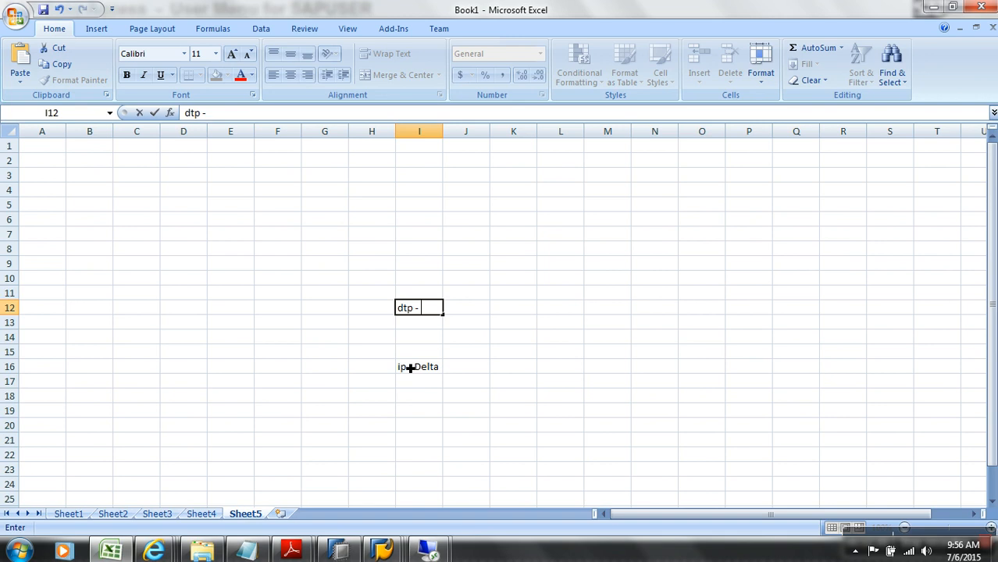
type(" delta")
left_click(441, 382)
left_click(426, 313)
Enter the label "Deamon" in cell L14
left_click(565, 337)
type("Deamon")
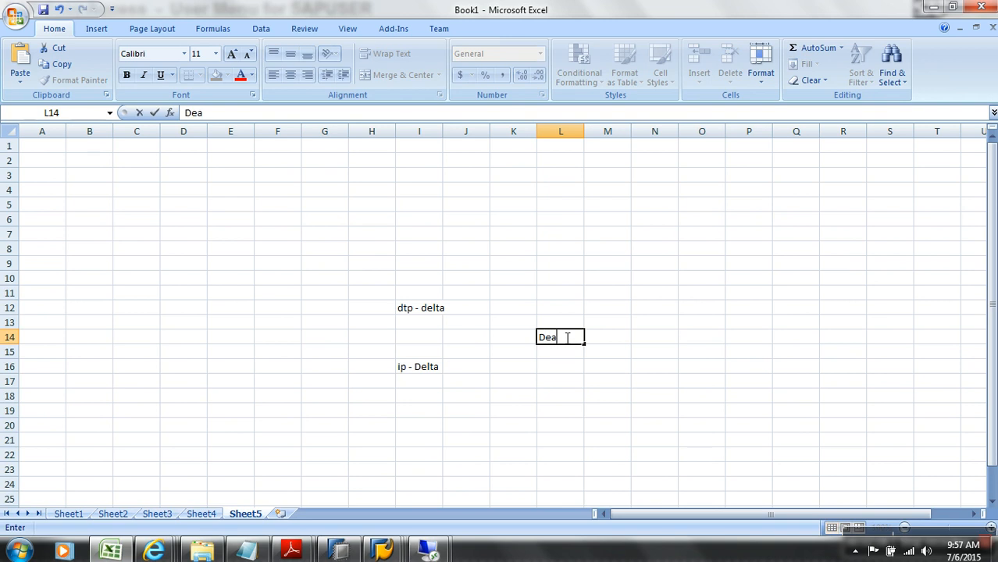
left_click(571, 410)
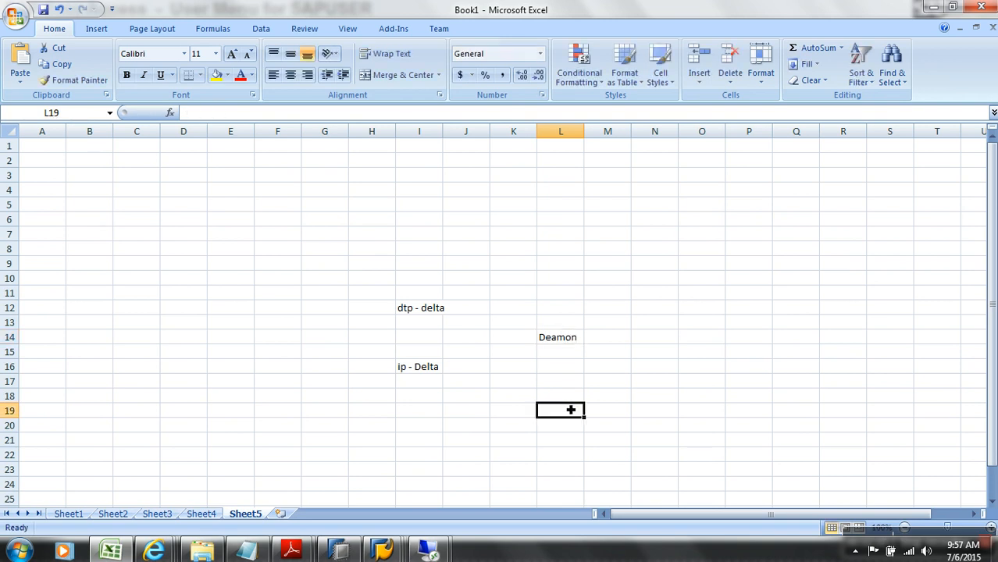
Draw straight arrows from the "dtp - delta" and "ip - Delta" labels to "Deamon"
left_click(96, 28)
left_click(169, 83)
left_click(185, 113)
left_click_drag(447, 307, 535, 342)
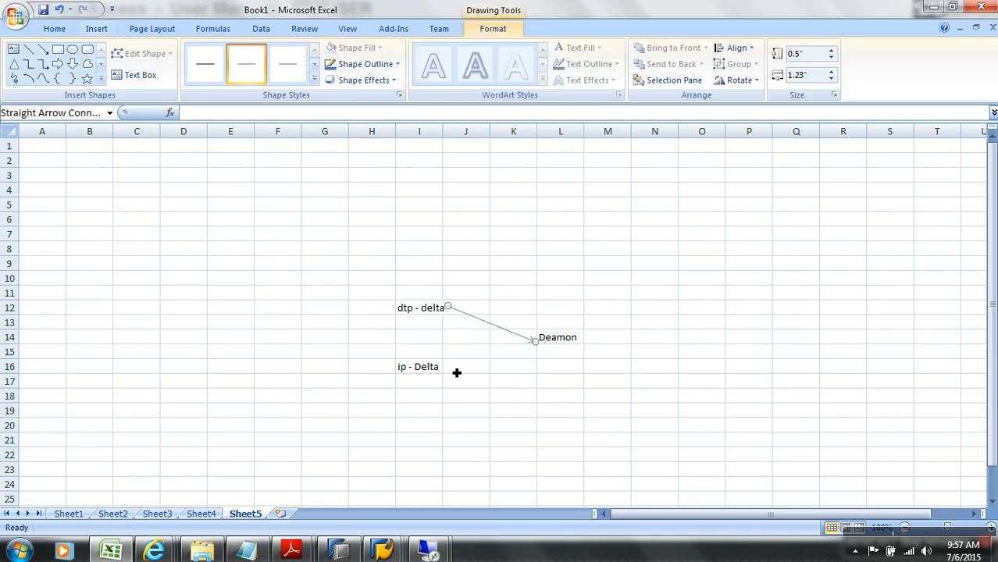
mouse_move(443, 368)
left_mouse_down()
mouse_move(495, 371)
mouse_move(545, 343)
left_mouse_up()
left_click(567, 344)
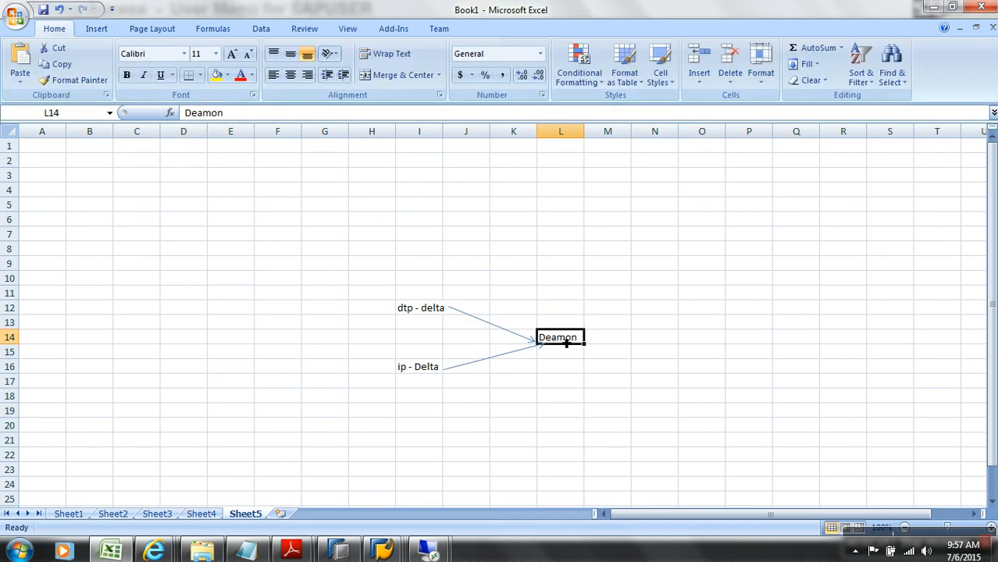
Enter the interval "2 m" in cell M14 beside "Deamon"
left_click(629, 344)
type("1 m")
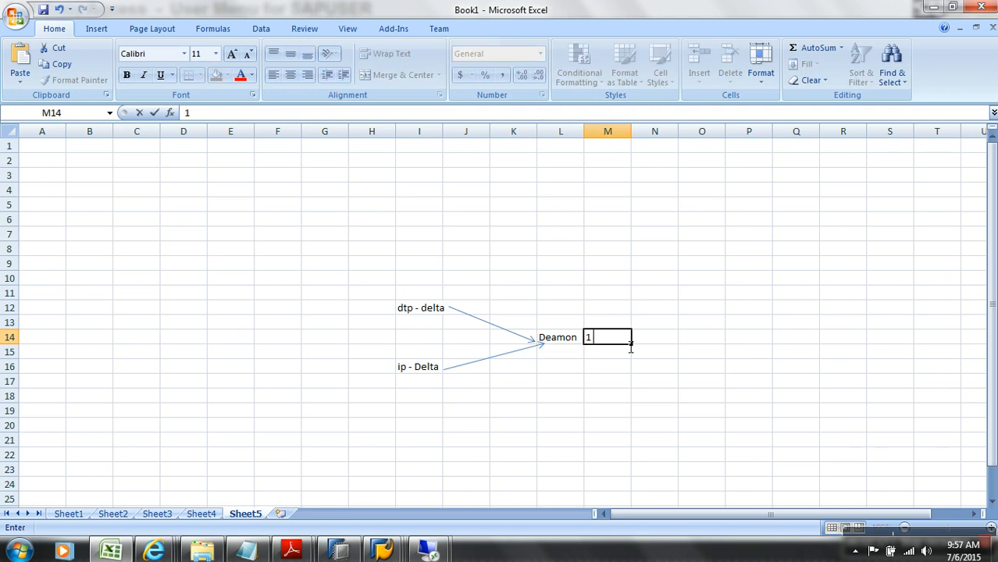
key("BackSpace")
key("BackSpace")
key("BackSpace")
type("2 m")
Switch to the IDES ERP session in SAP and open the ABAP Dictionary with transaction se11
mouse_move(383, 551)
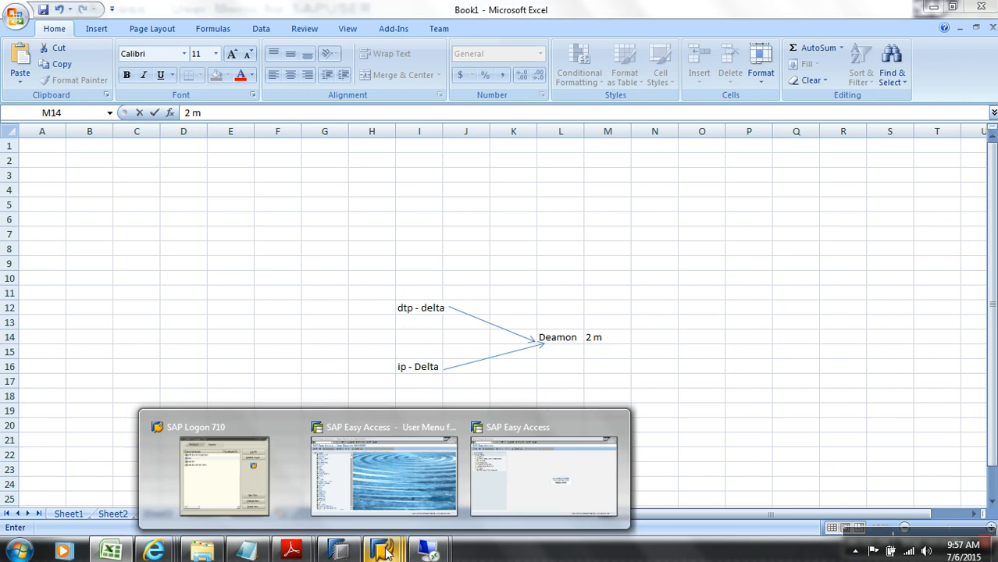
left_click(541, 500)
left_click(99, 33)
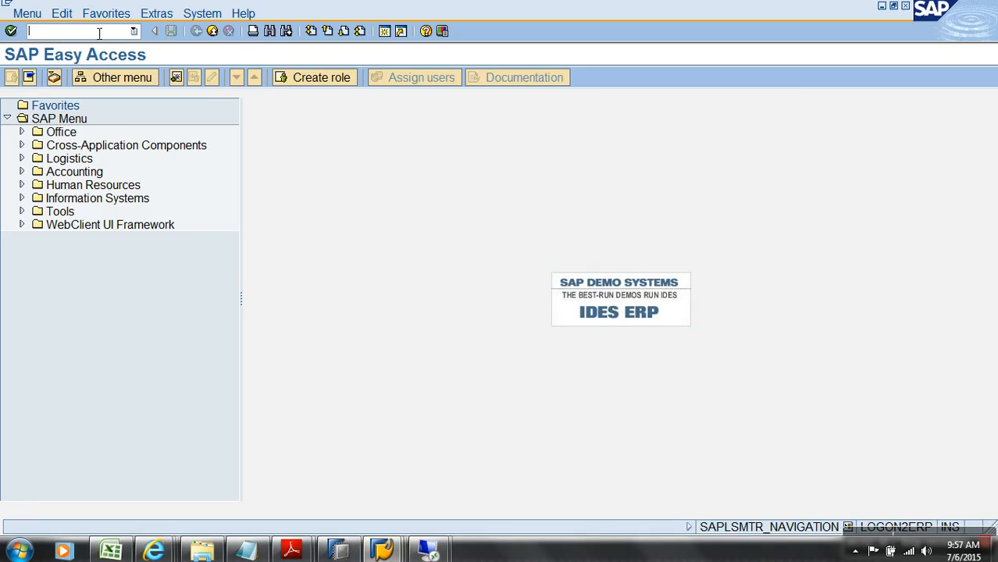
type("se11")
key("Return")
type("ys")
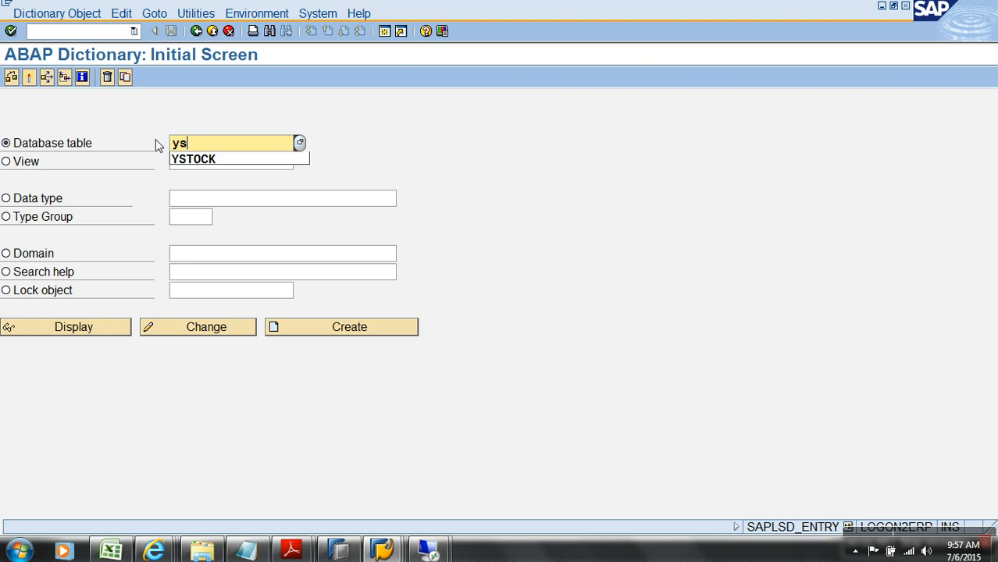
type("ales")
key("Return")
key("F5")
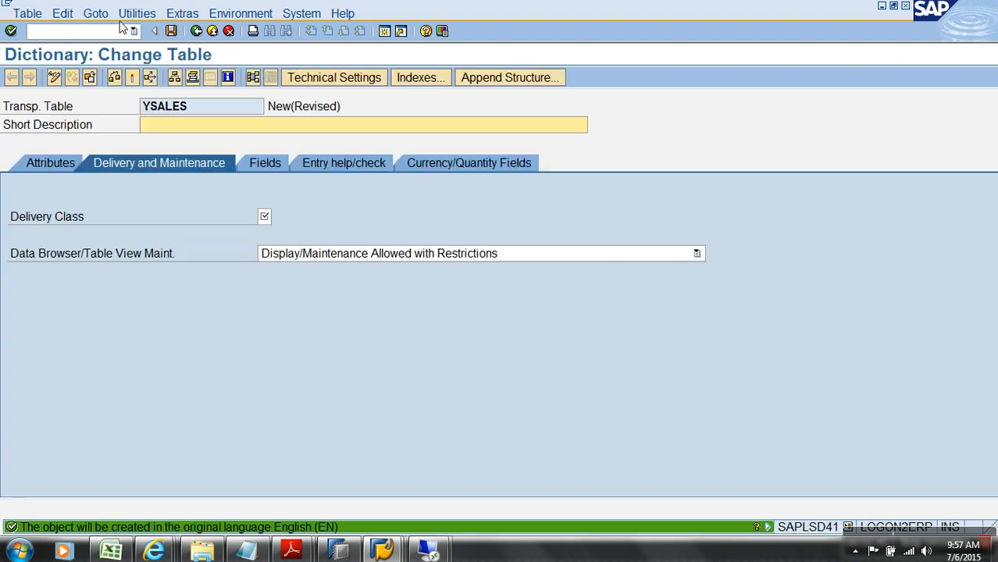
left_click(197, 34)
left_click(230, 34)
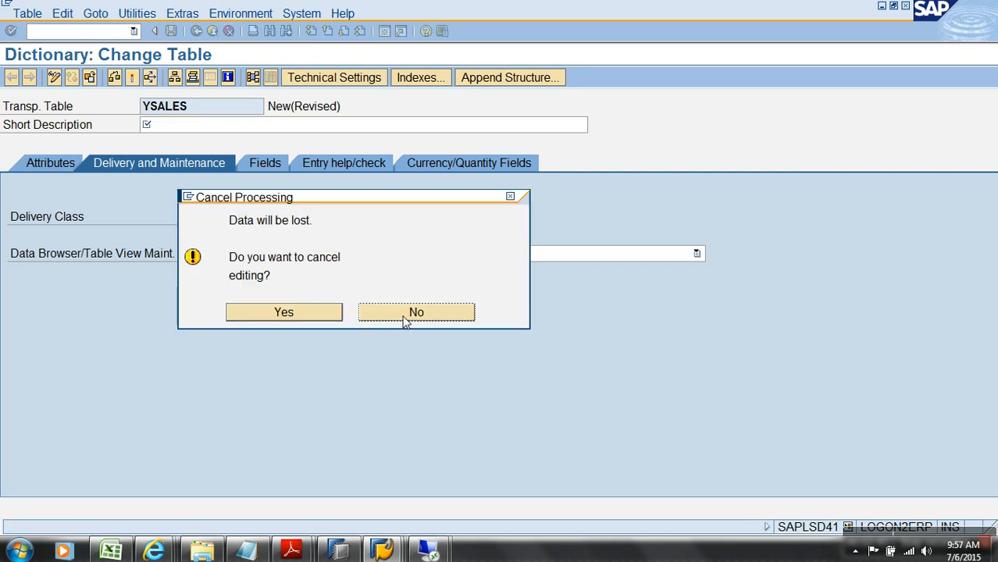
left_click(291, 315)
Display the database table ZSALES and list its entries in the Data Browser
key("Delete")
type("zSALES")
left_click(127, 327)
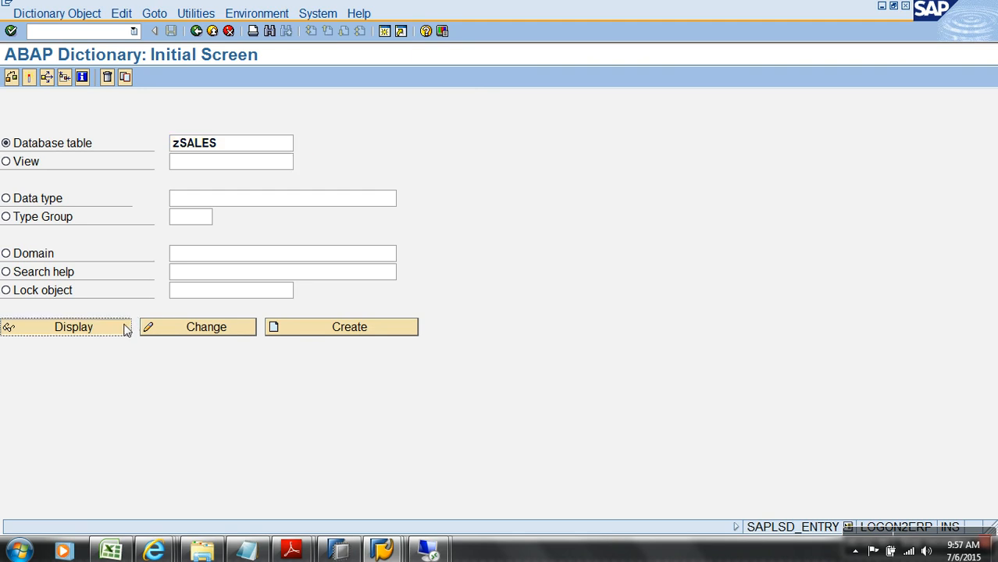
left_click(271, 78)
left_click(10, 78)
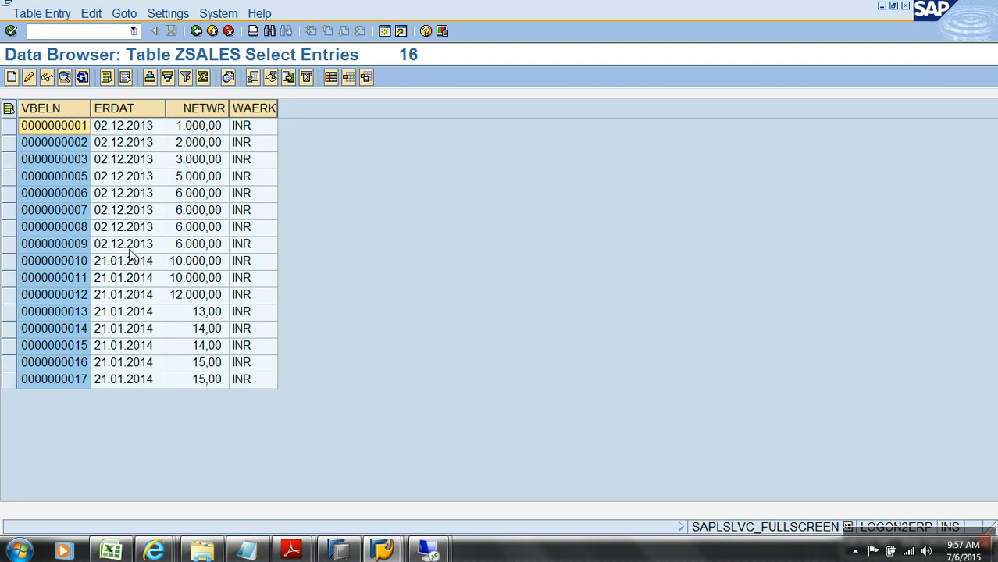
Open transaction rso2 in place of the table view with /nrso2 and create the transaction data DataSource zrda_demo
left_click(85, 34)
type("/nrso2")
key("Return")
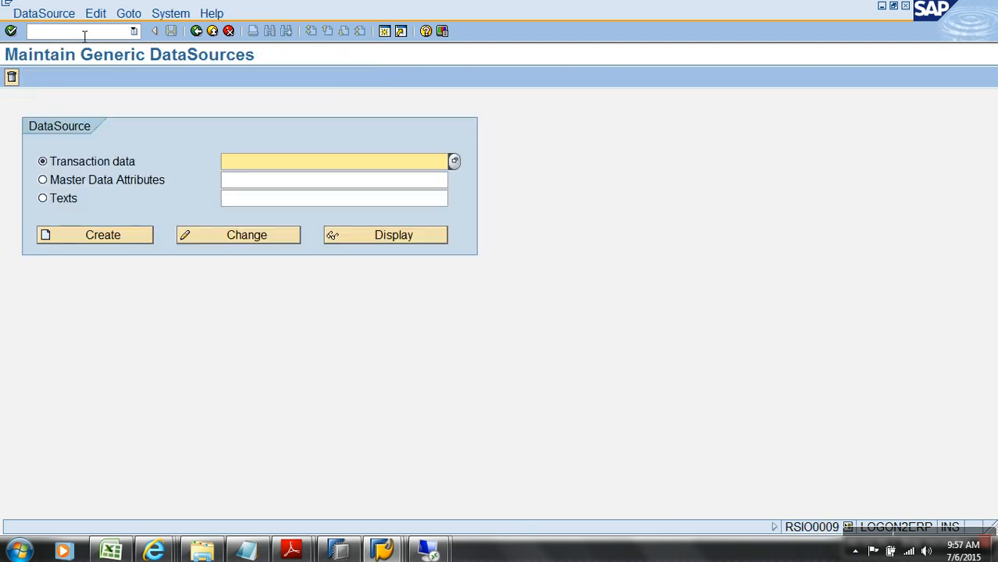
left_click(234, 161)
type("zrda_demo")
key("Return")
Set the application component to sd and fill the short, medium and long descriptions with zrda_demo
left_click(89, 149)
type("sd")
left_click(209, 200)
type("zrda_demo")
key("Return")
type("zrda_demo")
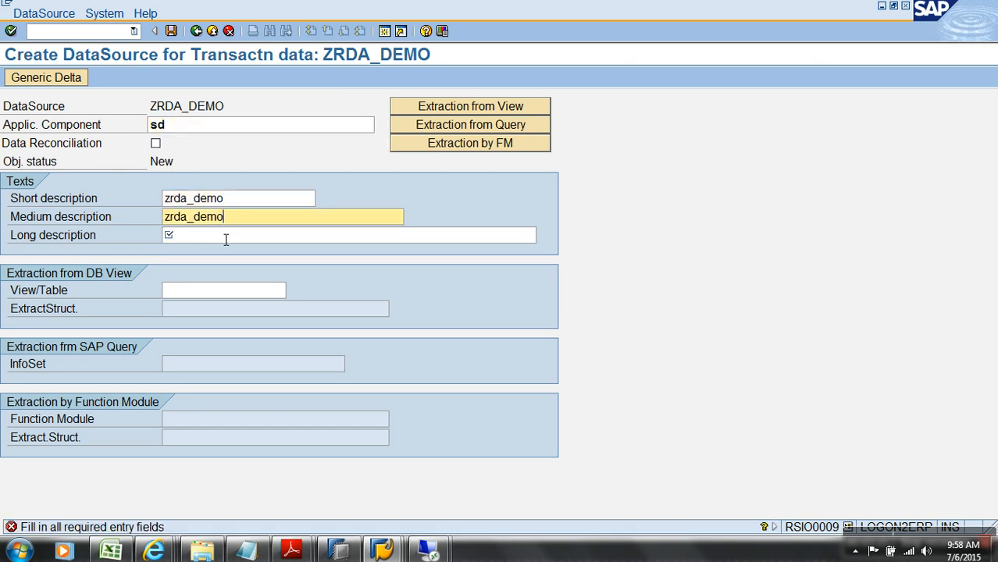
left_click(226, 237)
type("zrda_demo")
Set zsales as the extraction view/table, acknowledge the local object message, and return from the table definition
left_click(232, 297)
type("zsales")
key("Return")
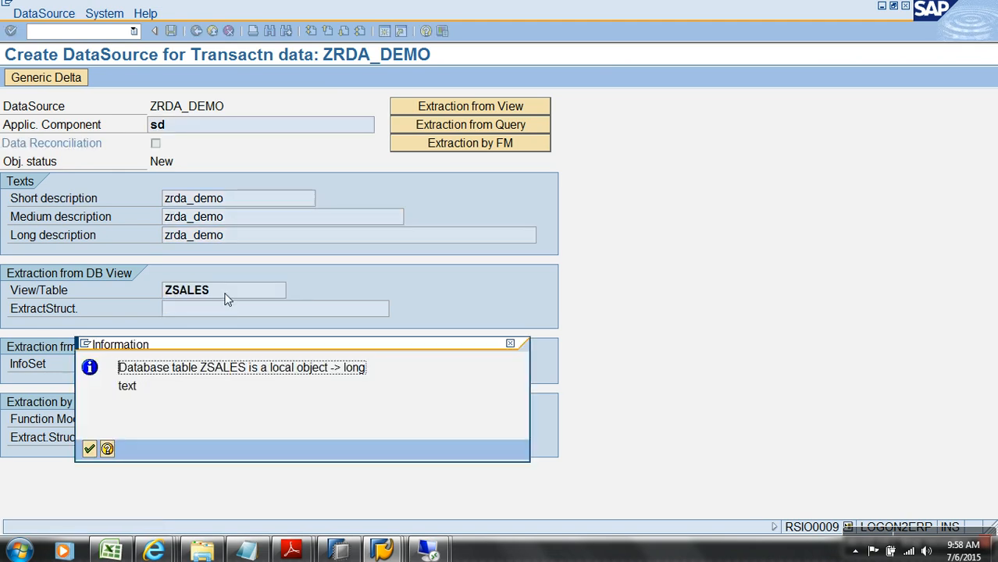
key("Return")
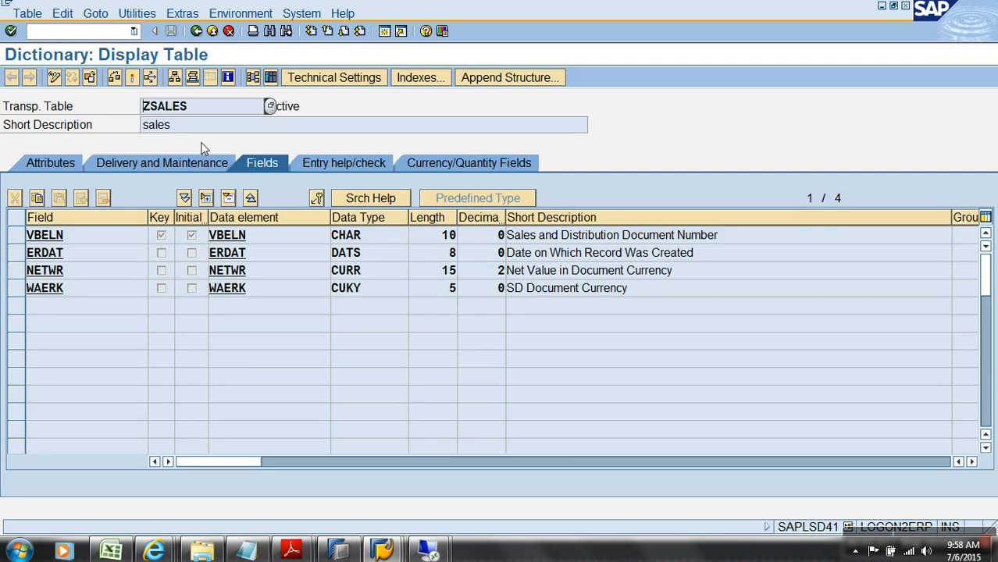
left_click(196, 31)
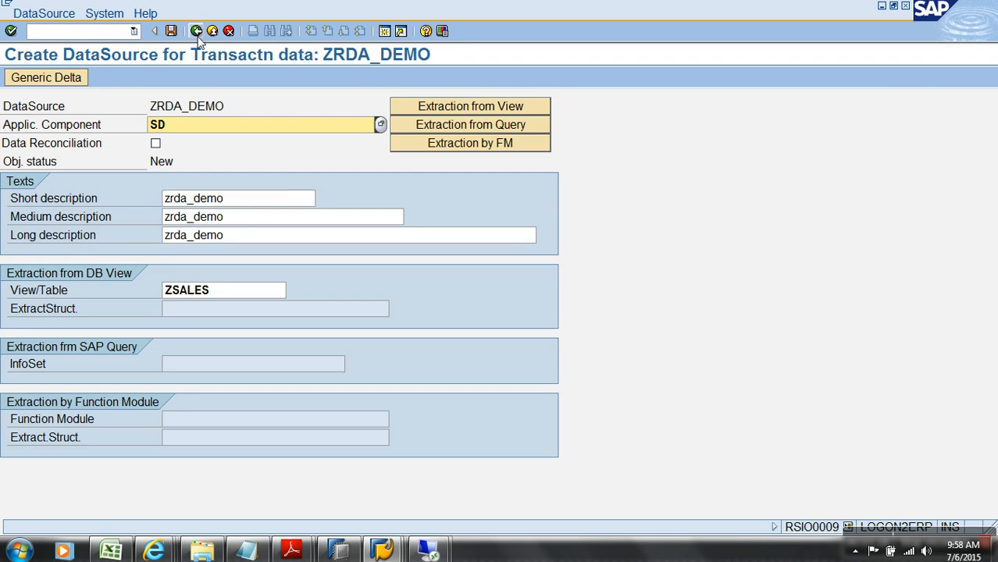
Define the generic delta on field VBELN as a numeric pointer with real-time enabled, and save the delta settings
left_click(76, 79)
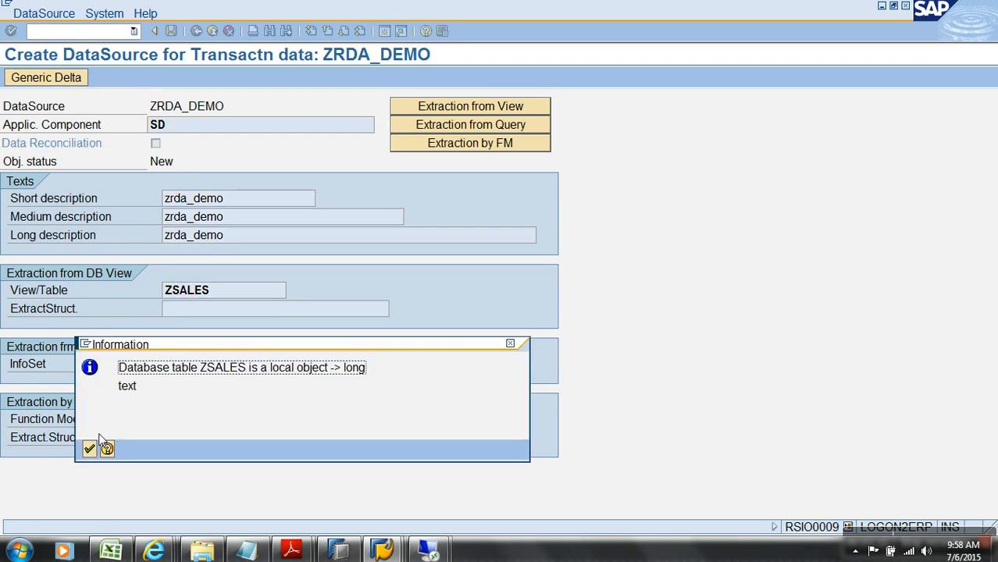
left_click(89, 449)
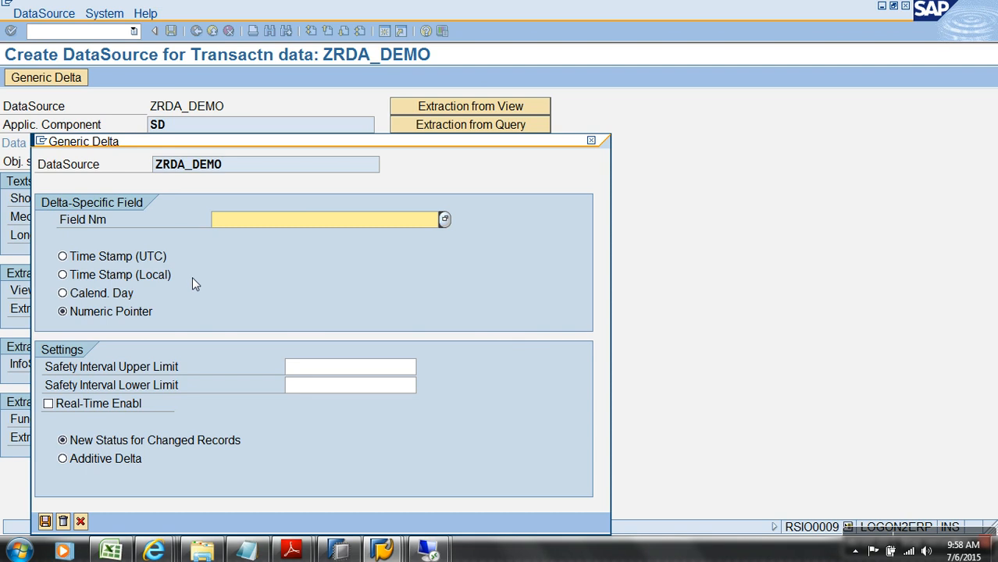
key("F4")
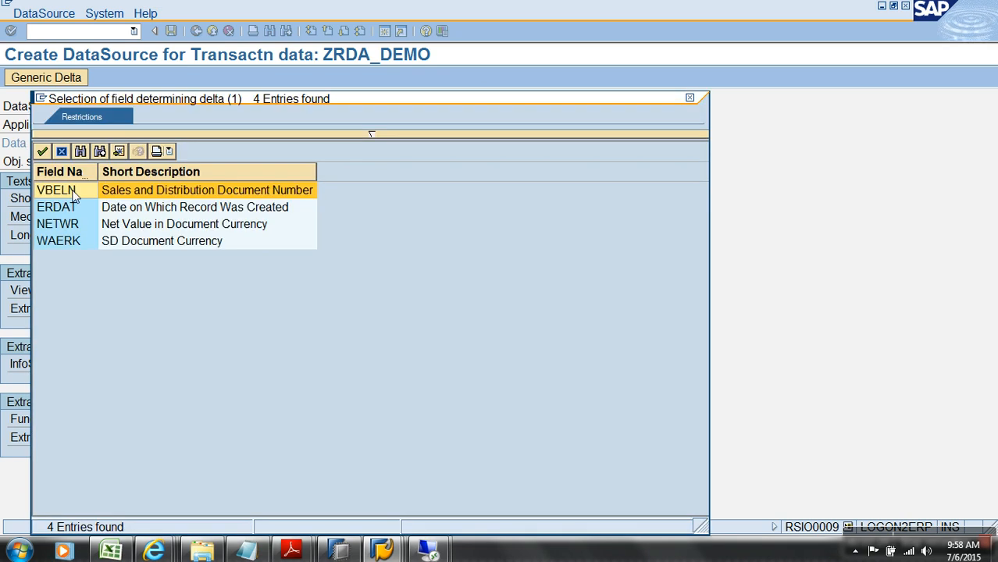
double_click(123, 193)
left_click_drag(276, 141, 318, 50)
left_click(155, 314)
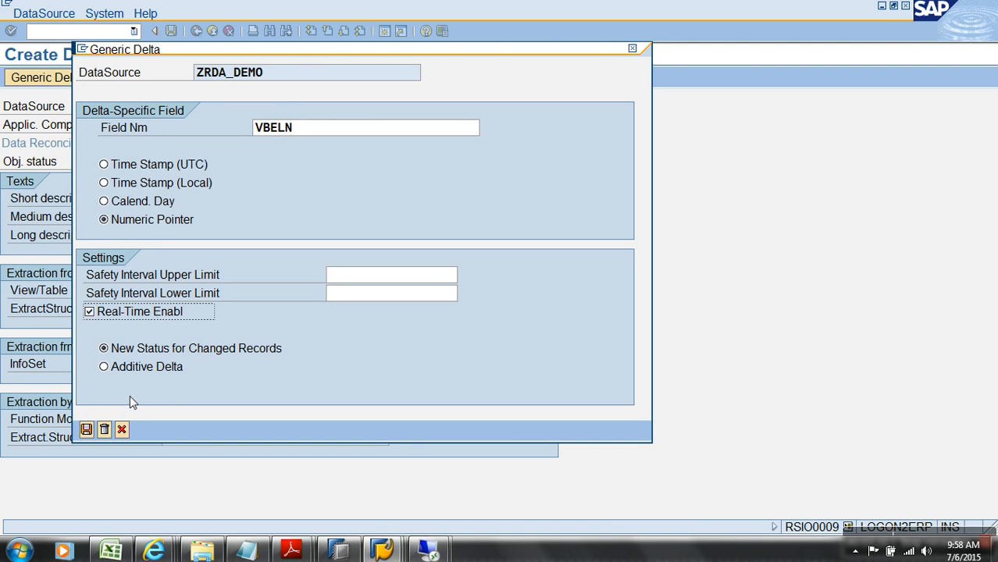
left_click(86, 430)
Save the ZRDA_DEMO DataSource as a local object, acknowledge the ZSALES message, and save its field settings
left_click(171, 31)
left_click(89, 449)
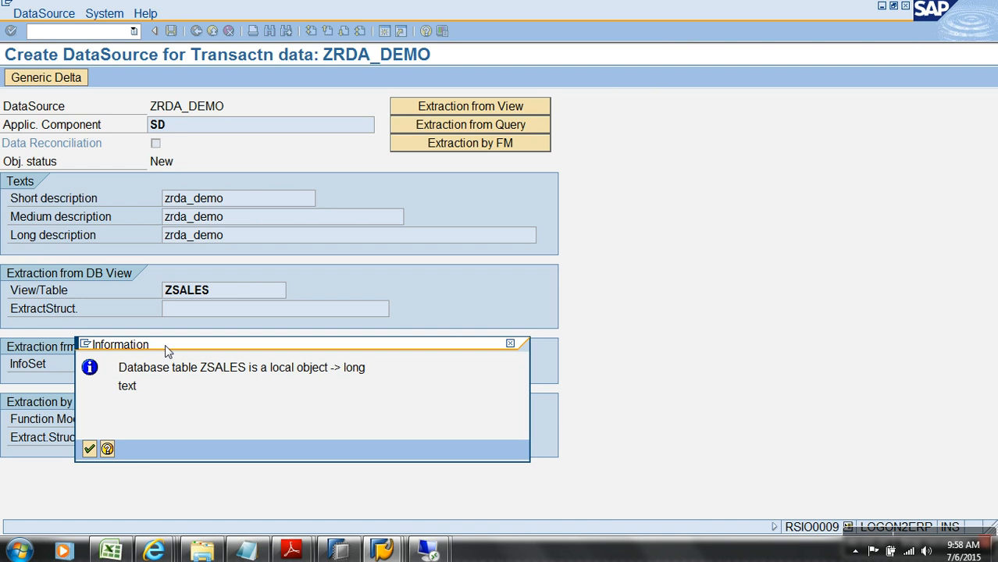
left_click(166, 357)
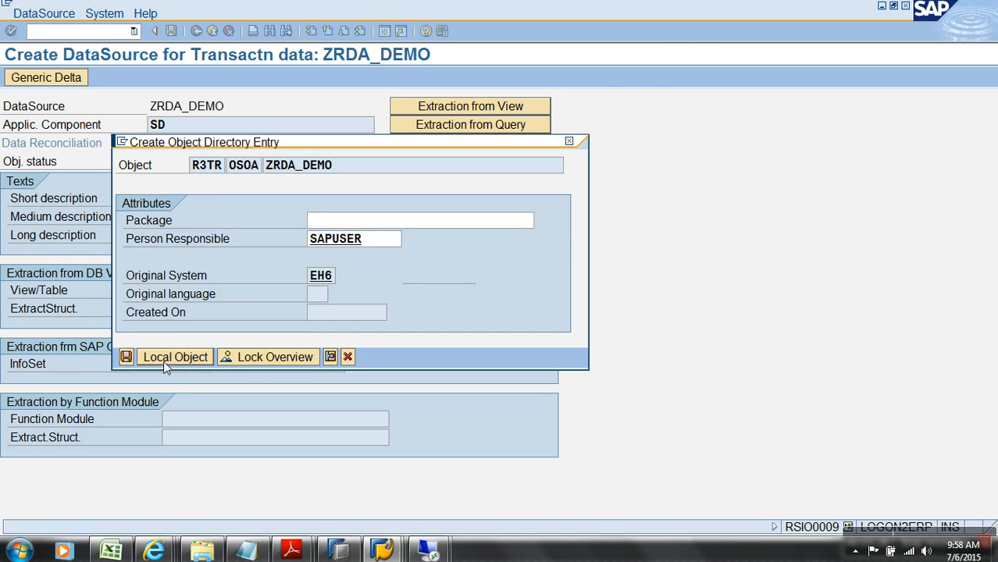
left_click(166, 357)
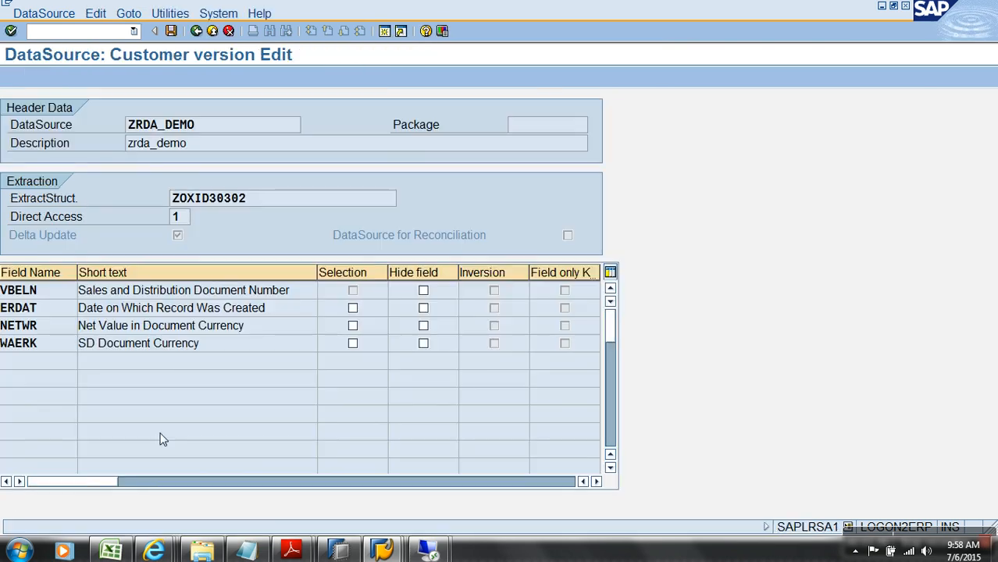
left_click(171, 31)
Switch to the BW system's SAP session and open the DataSource Repository with transaction rsds
mouse_move(383, 550)
left_click(372, 481)
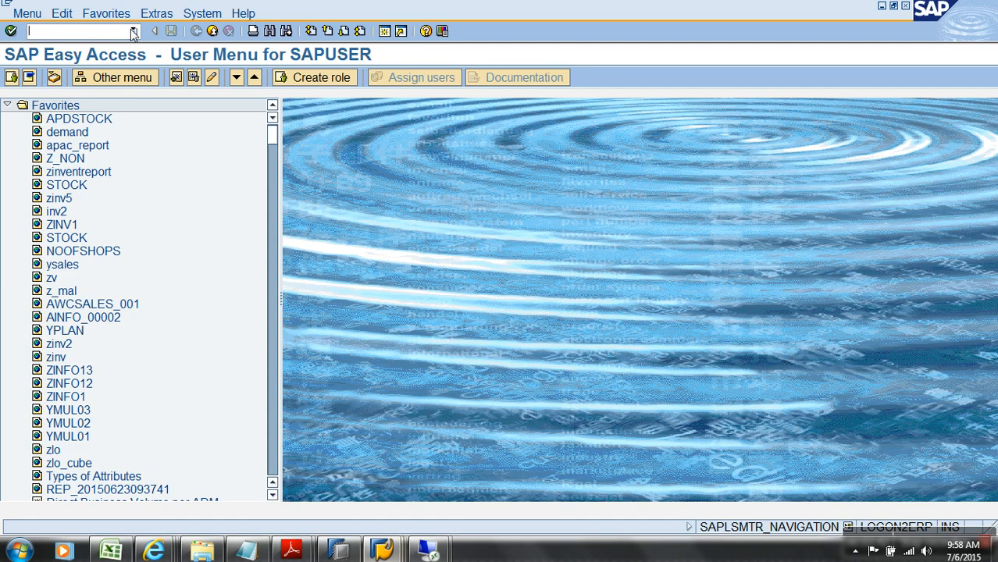
type("rsds")
key("Return")
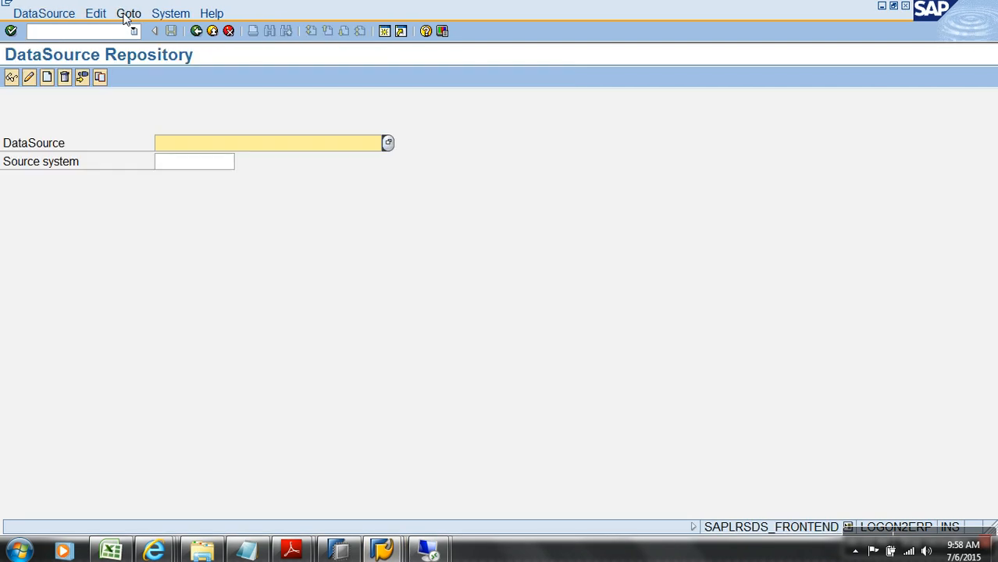
Replicate DataSource zrda_demo from source system T90CLNT090 into BW as DataSource (RSDS)
type("zrda_demo")
left_click(173, 162)
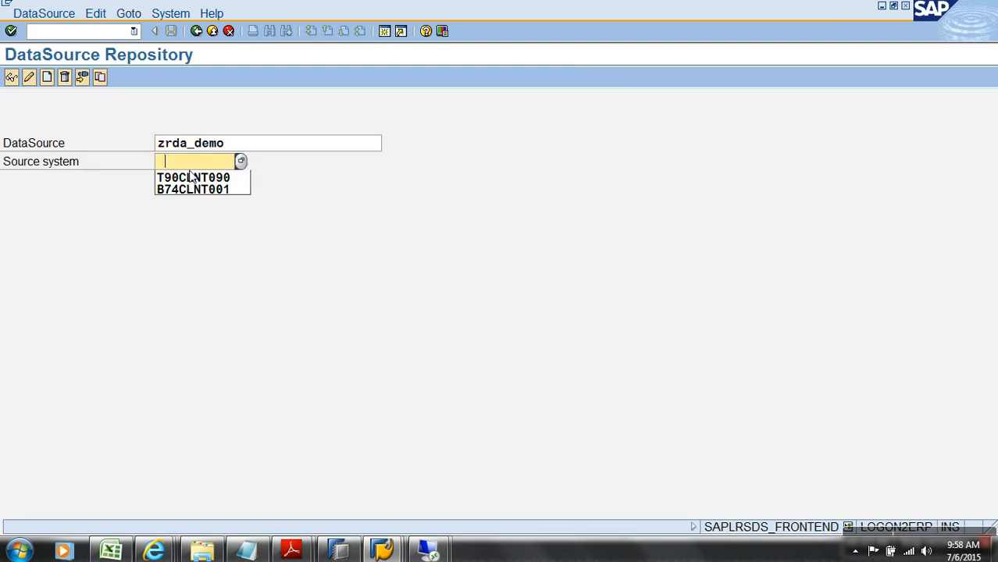
left_click(197, 175)
left_click(25, 16)
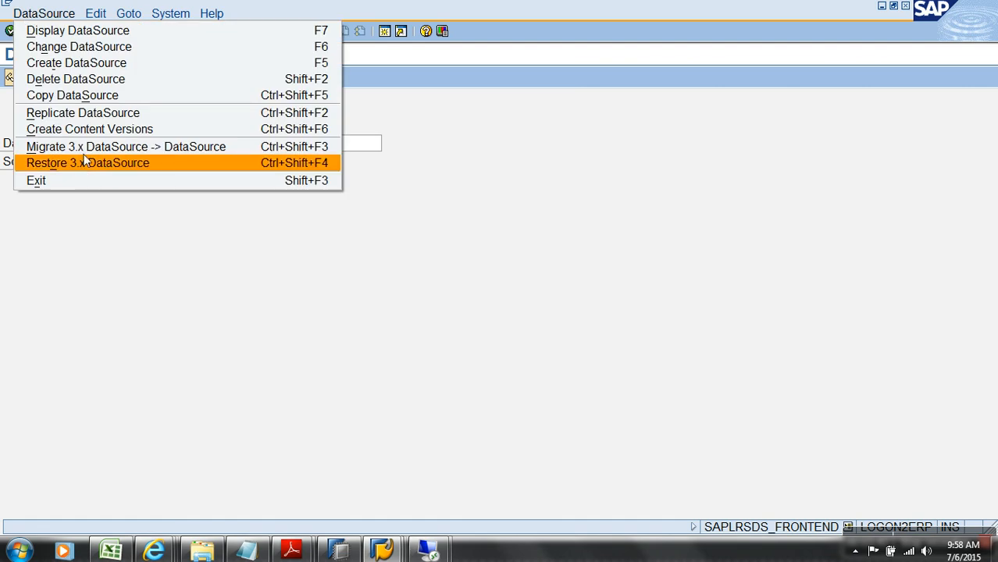
left_click(88, 111)
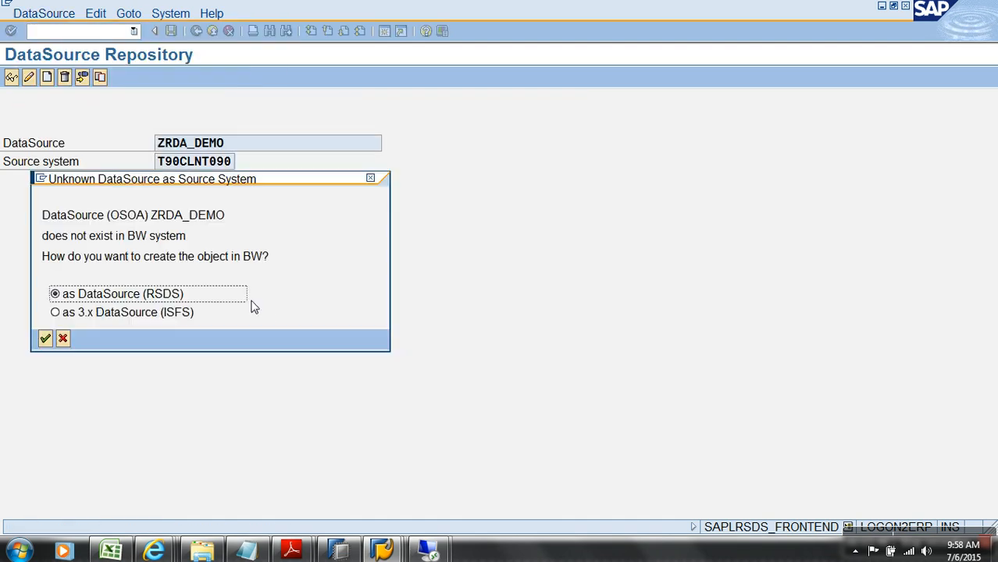
left_click(45, 340)
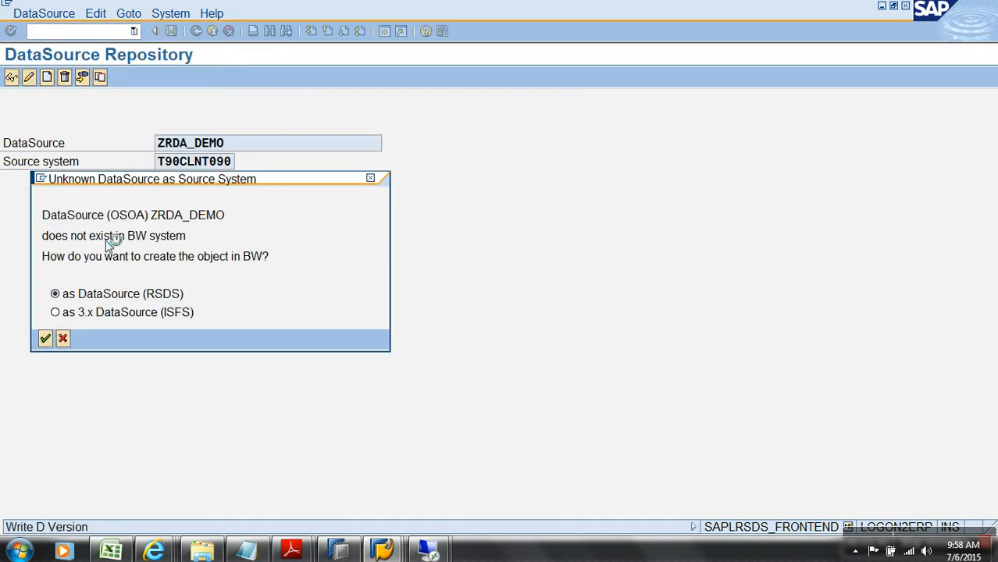
Open the Data Warehousing Workbench modeling view and display the DataSources tree of source system T90CLNT090
left_click(104, 35)
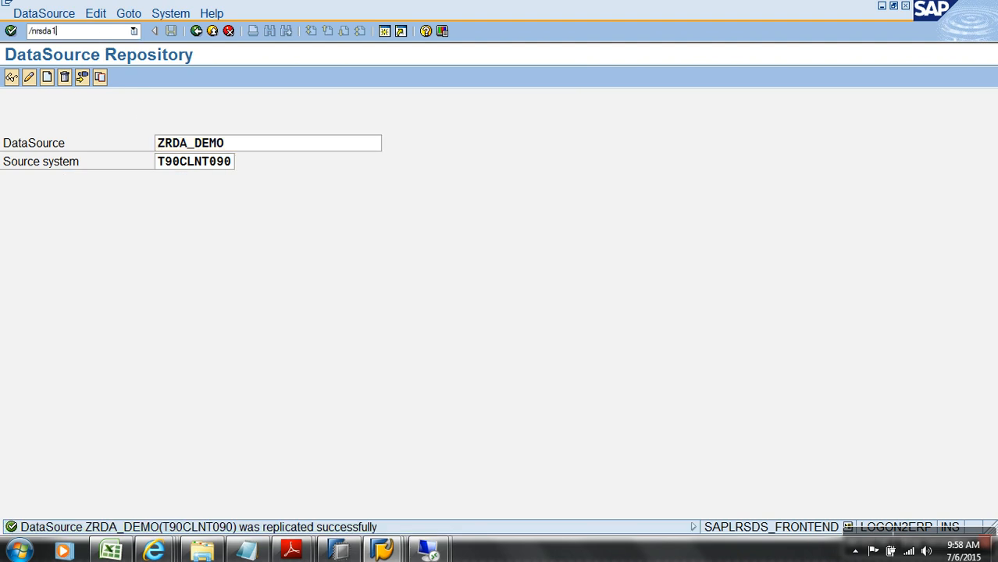
type("/nrsda1")
key("Return")
key("Return")
left_click(67, 259)
left_click(160, 106)
mouse_move(190, 144)
left_click(279, 149)
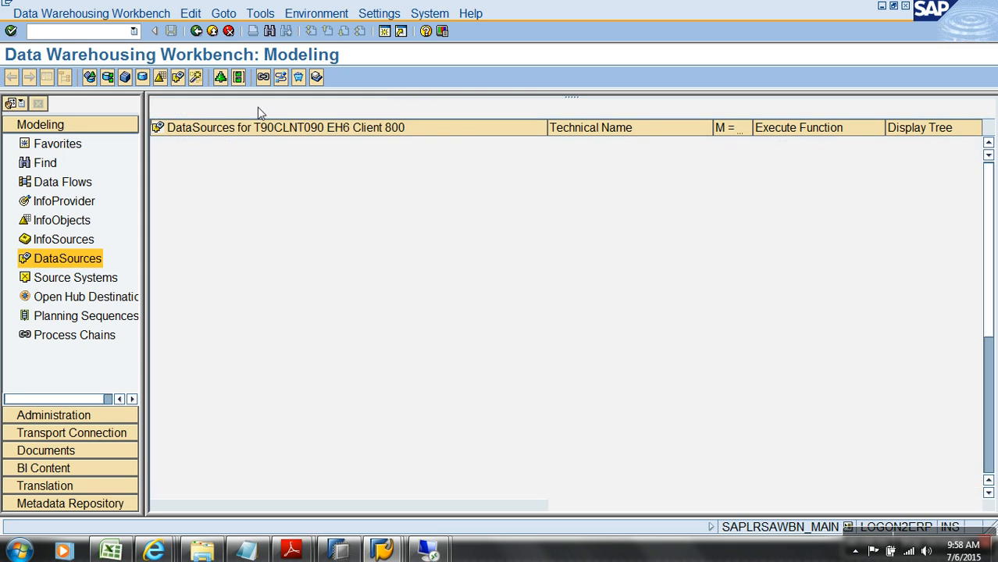
Find zrda_demo in the DataSources tree and open it for changing
left_click(262, 107)
type("zrda_demo")
key("Return")
right_click(263, 491)
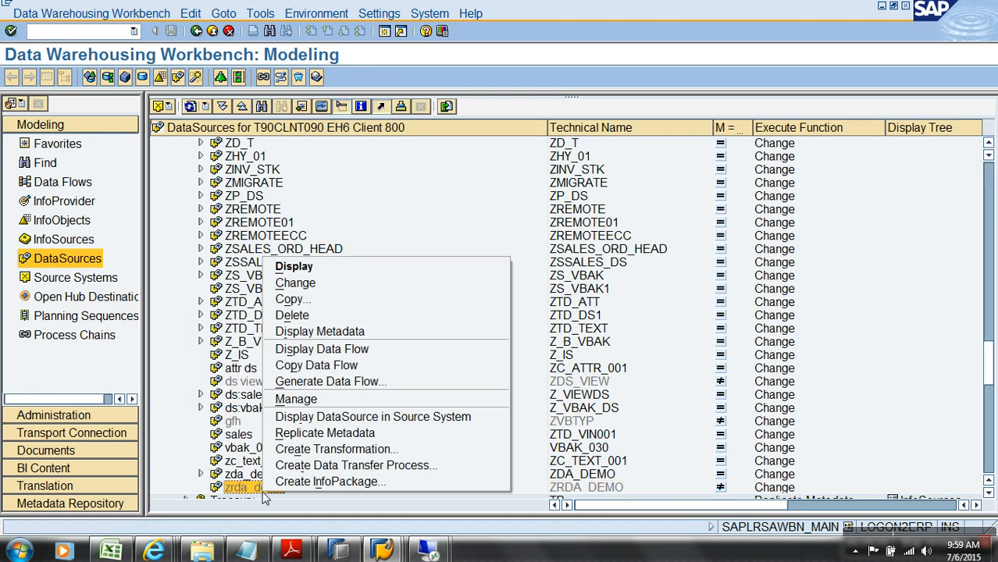
left_click(313, 286)
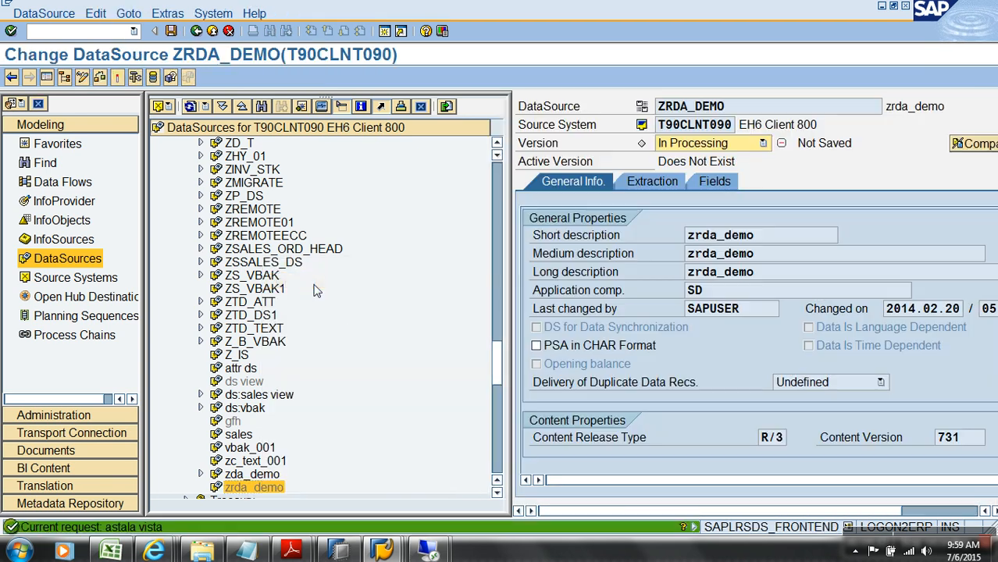
Activate the zrda_demo DataSource and return to its entry in the DataSources tree
left_click(117, 77)
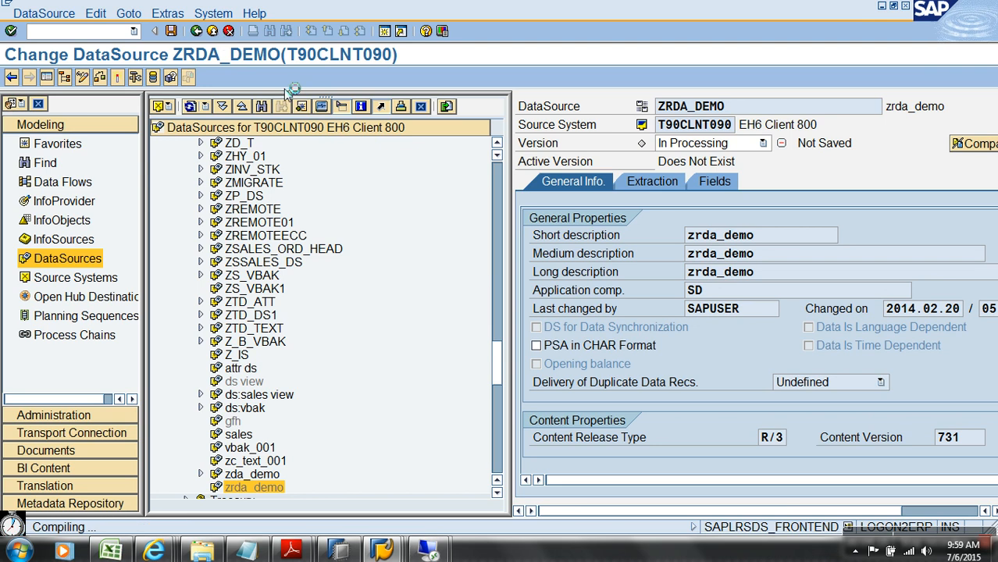
left_click(927, 552)
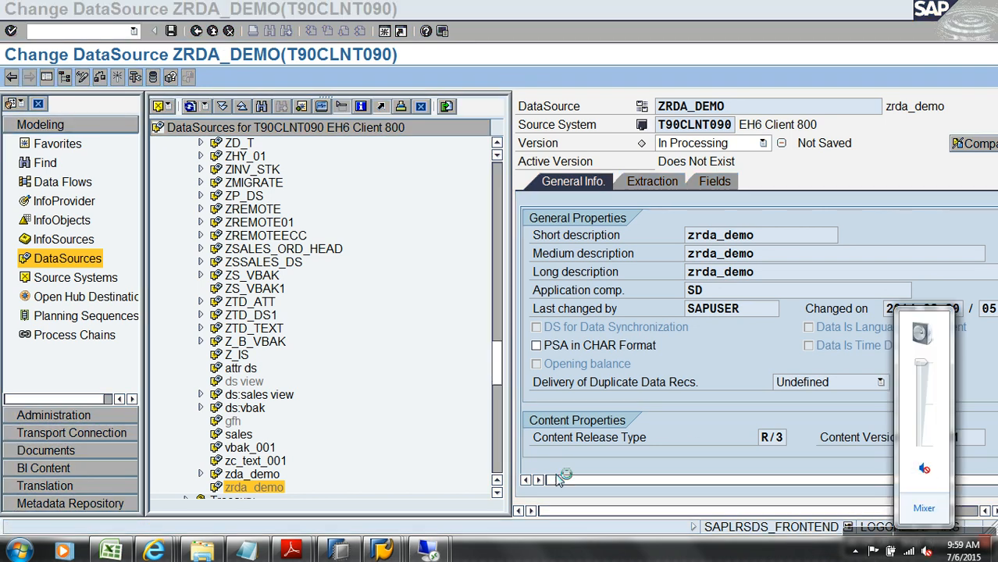
left_click(422, 448)
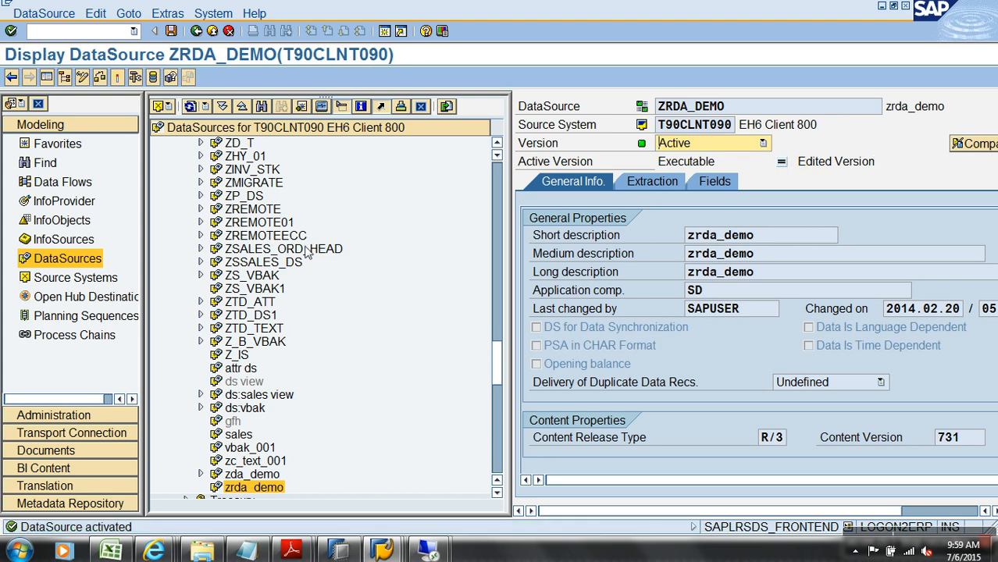
left_click(212, 31)
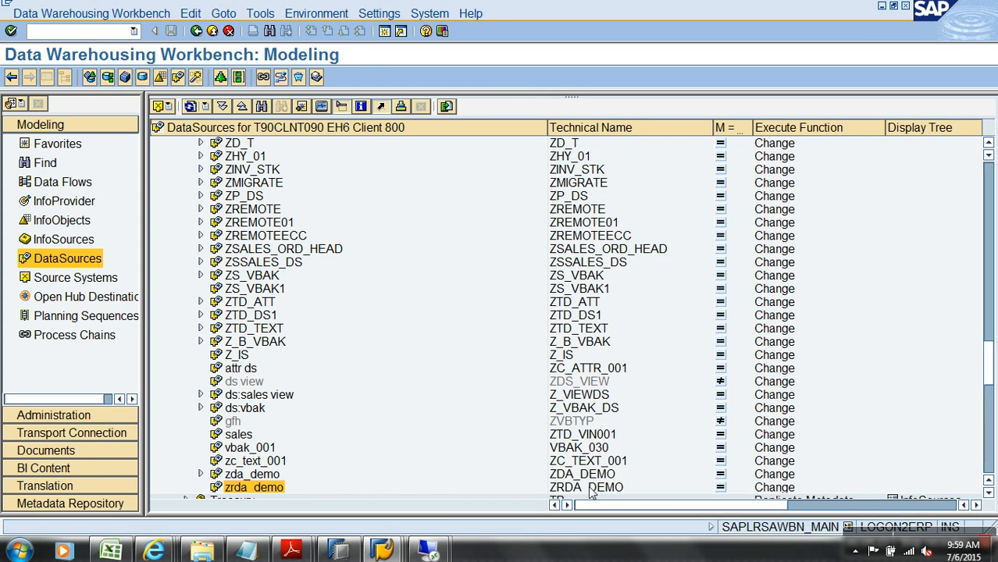
left_click(590, 489)
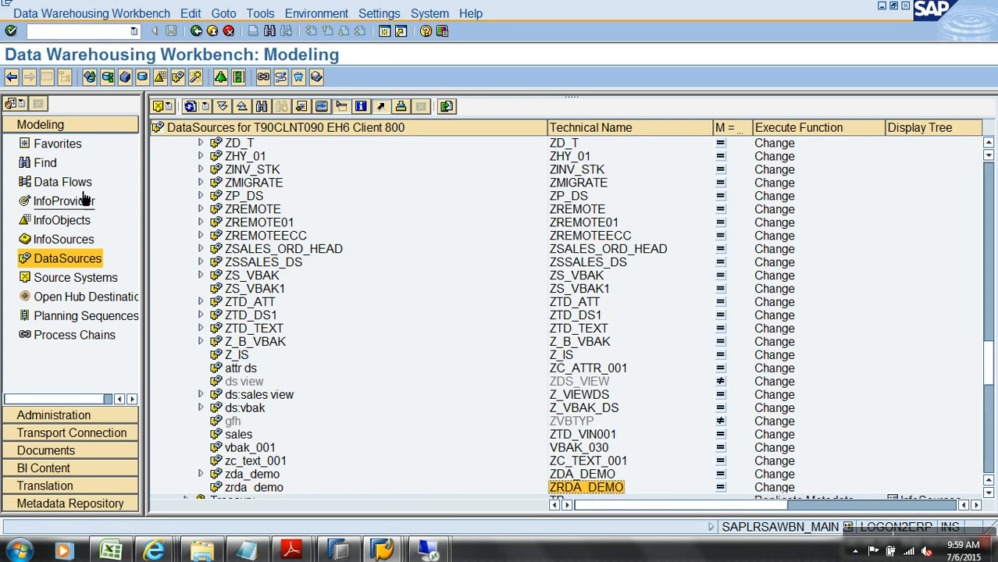
Create InfoArea zrdaneq with the description RDA under Breverien Motor Works Munich, Germany in the favorites
left_click(58, 145)
left_click(156, 169)
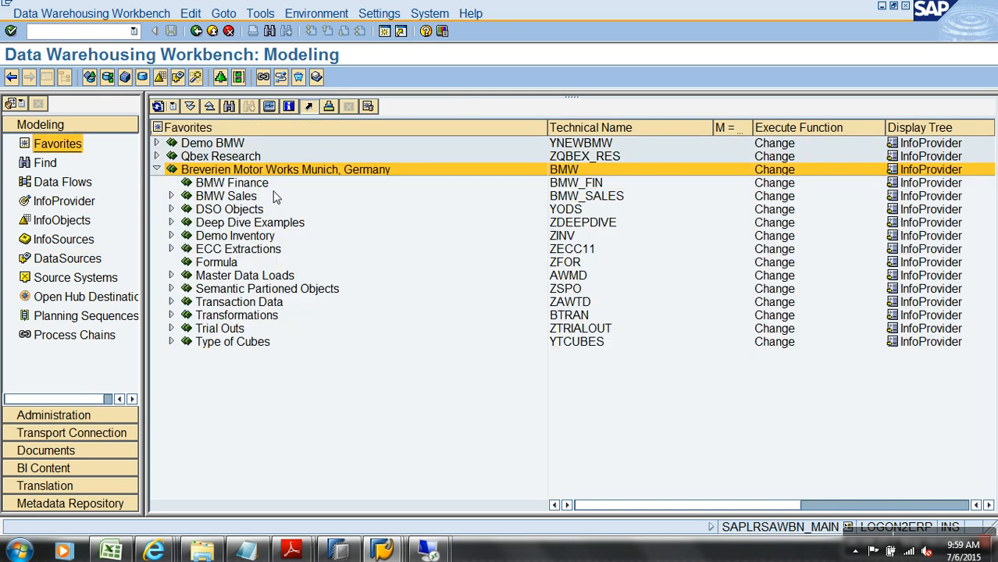
right_click(273, 171)
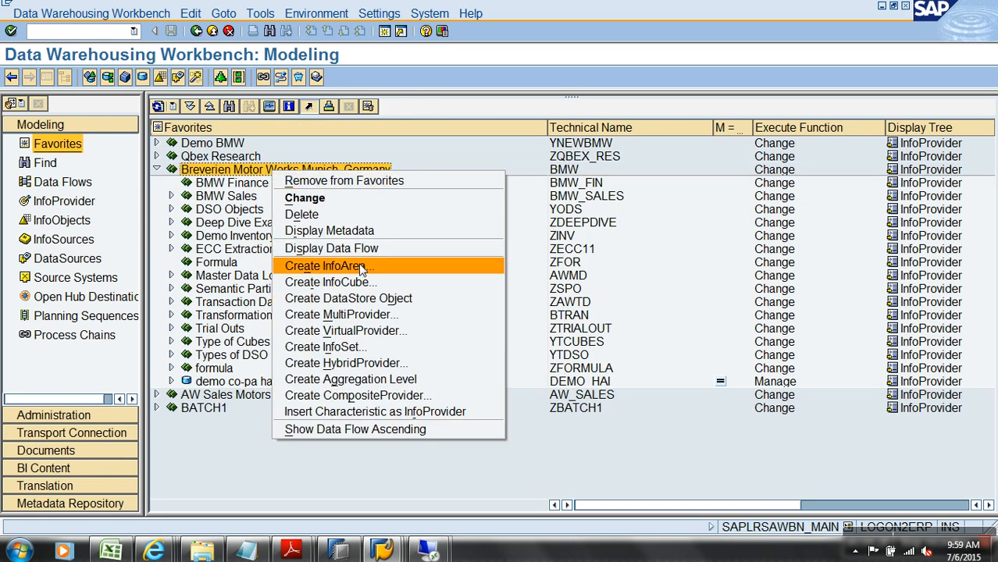
left_click(336, 266)
type("zrda")
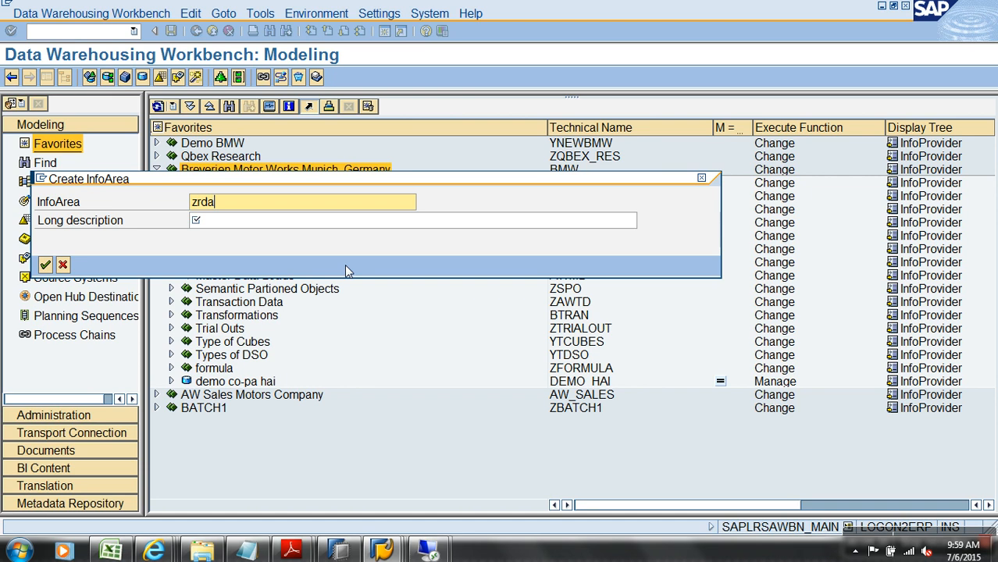
type("neq")
key("Tab")
type("RDA")
key("Return")
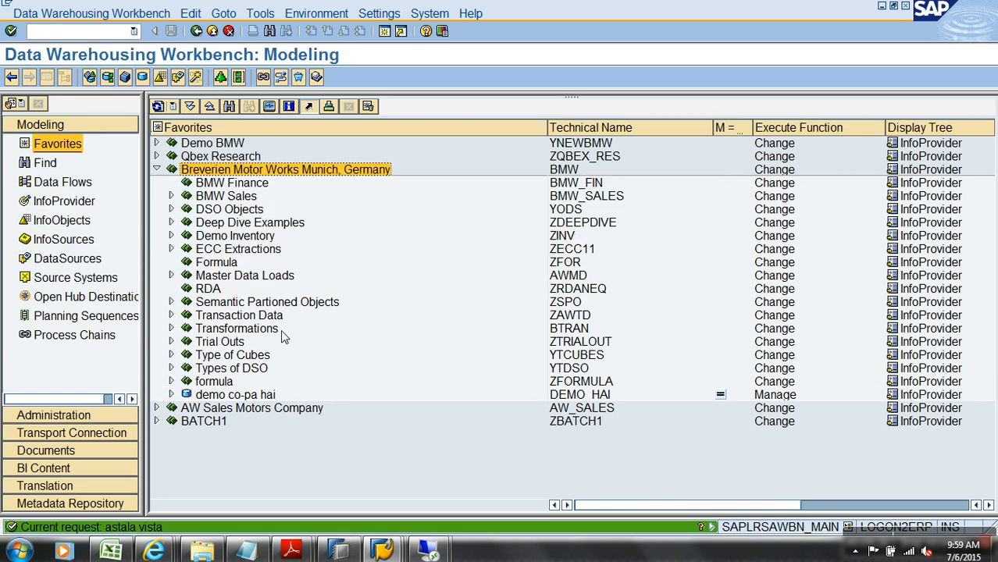
Create DataStore object yrda01 with the description Demo RDA in the RDA InfoArea
right_click(208, 289)
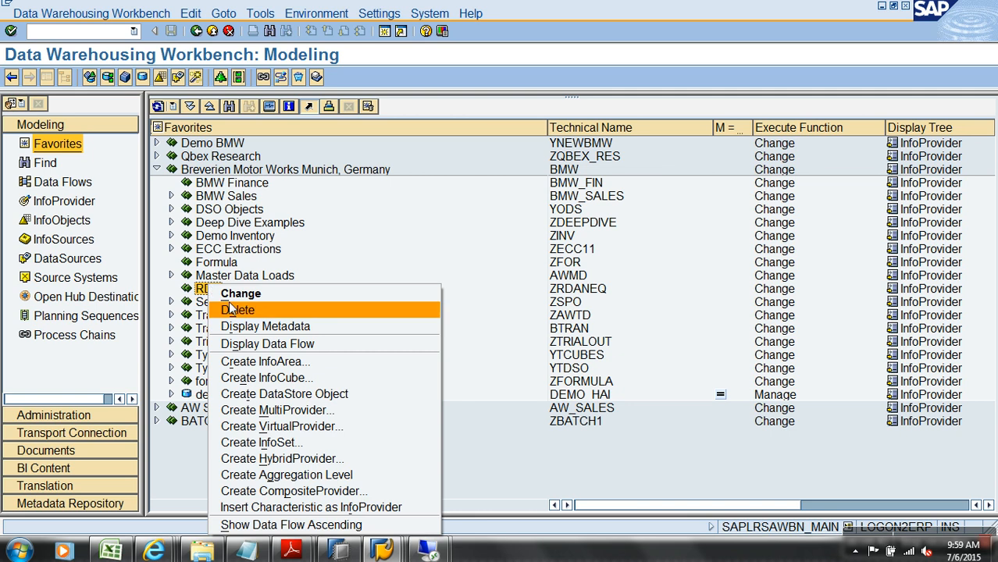
left_click(299, 395)
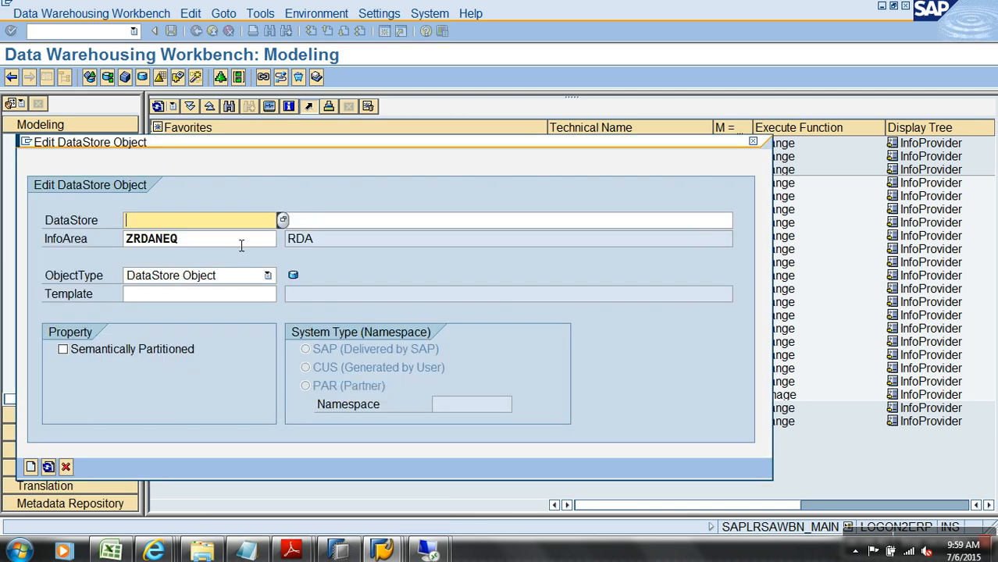
type("yrda01")
key("Tab")
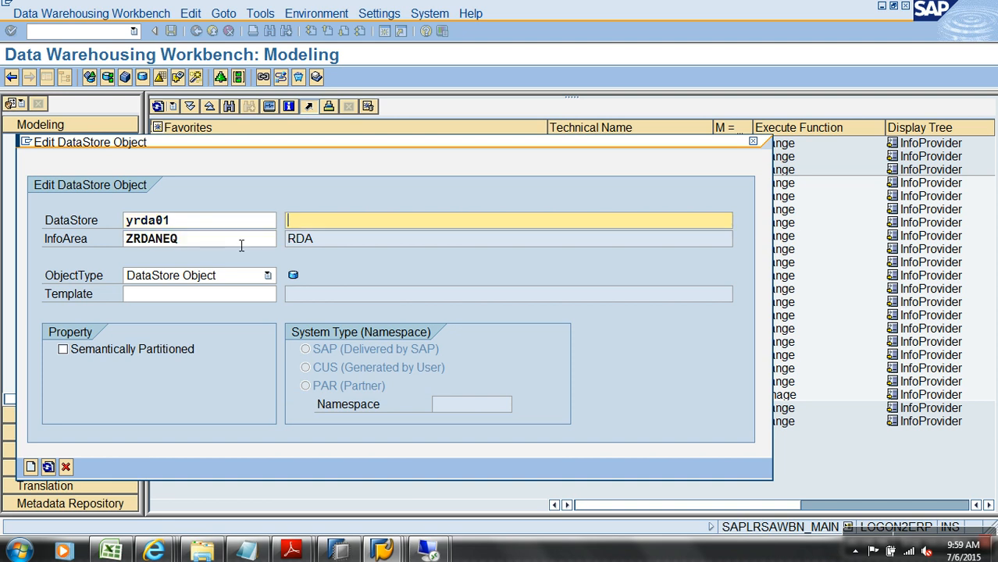
type("Demo RDA")
key("Return")
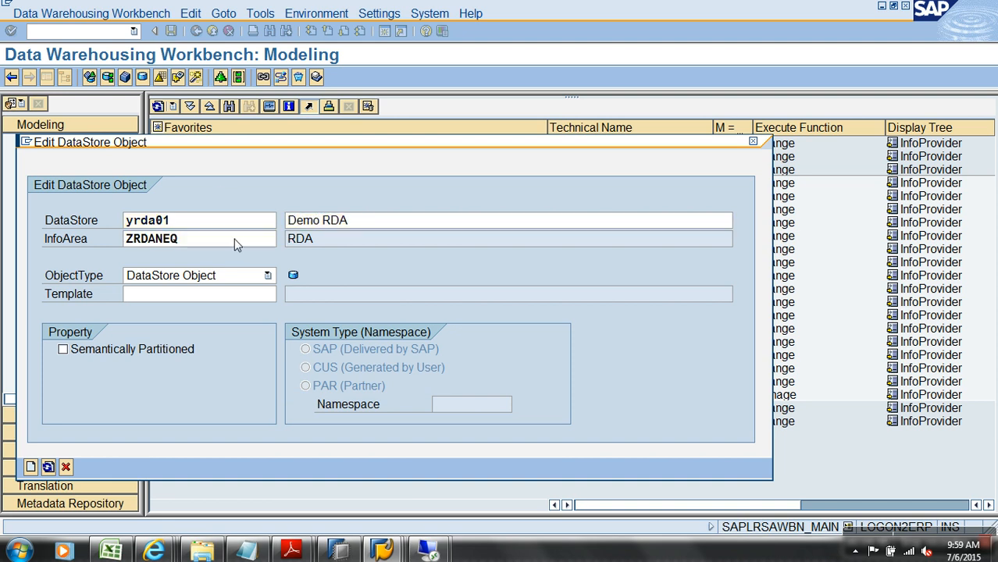
left_click(30, 468)
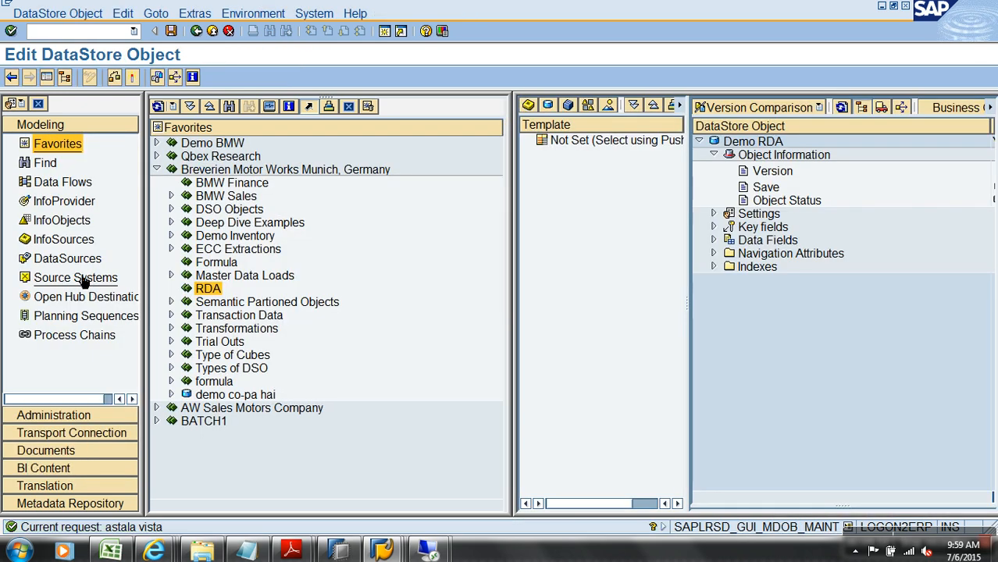
Hide the modeling navigation trees and insert InfoObject vbeln into the key fields of Demo RDA
left_click(47, 77)
right_click(426, 227)
left_click(494, 268)
type("vbeln")
key("Return")
Insert InfoObjects netwr and 0calday into the data fields of the Demo RDA DataStore object
right_click(452, 243)
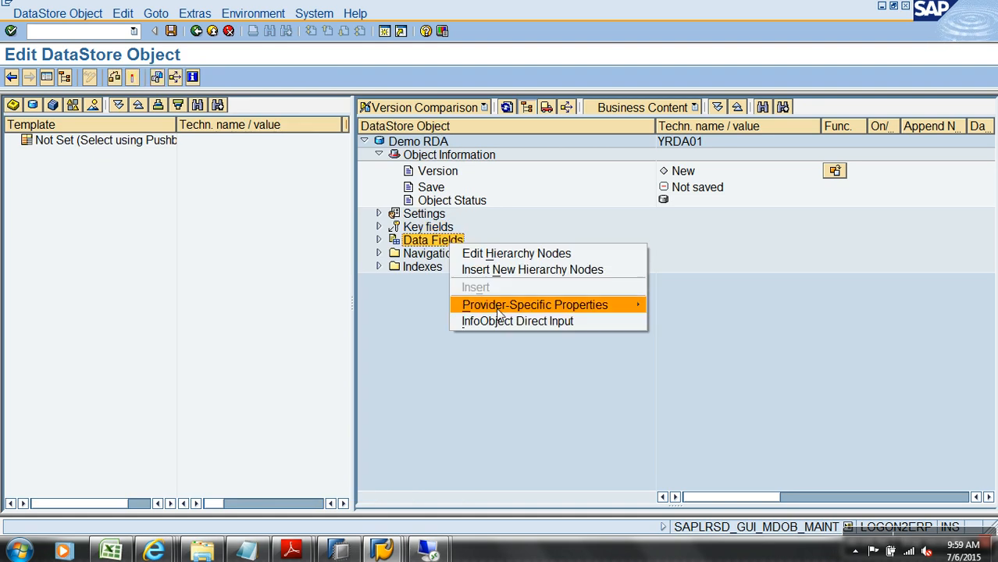
left_click(510, 324)
type("n")
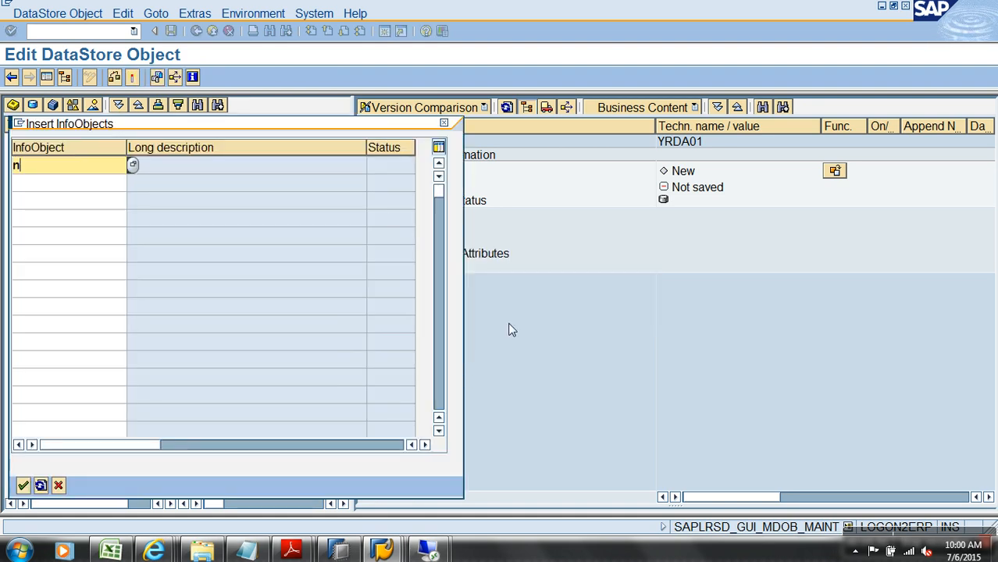
type("etwr")
key("Return")
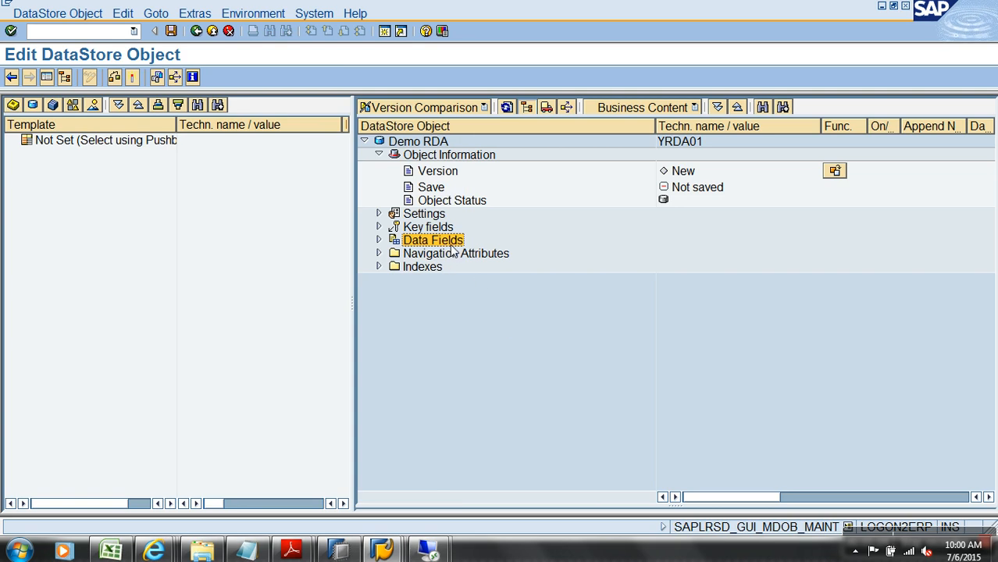
right_click(452, 244)
left_click(510, 321)
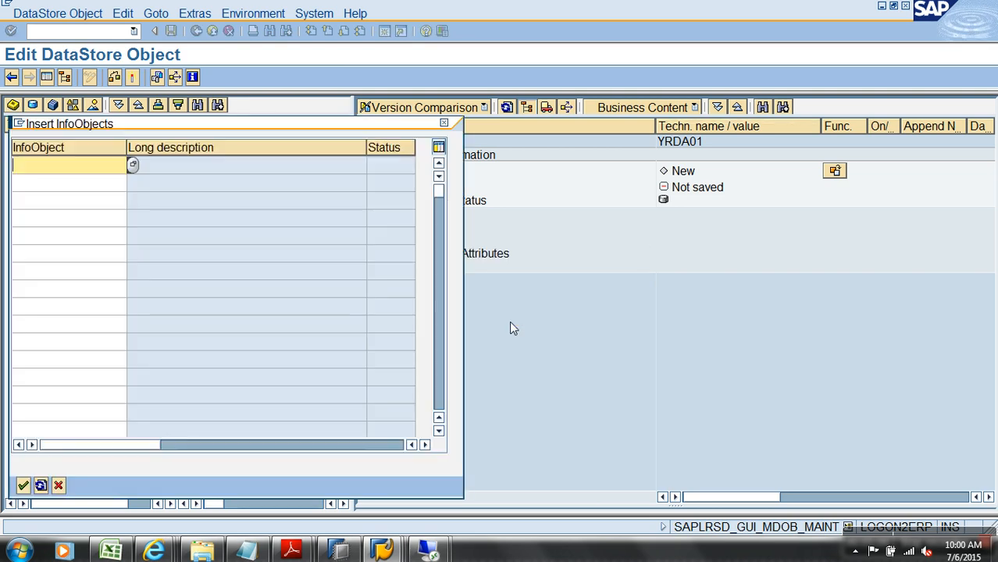
type("0calday")
key("Return")
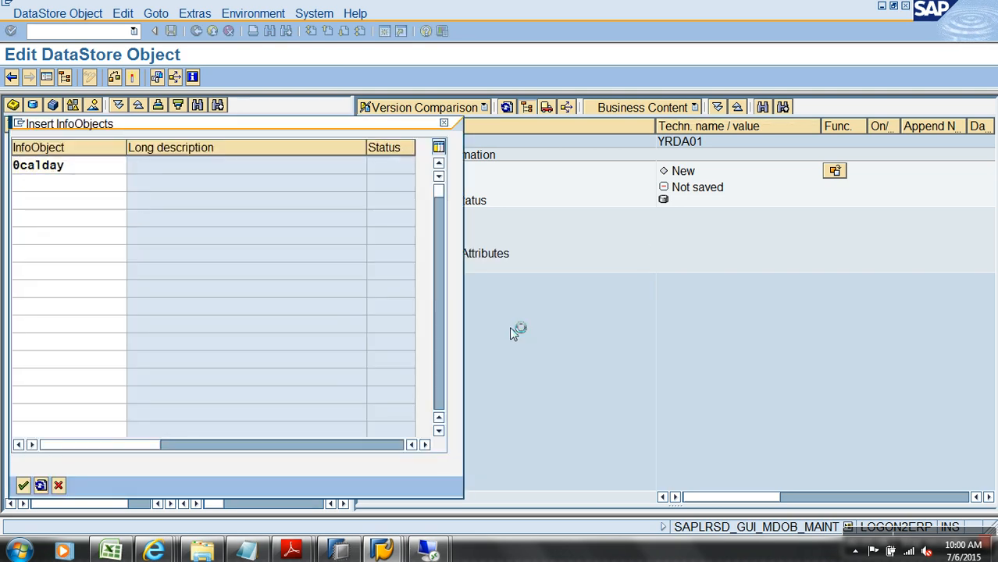
Activate the Demo RDA DataStore object and return to the favorites tree
left_click(132, 77)
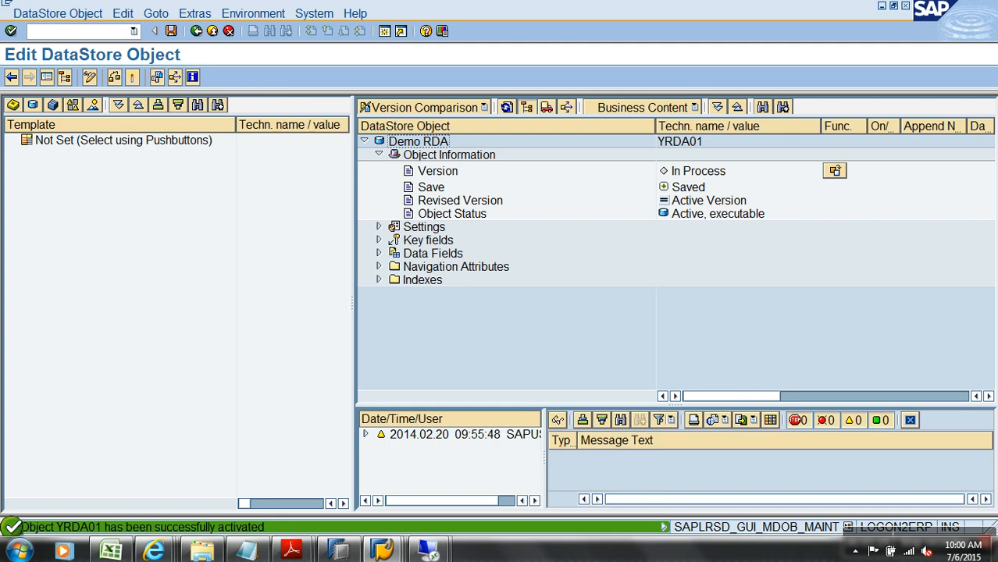
left_click(212, 31)
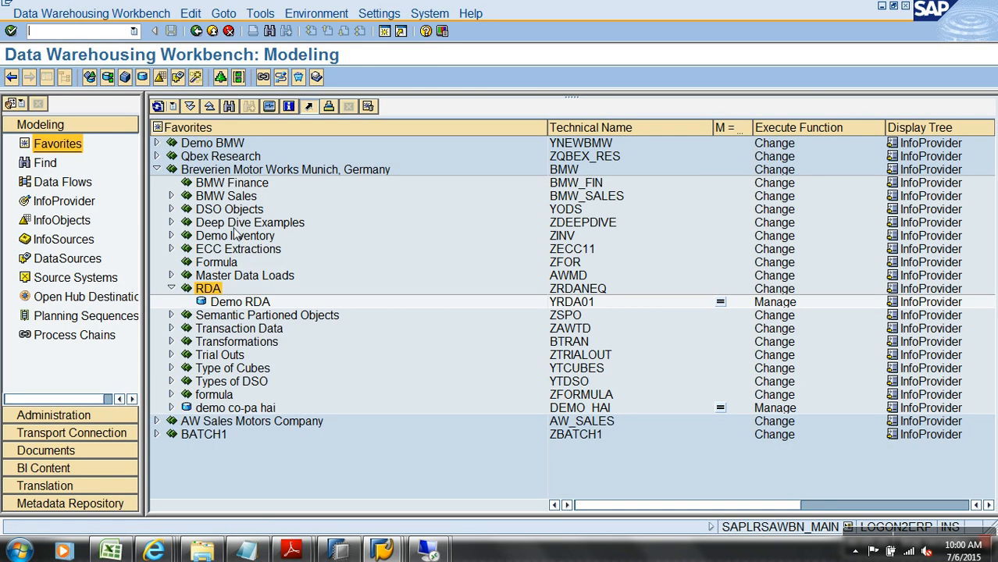
Create a transformation for the Demo RDA DataStore object with DataSource ZRDA_DEMO from source system T90CLNT090 as its source
right_click(235, 302)
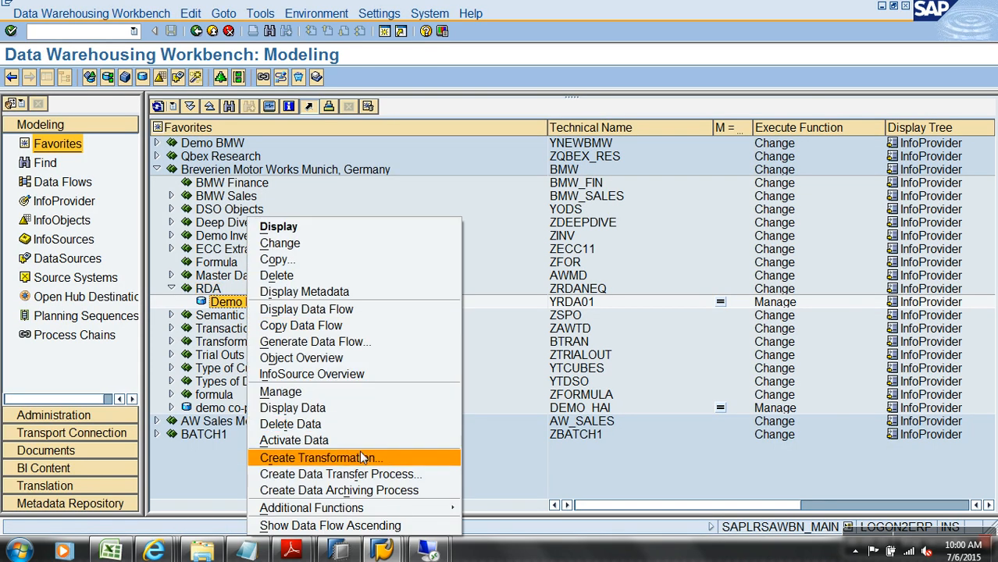
left_click(360, 454)
left_click(297, 392)
left_click(234, 402)
type("ZRDA_DEMO")
left_click(234, 422)
left_click(241, 451)
key("Return")
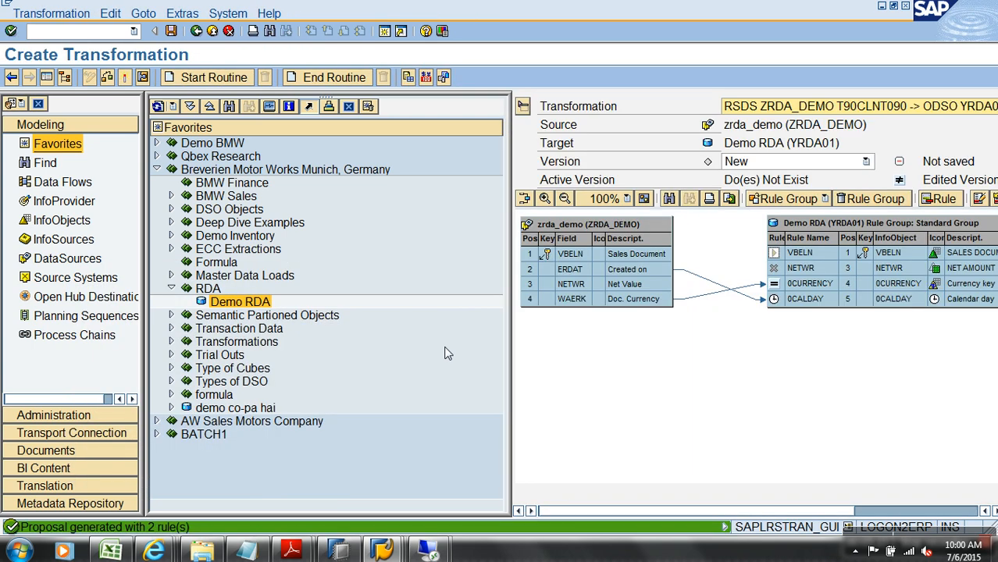
Map source fields VBELN and NETWR to their matching Demo RDA fields, activate the transformation, and return to the favorites tree
left_click(662, 256)
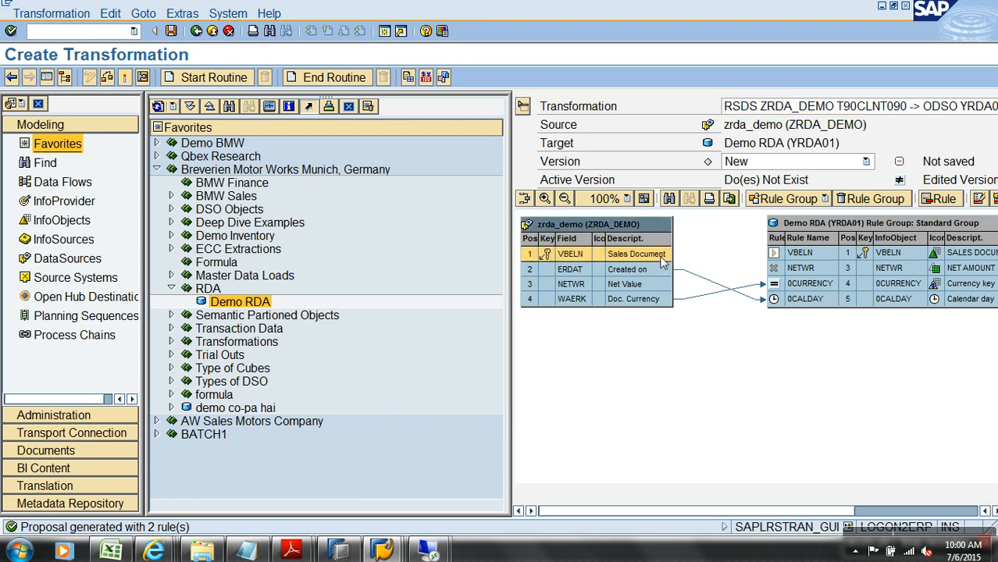
left_click_drag(803, 261, 802, 259)
left_click_drag(660, 291, 793, 275)
left_click(125, 77)
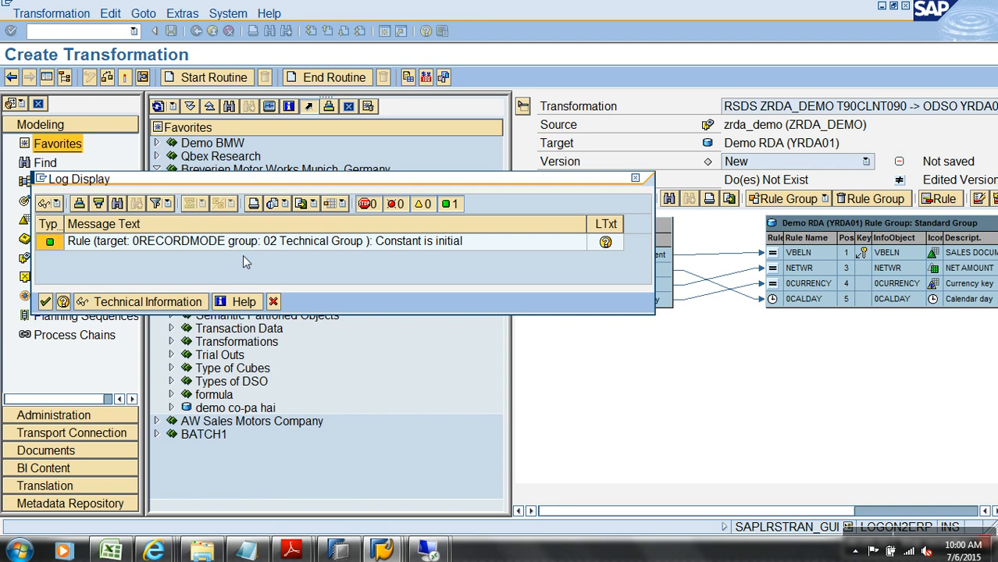
left_click(45, 301)
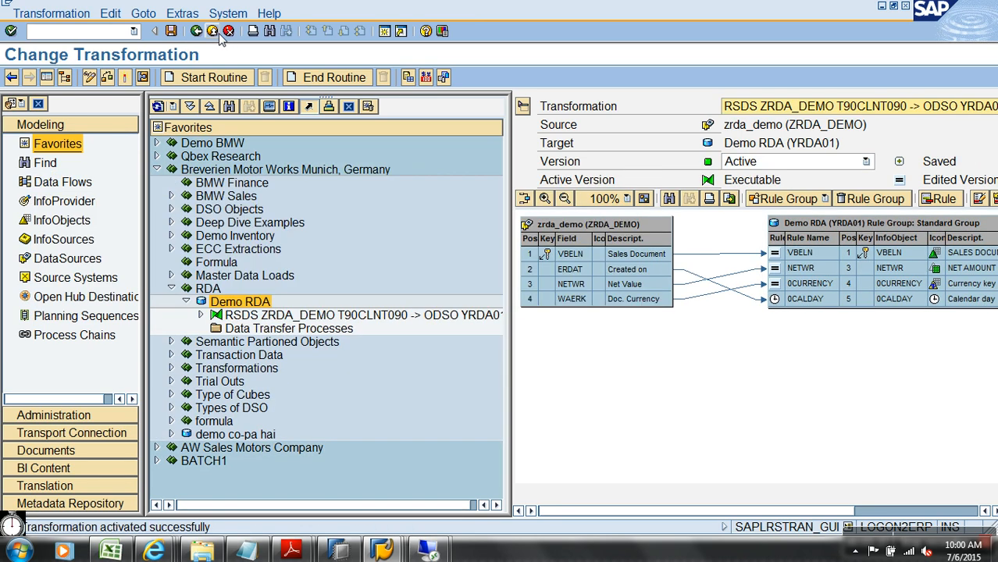
left_click(217, 32)
Create an InfoPackage with the description init load for DataSource zrda_demo under the Demo RDA transformation
left_click(201, 316)
right_click(262, 326)
left_click(350, 307)
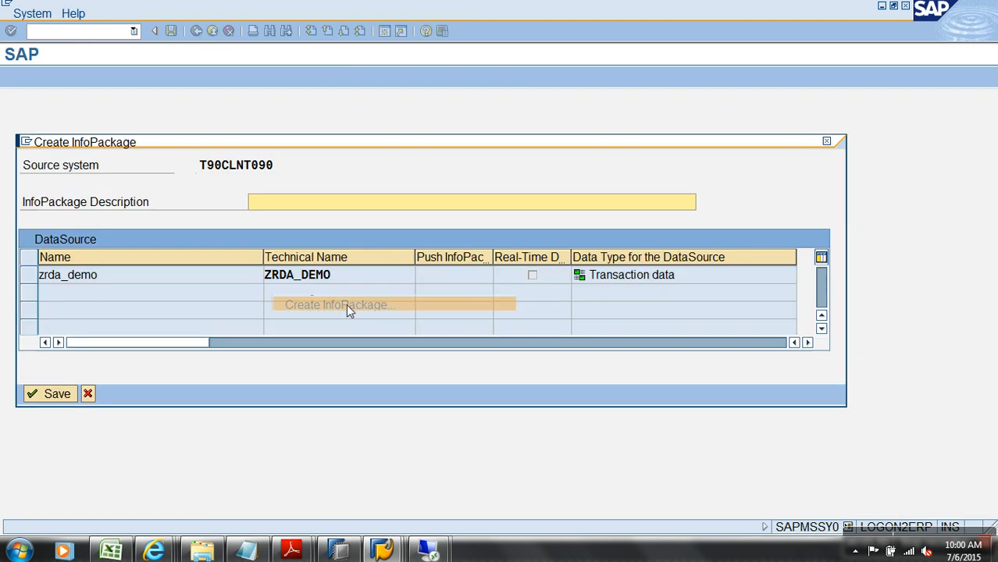
type("init")
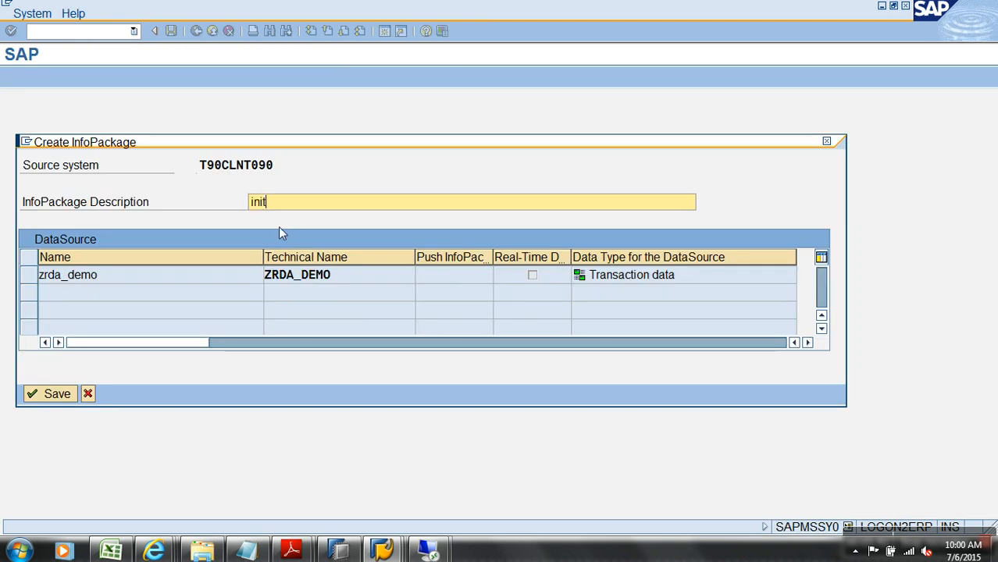
type(" load")
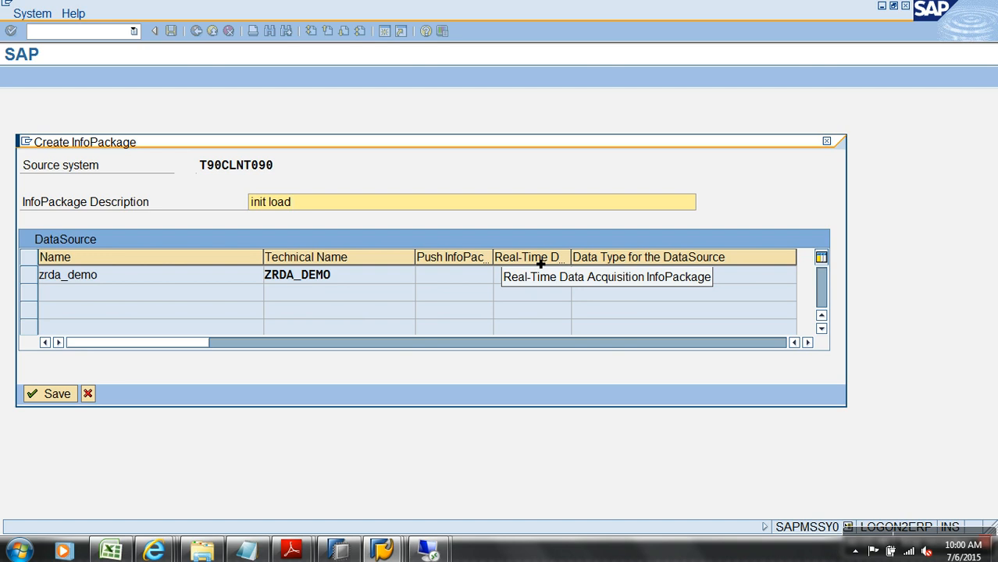
left_click(52, 394)
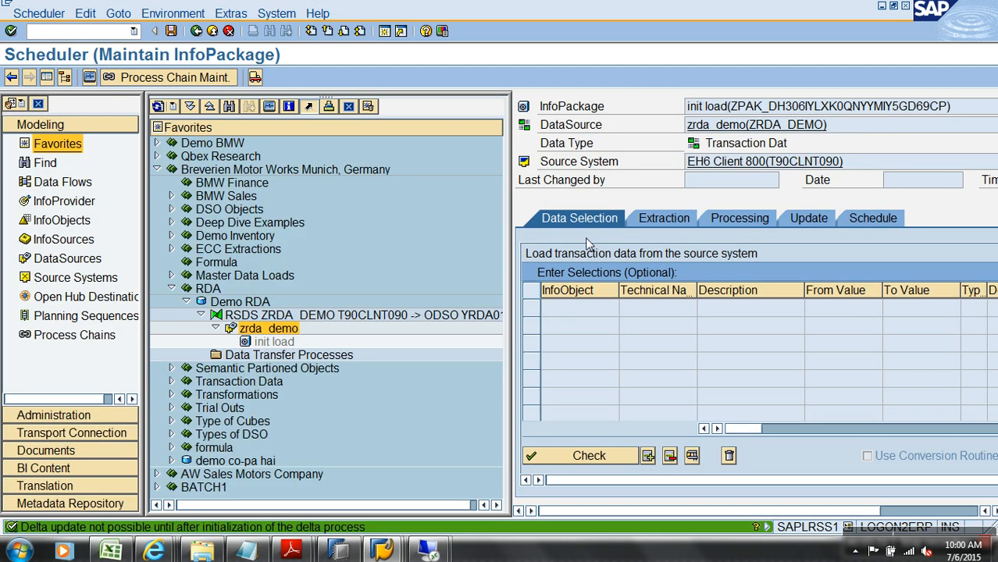
Check the update settings of the init load InfoPackage and start its data load immediately
left_click(812, 222)
left_click(861, 218)
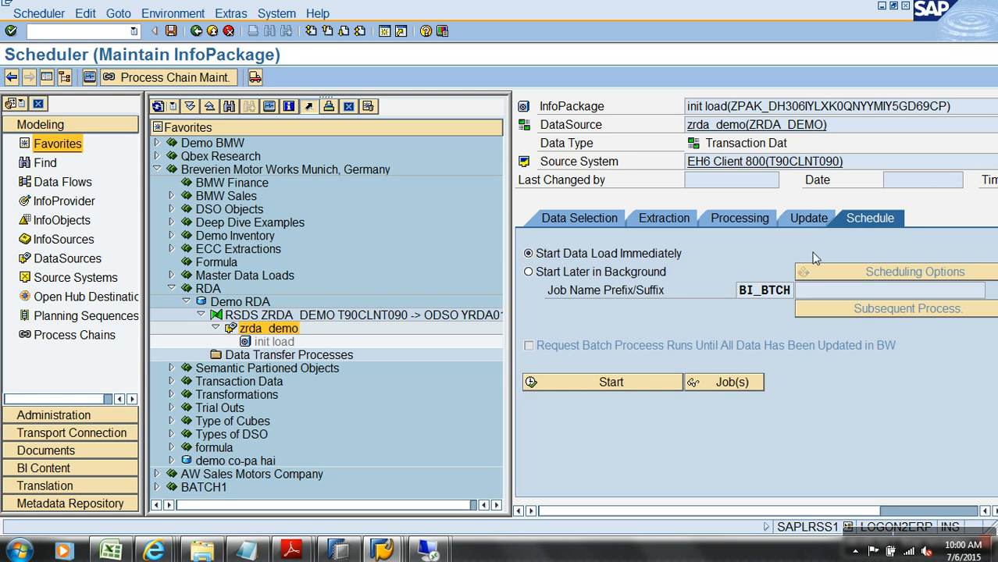
left_click(798, 223)
left_click(618, 293)
left_click(869, 219)
left_click(630, 382)
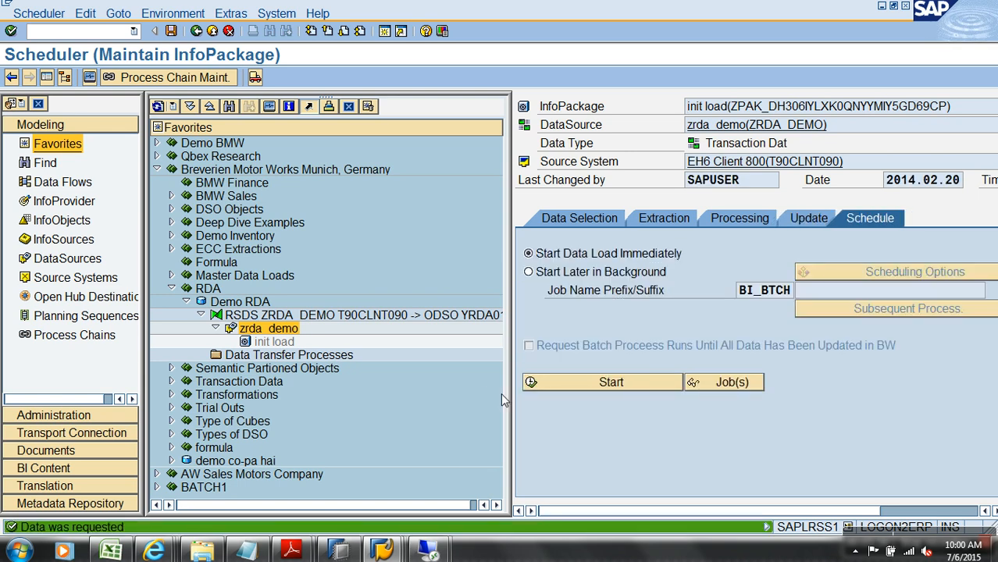
Monitor the init load request, refreshing its status, and return to the modeling tree
left_click(89, 78)
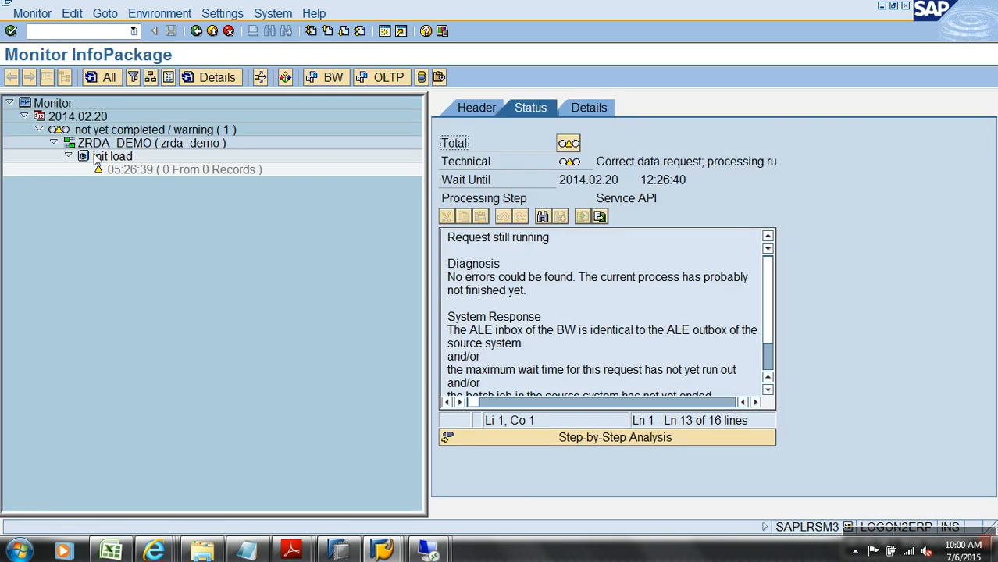
left_click(131, 170)
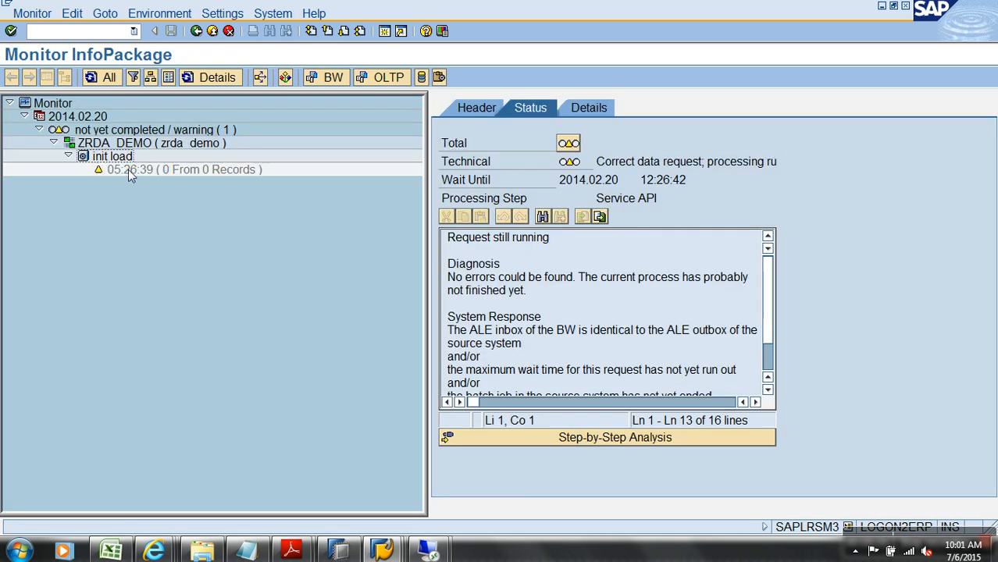
left_click(129, 170)
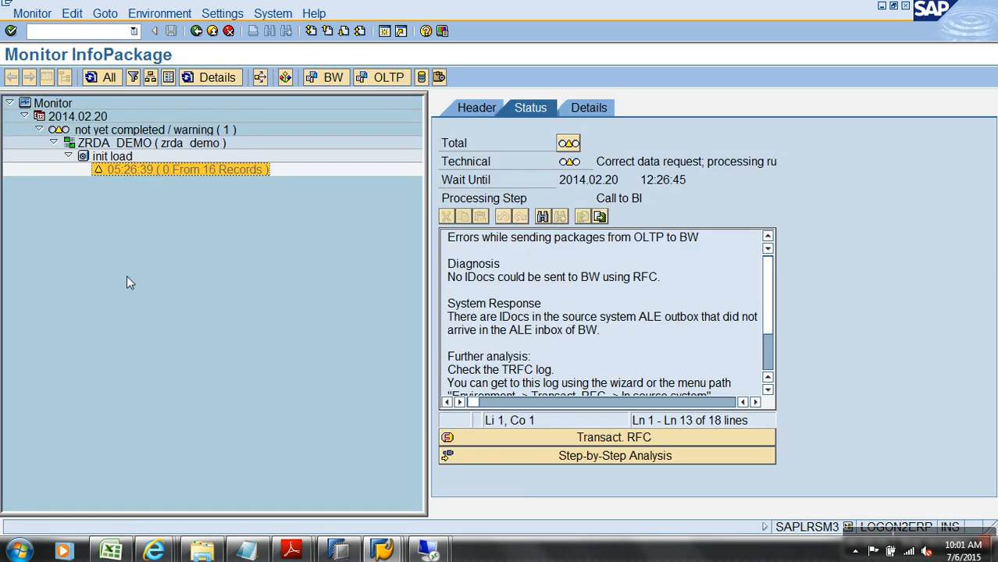
left_click(139, 168)
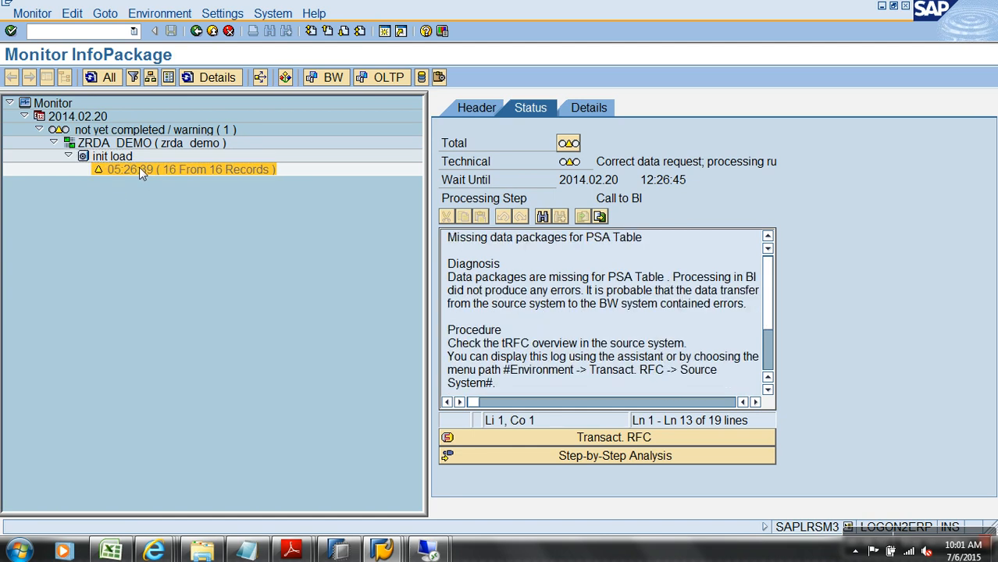
left_click(135, 171)
left_click(196, 31)
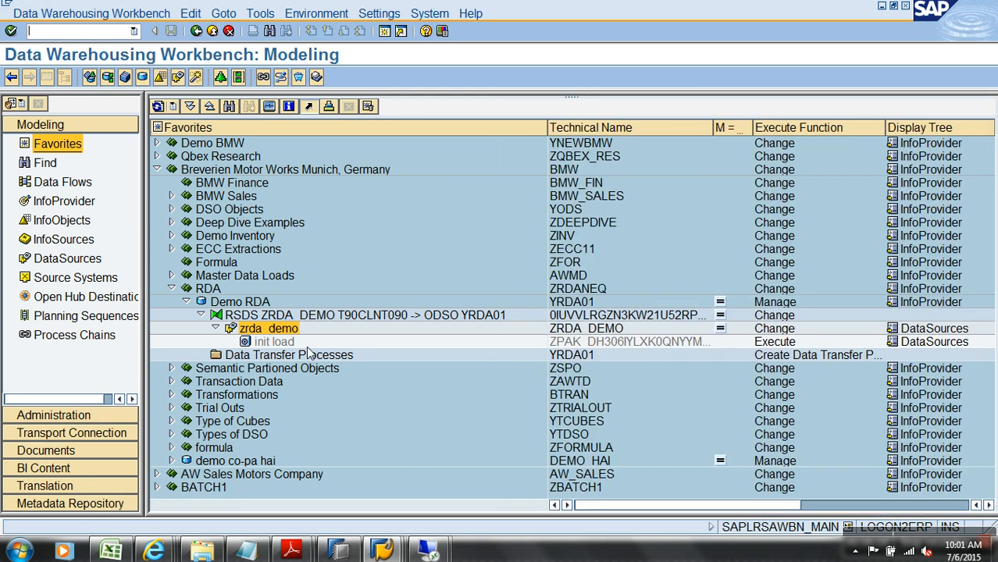
Create a standard data transfer process from ZRDA_DEMO to YRDA01 and exit it without activating it, saving on exit
right_click(305, 353)
left_click(344, 362)
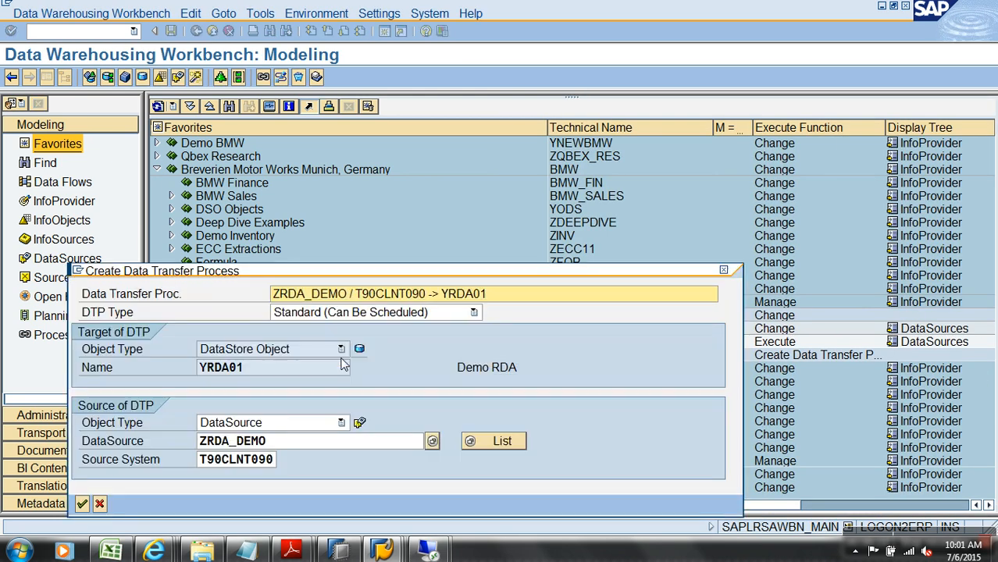
key("Return")
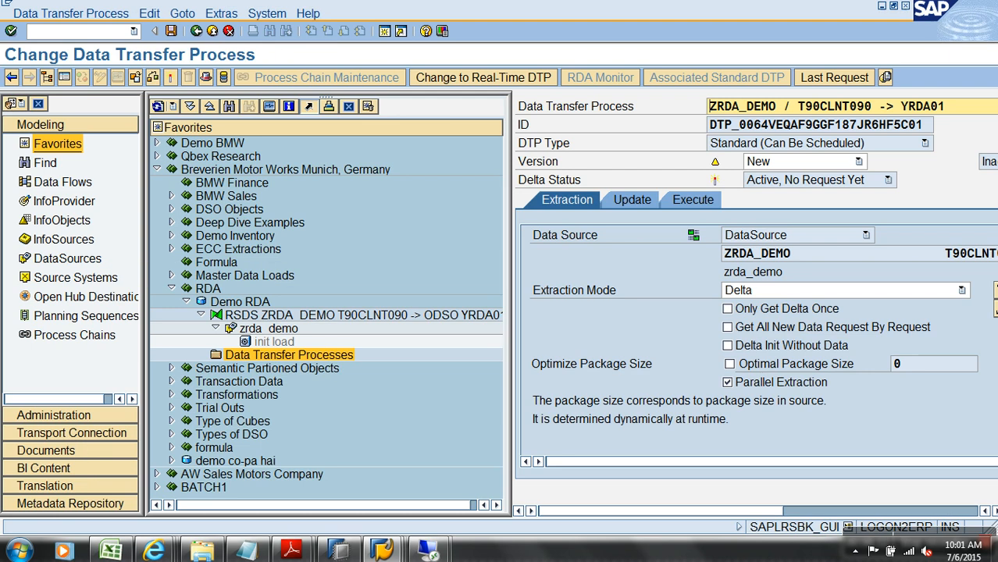
left_click(232, 32)
left_click(273, 293)
Create another data transfer process from ZRDA_DEMO to YRDA01 with type Standard (Can Be Scheduled) and activate it
right_click(296, 356)
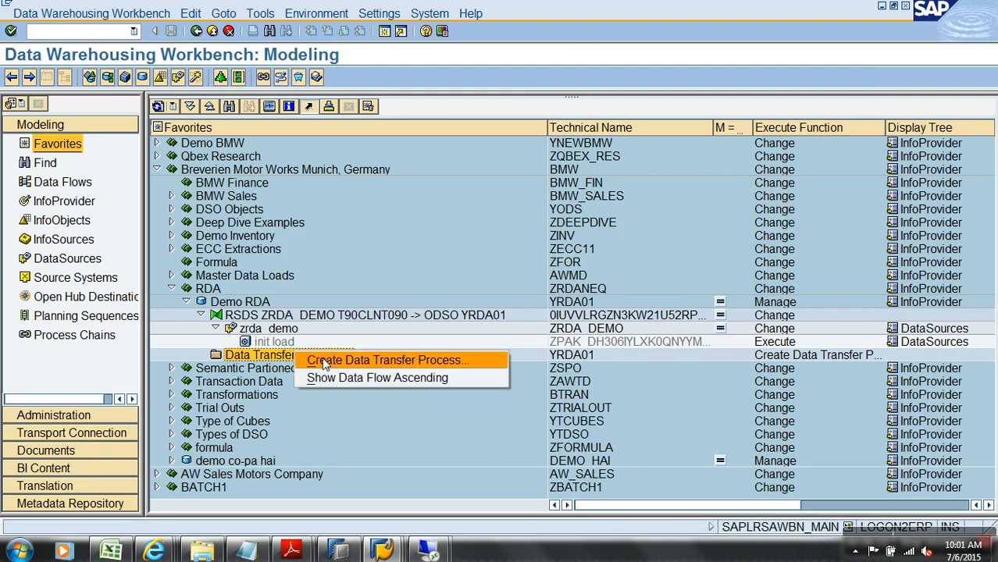
left_click(322, 359)
left_click_drag(337, 272, 356, 179)
left_click(375, 221)
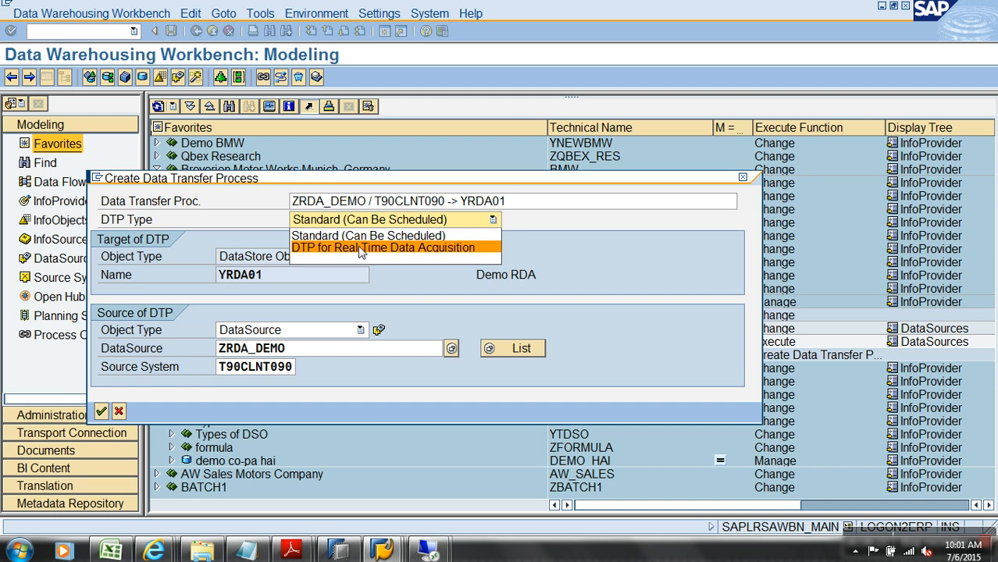
left_click(353, 236)
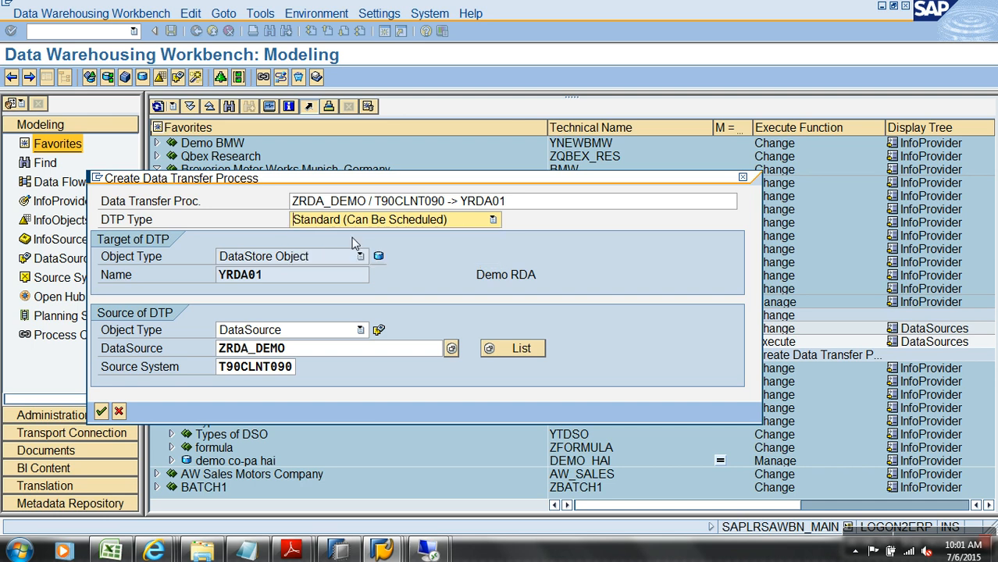
left_click(100, 412)
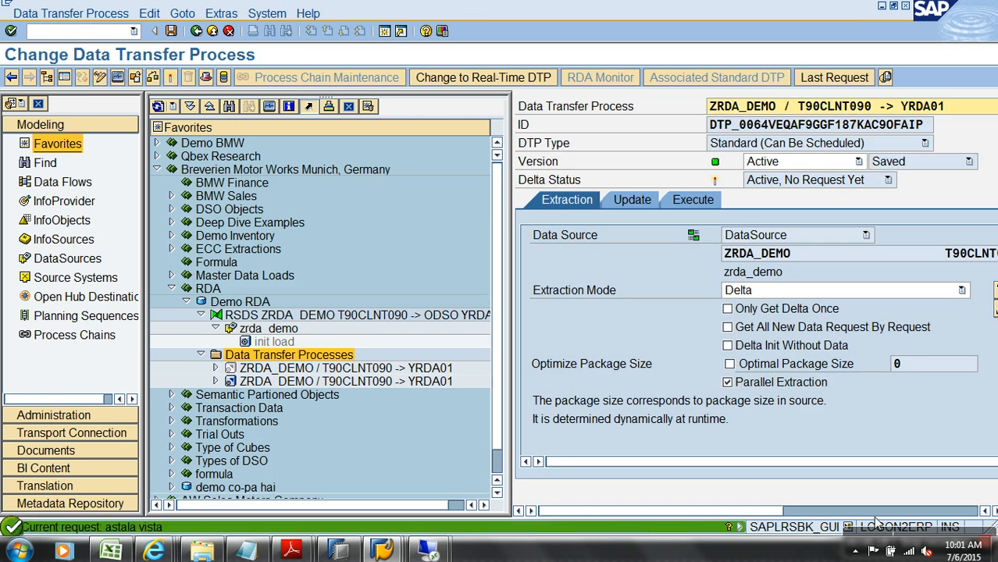
Execute the active data transfer process, display and refresh its request monitor, and leave the monitor
left_click(690, 202)
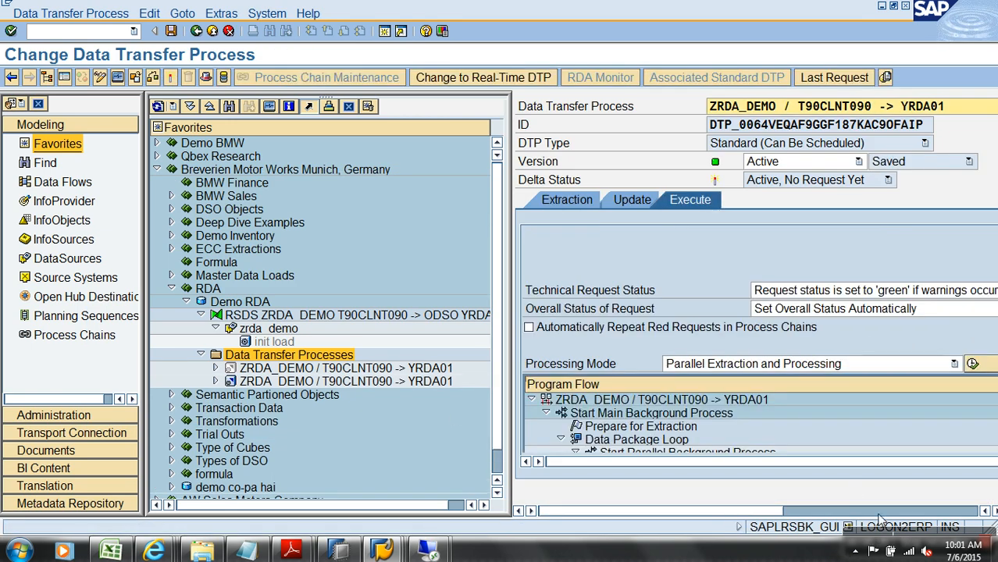
left_click(662, 366)
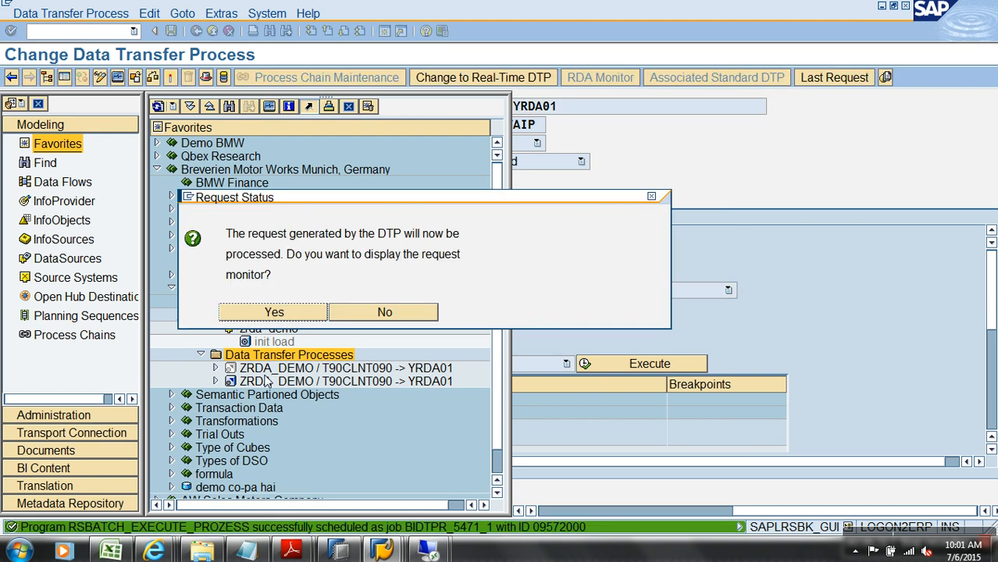
left_click(272, 312)
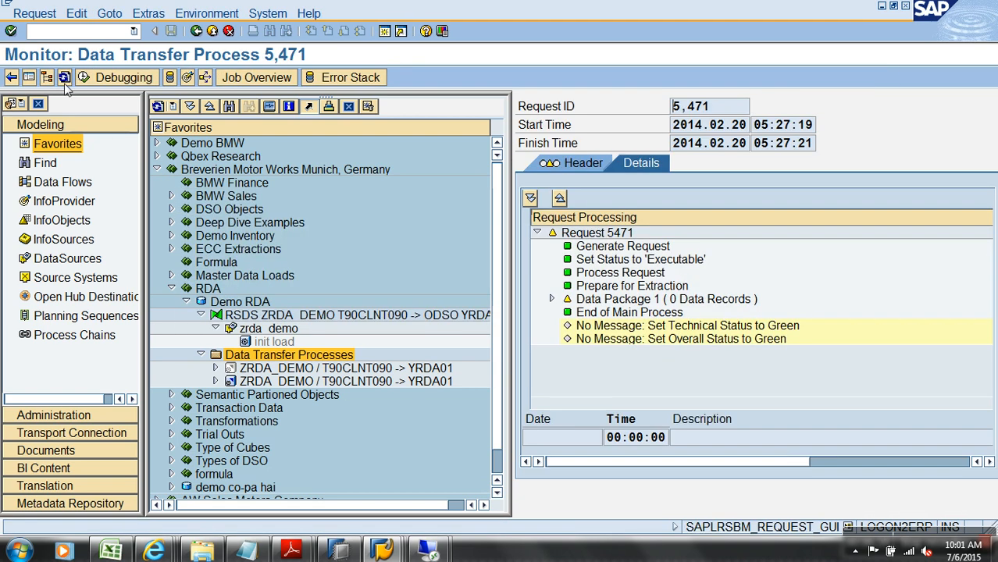
left_click(66, 77)
left_click(212, 31)
Inspect the extraction settings of the inactive data transfer process under Demo RDA and delete that process
double_click(412, 369)
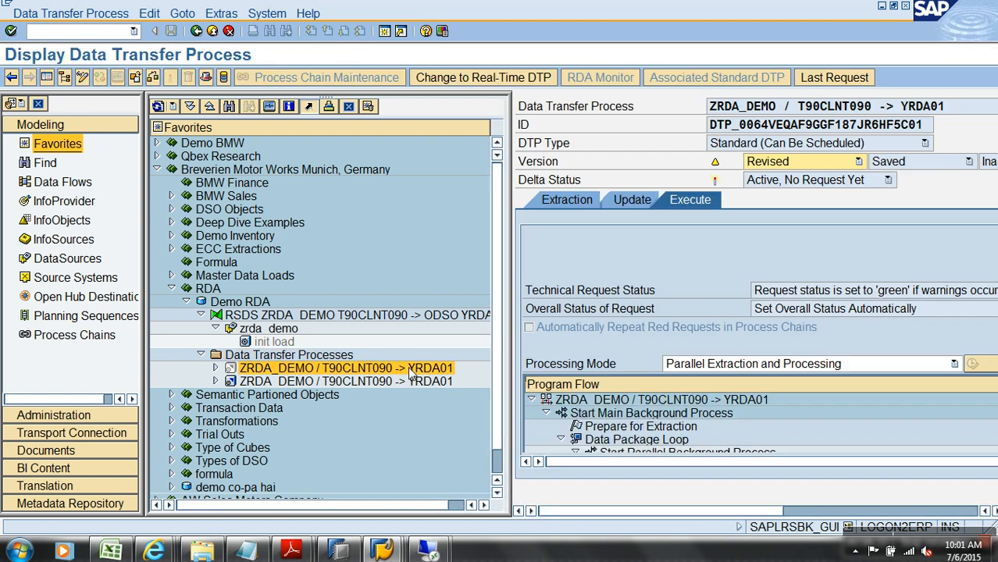
left_click(568, 201)
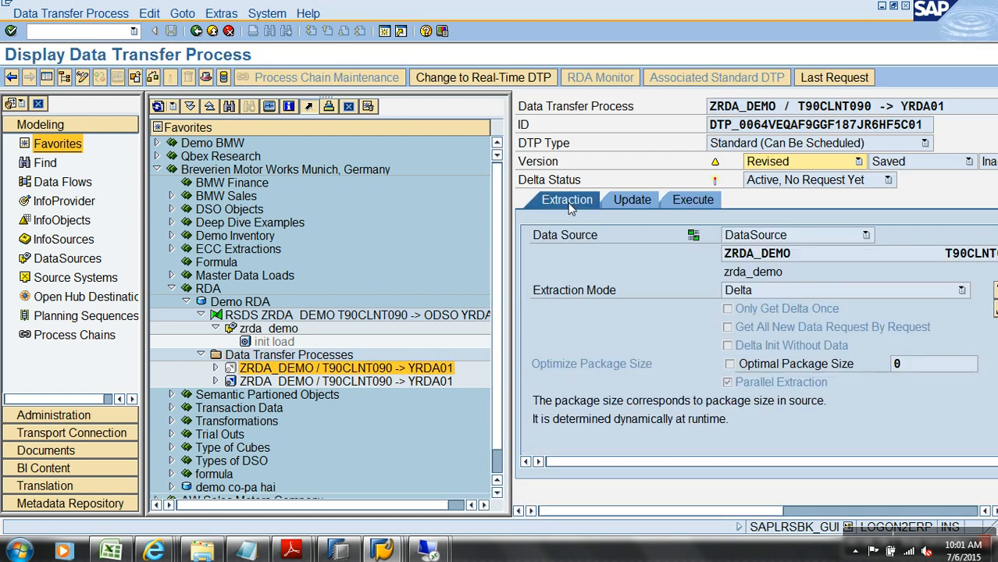
left_click(211, 32)
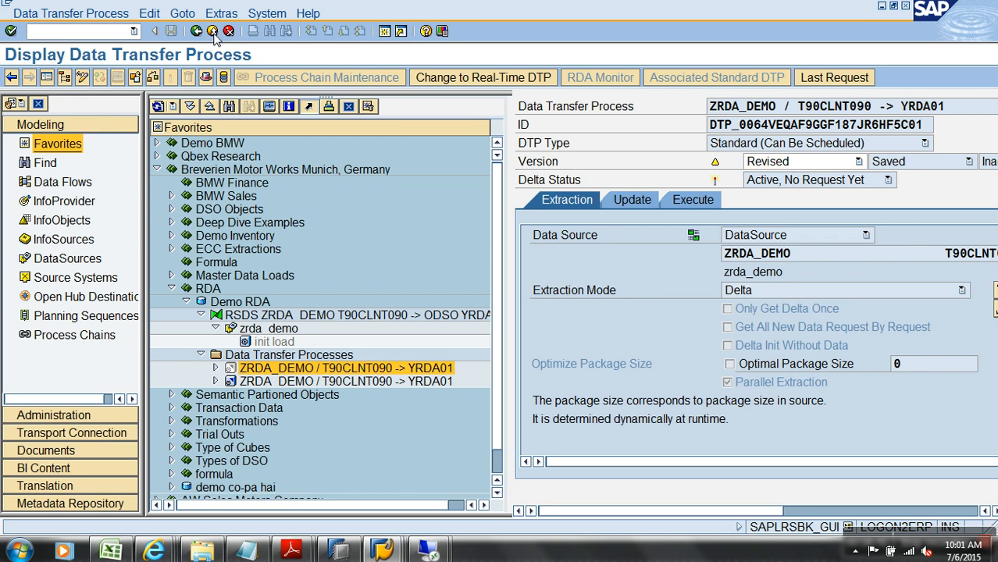
right_click(316, 368)
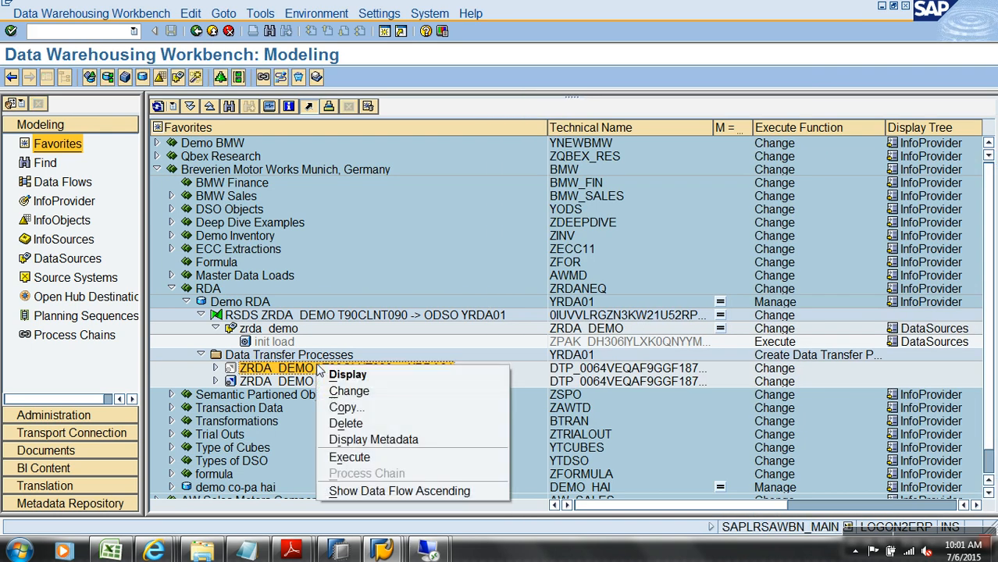
left_click(346, 424)
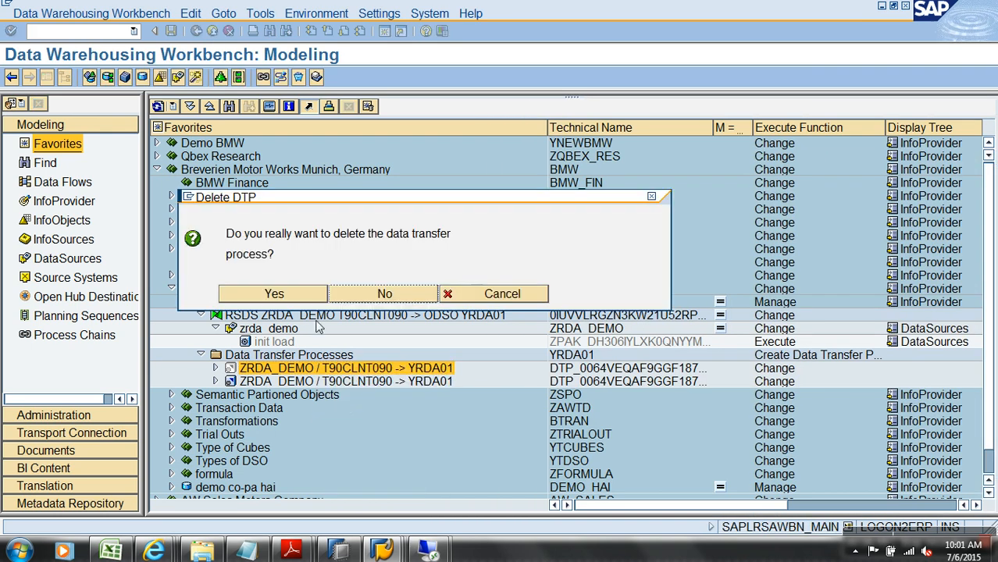
left_click(293, 296)
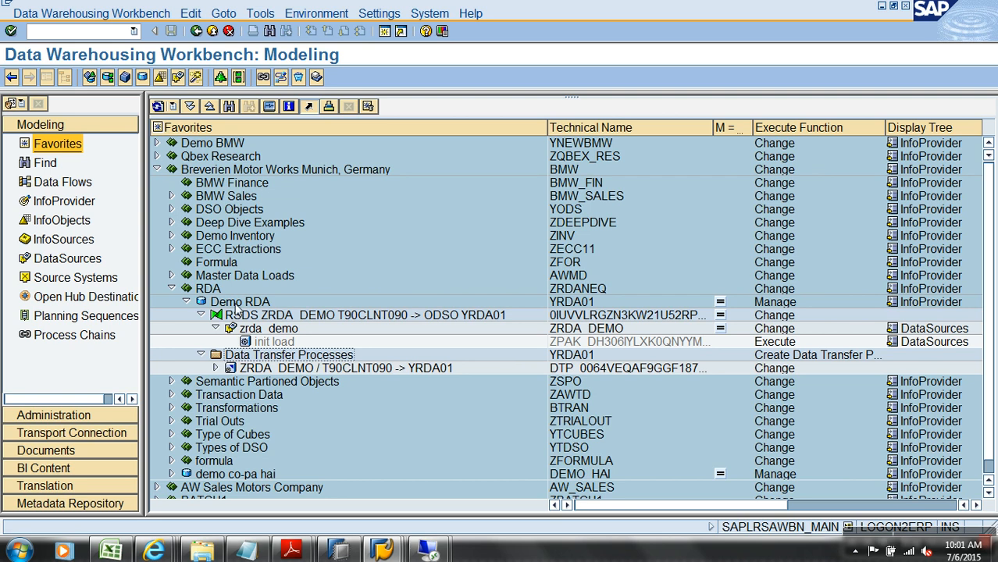
Create an InfoPackage for DataSource zrda_demo described as "delta ip RDA" with real-time data acquisition enabled, and save it
mouse_move(383, 552)
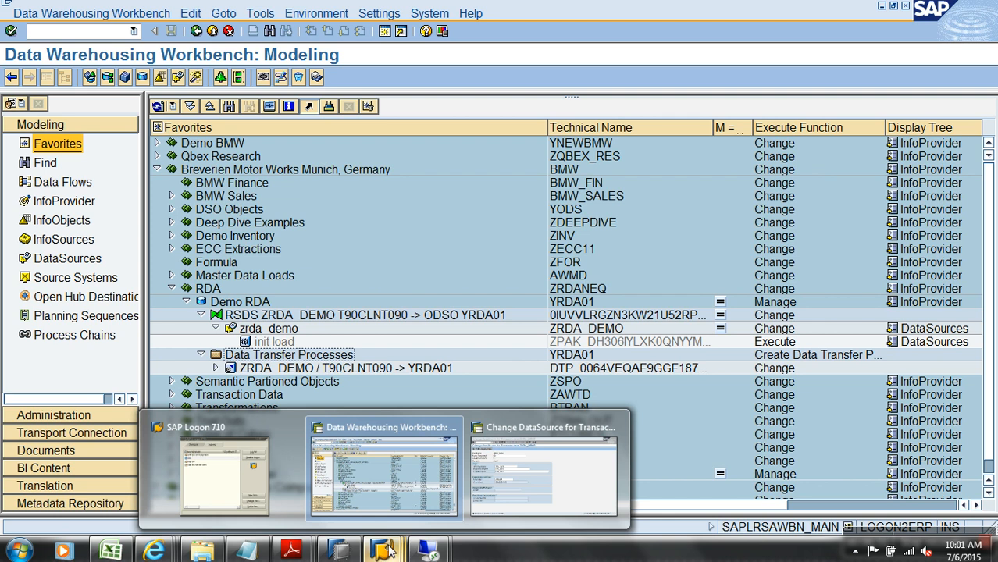
right_click(289, 328)
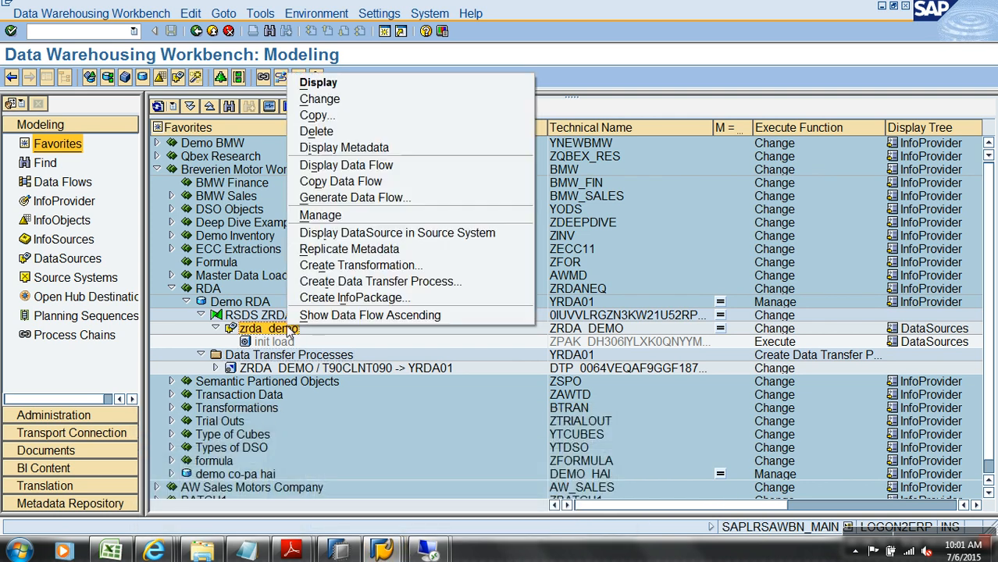
left_click(361, 298)
type("delta ip")
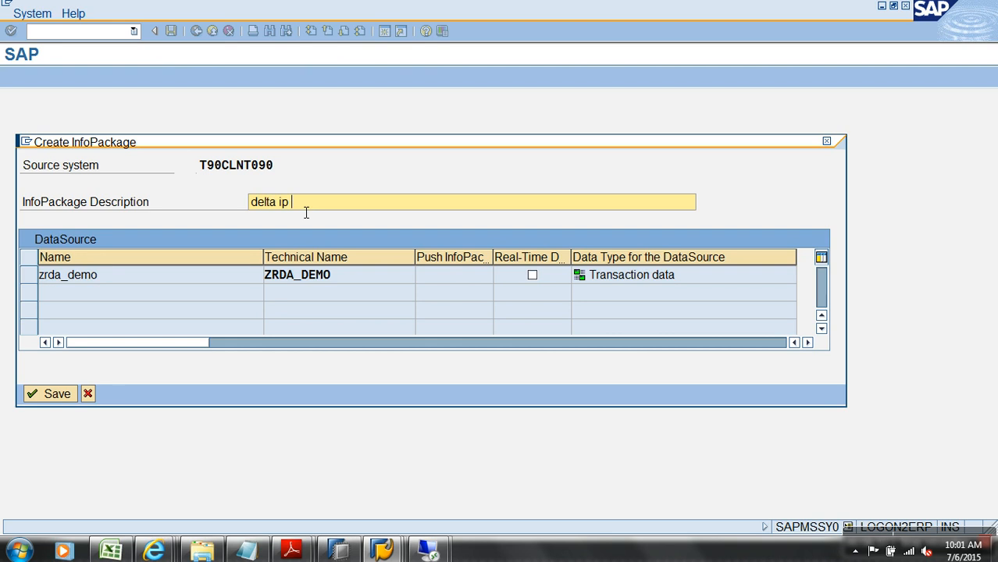
right_click(306, 213)
key("Escape")
left_click(536, 278)
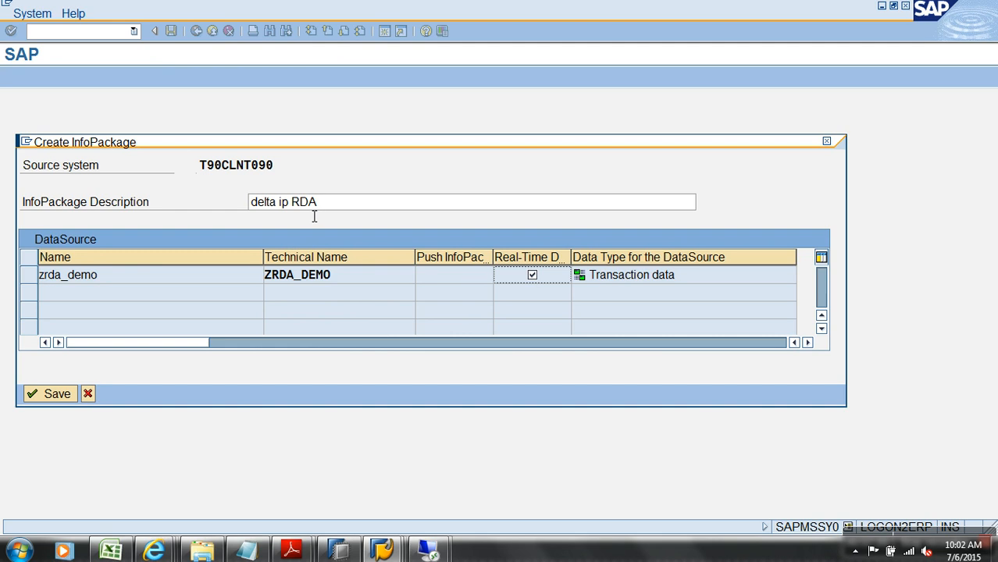
left_click_drag(317, 205, 256, 209)
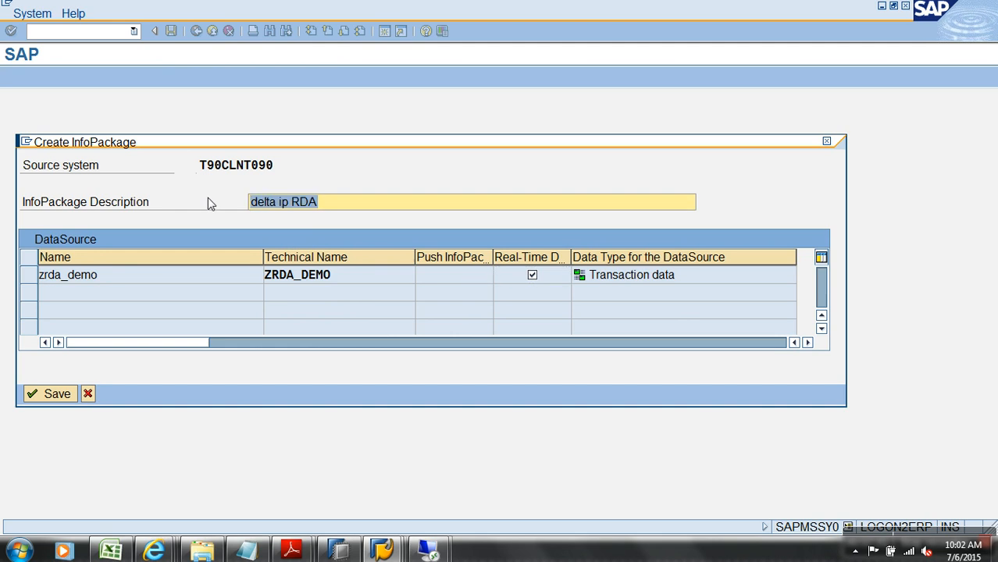
left_click(51, 394)
Open daemon assignment from the delta ip RDA InfoPackage's schedule settings, and return to the modeling tree
left_click(815, 219)
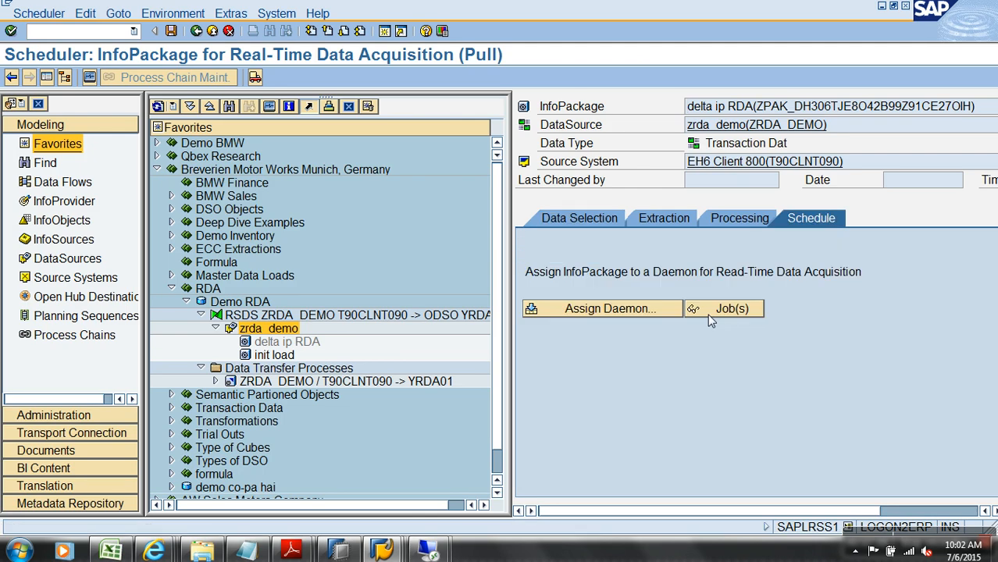
left_click(637, 313)
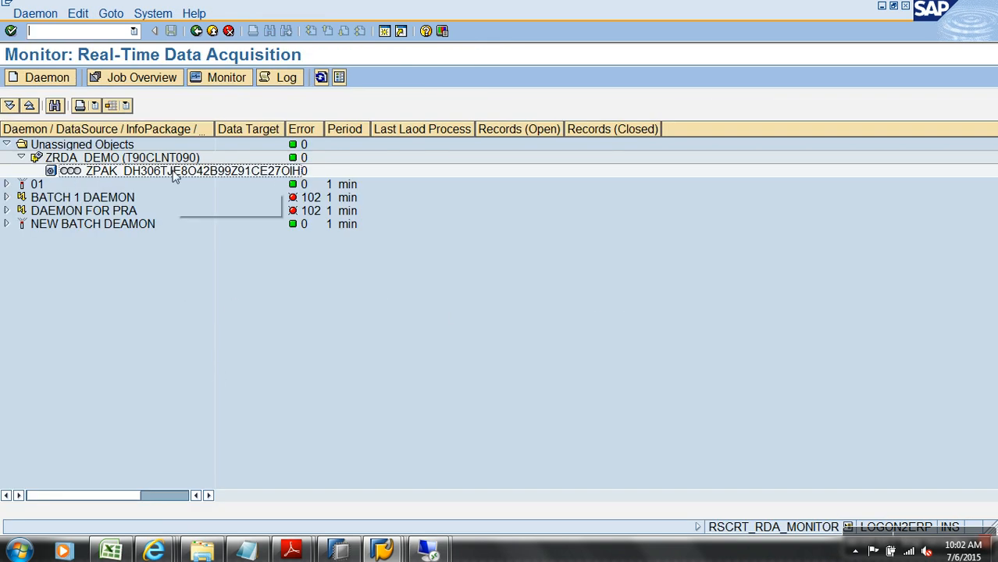
left_click(197, 31)
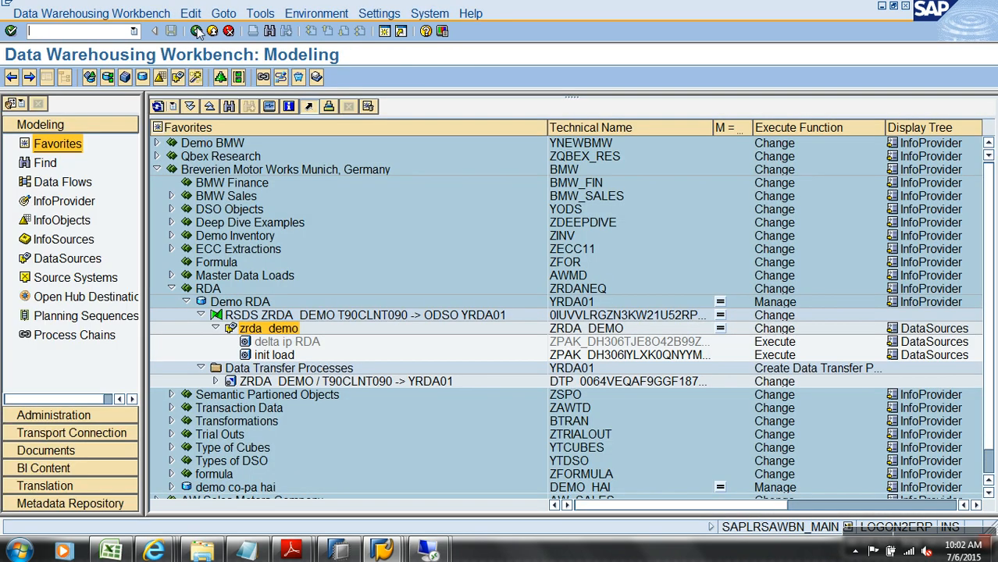
Change the ZRDA_DEMO to YRDA01 data transfer process to a real-time DTP and confirm the type change
double_click(311, 382)
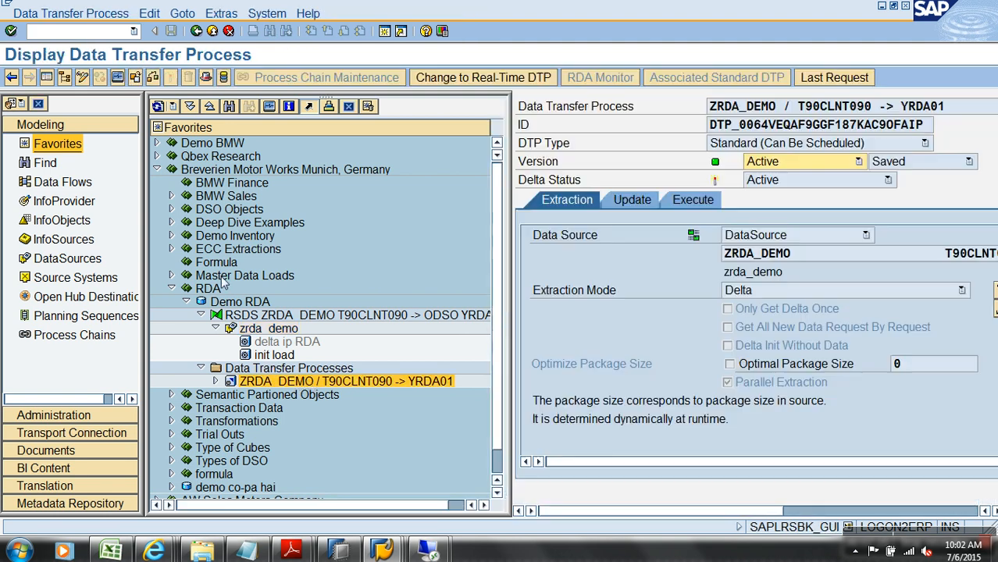
left_click(47, 78)
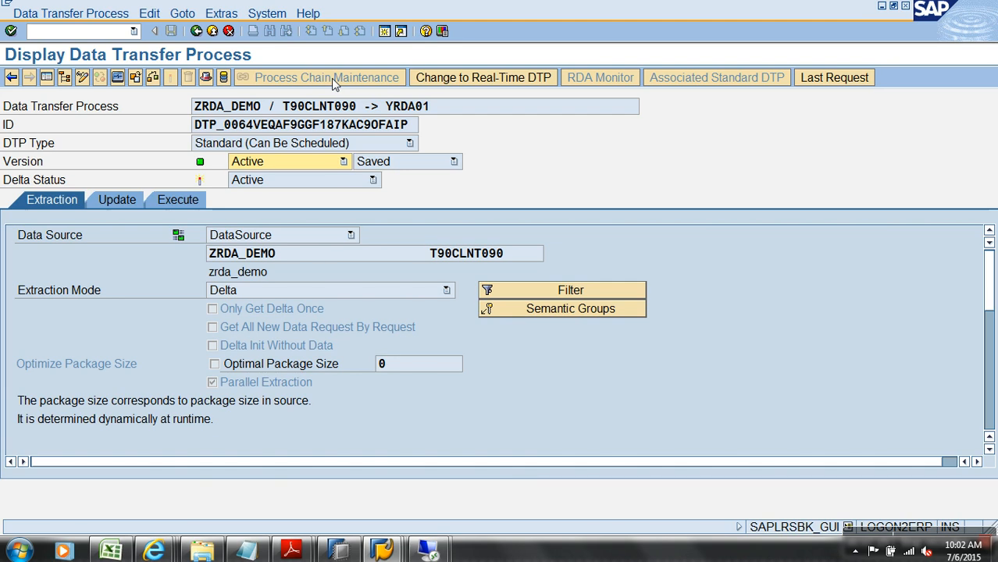
left_click(461, 78)
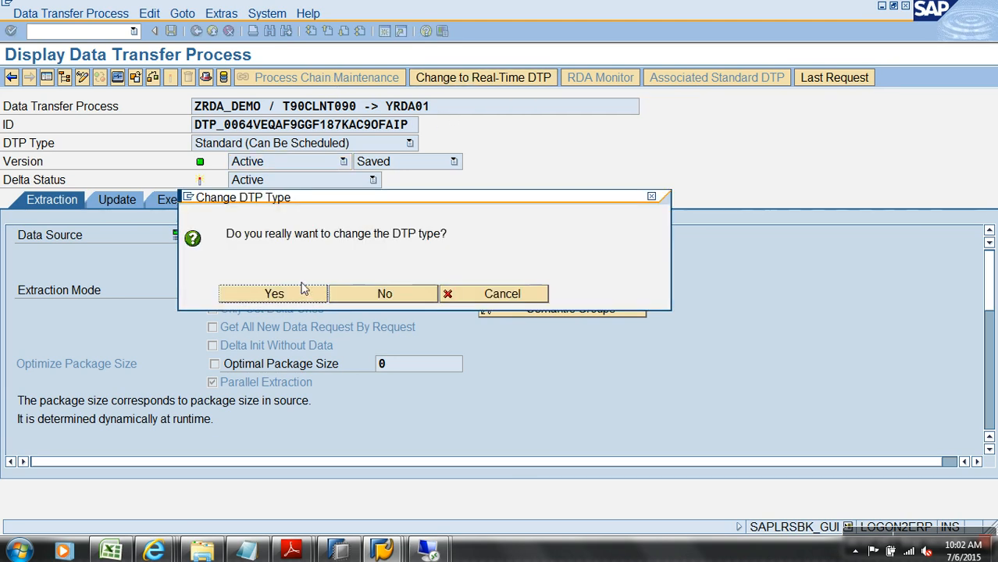
left_click(302, 300)
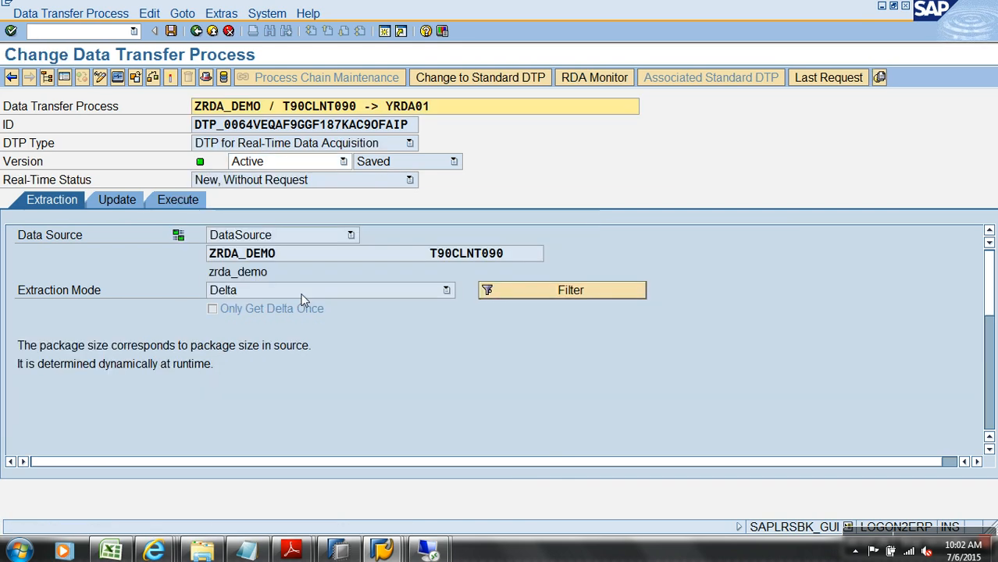
Open daemon assignment from the data transfer process's execution settings, and return to the modeling tree
left_click(182, 202)
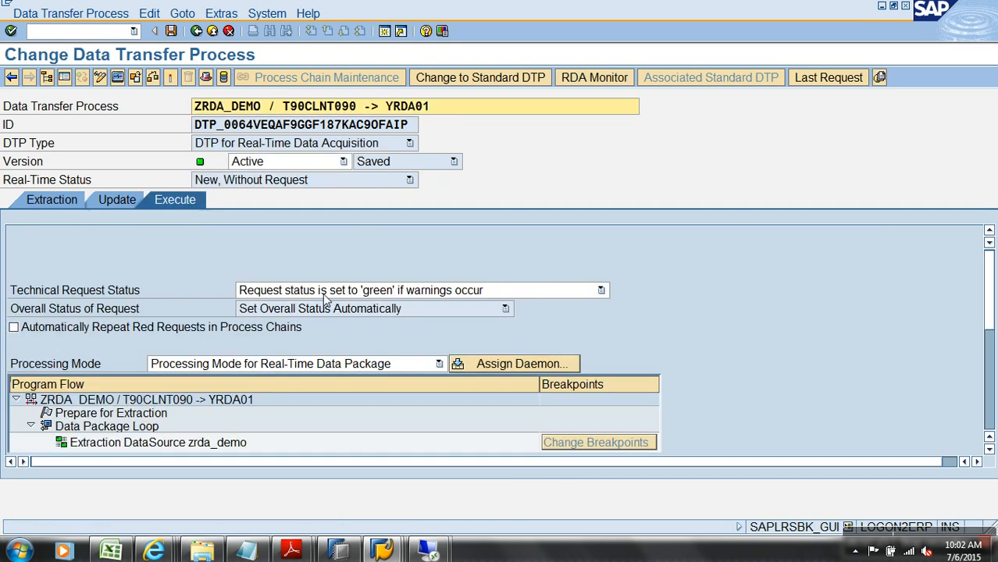
left_click(537, 364)
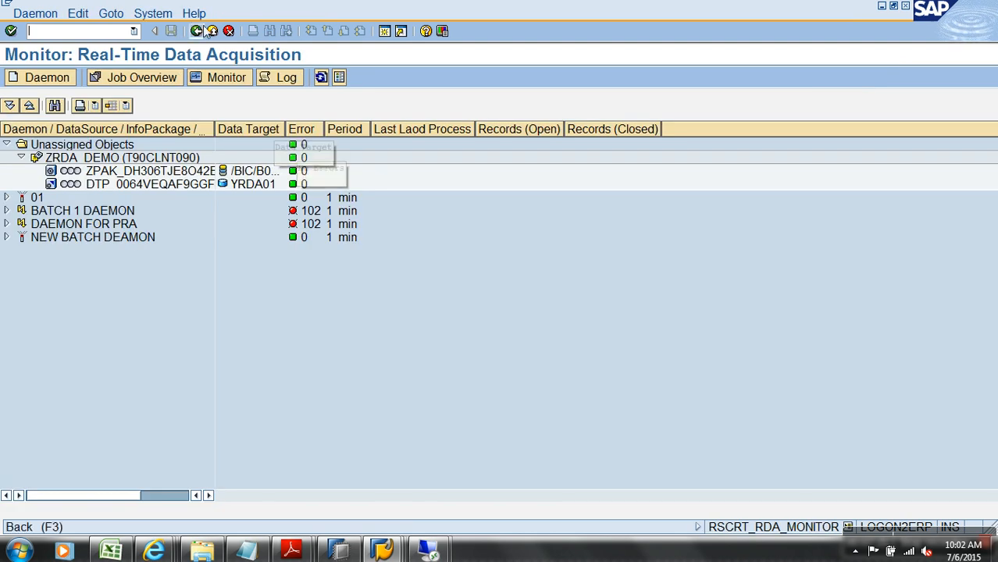
left_click(201, 31)
left_click(212, 32)
Manage Demo RDA, set the job's start selection, and start activation of its ZRDA_DEMO request 5471
right_click(249, 303)
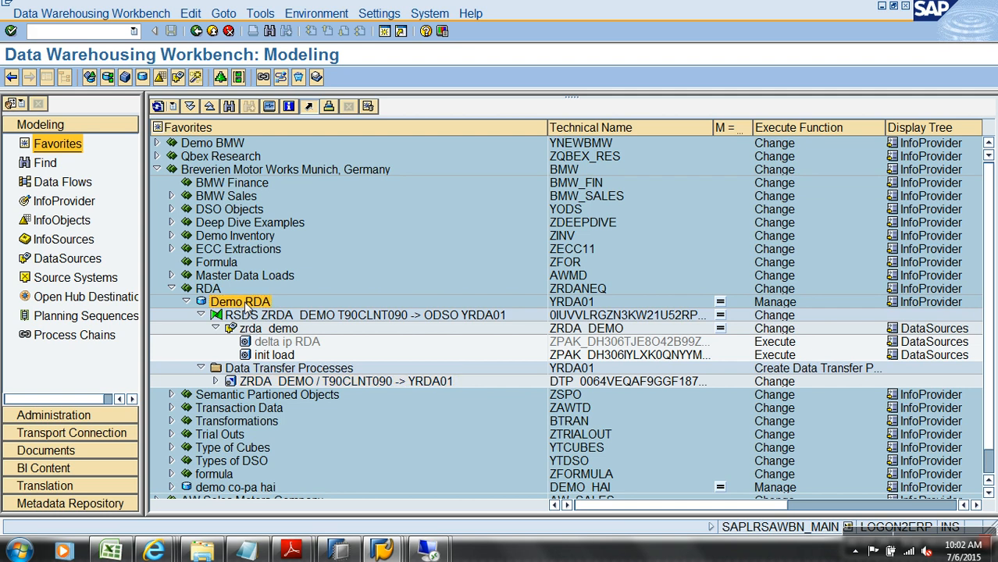
left_click(305, 393)
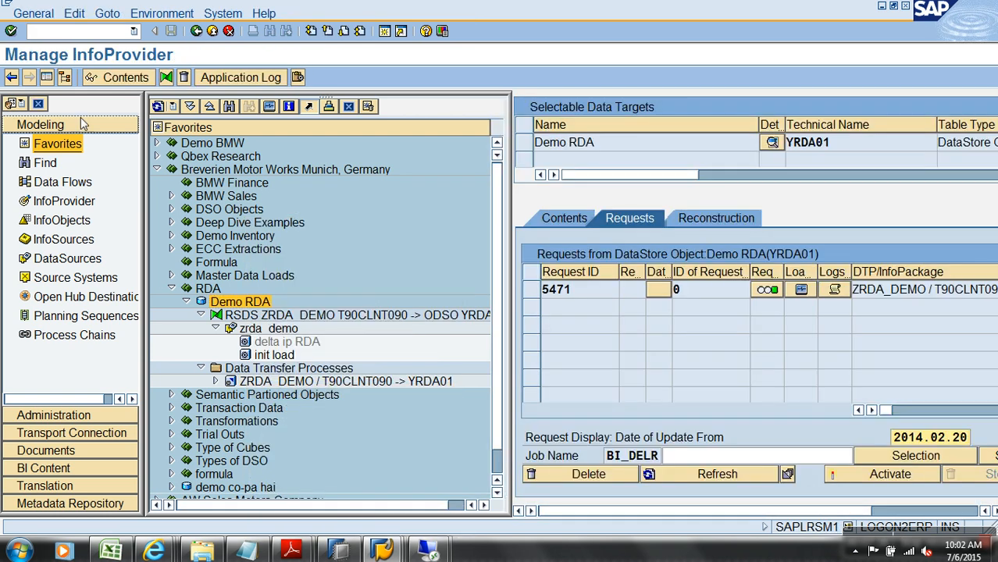
left_click(65, 77)
left_click(17, 290)
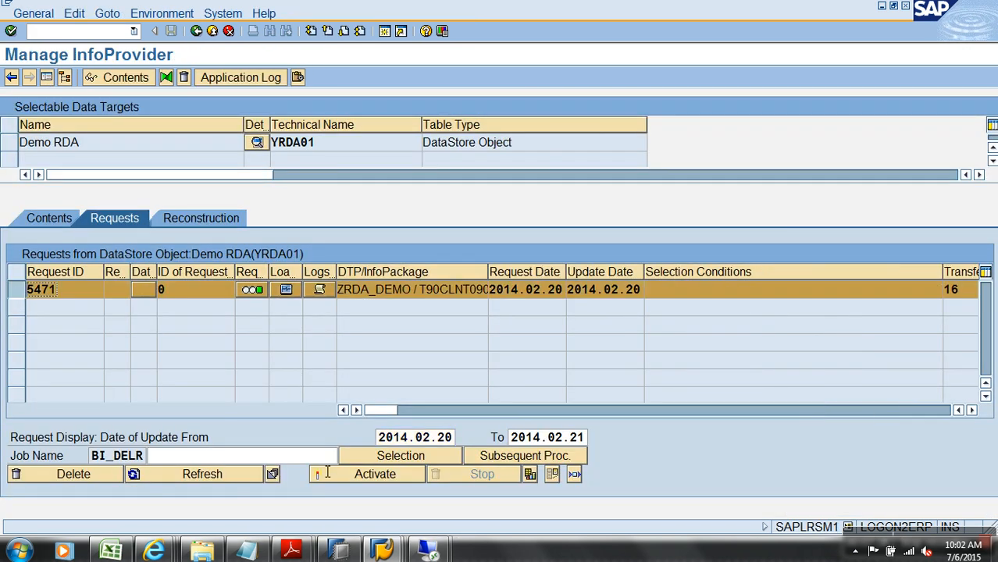
left_click(377, 461)
left_click(30, 375)
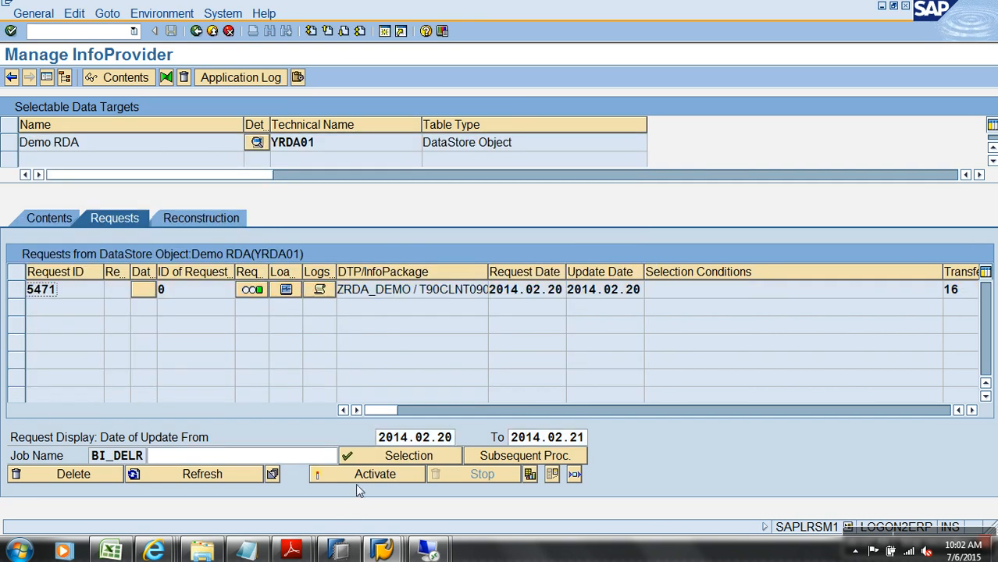
left_click(356, 475)
left_click(29, 131)
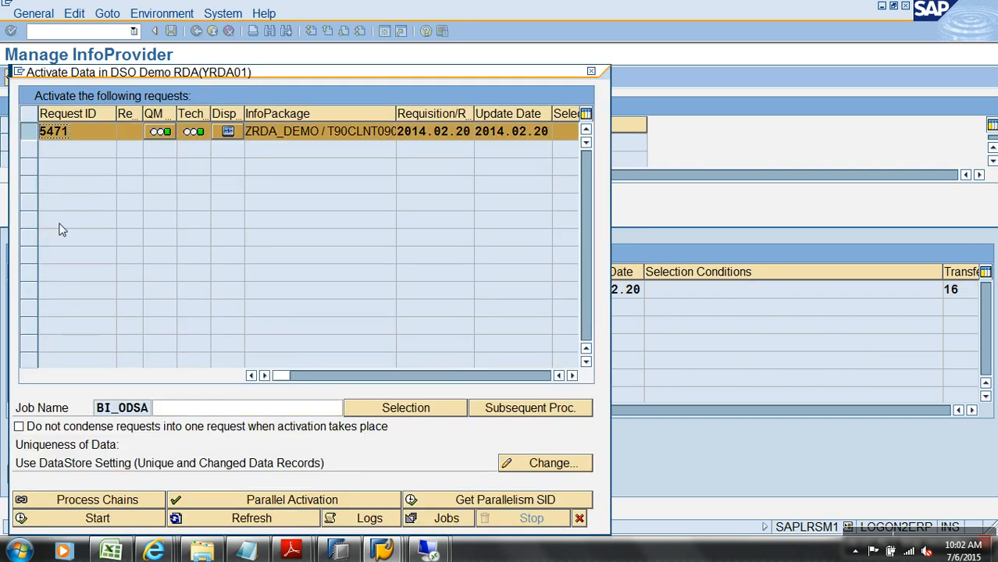
left_click(129, 519)
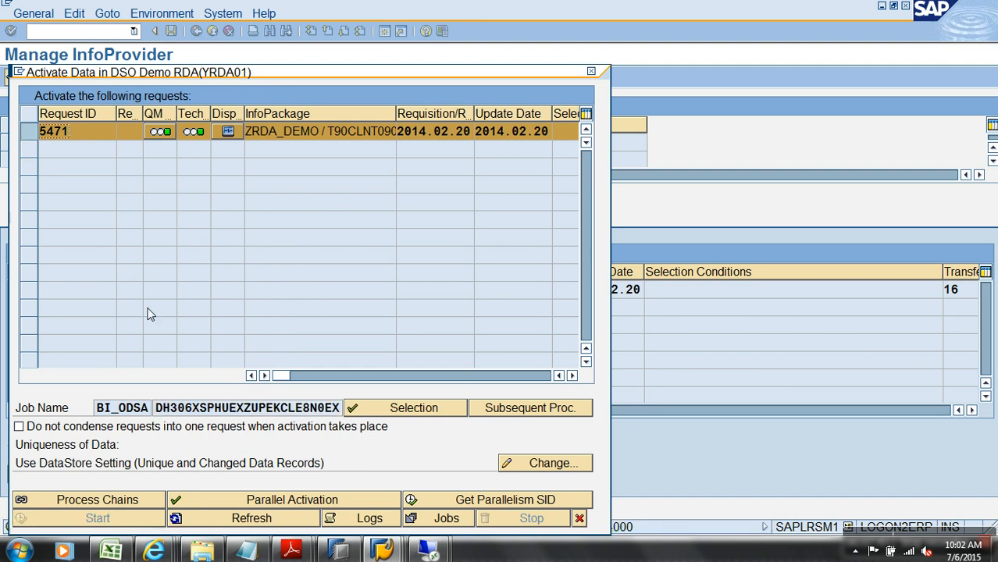
Refresh the activation status, close the activation dialog, and refresh YRDA01's request list, applying the status changes
left_click(246, 521)
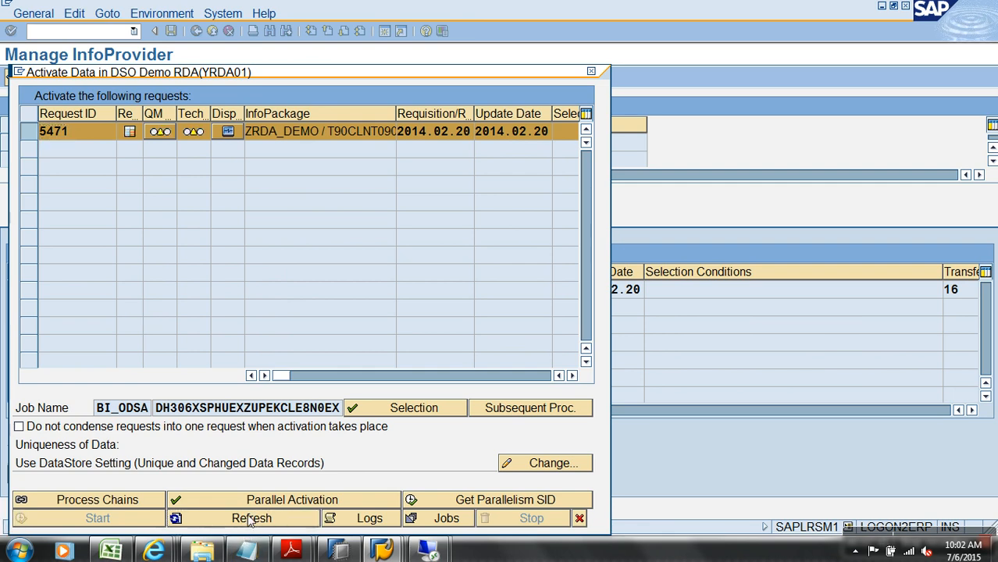
left_click(248, 521)
left_click(290, 520)
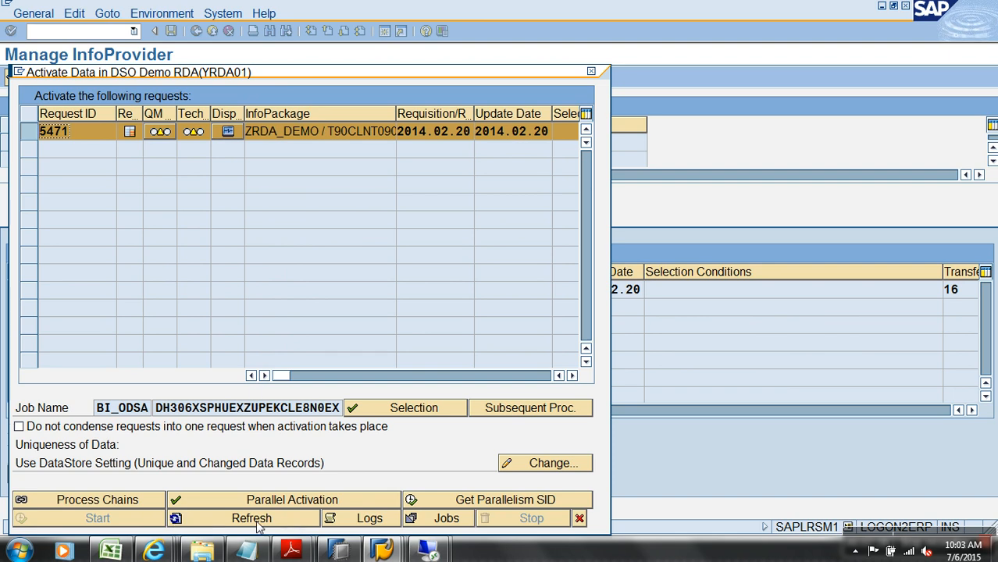
left_click(303, 525)
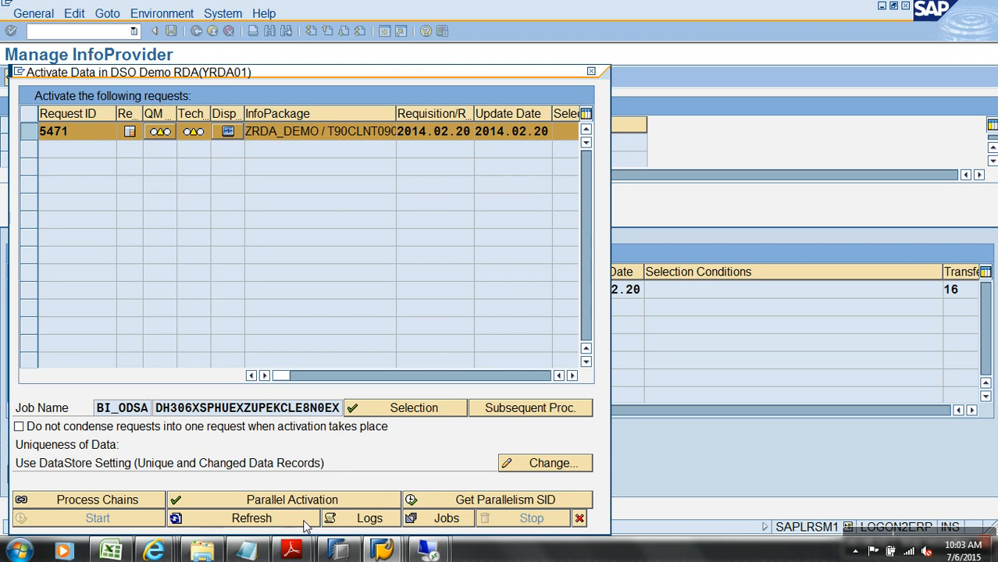
left_click(579, 519)
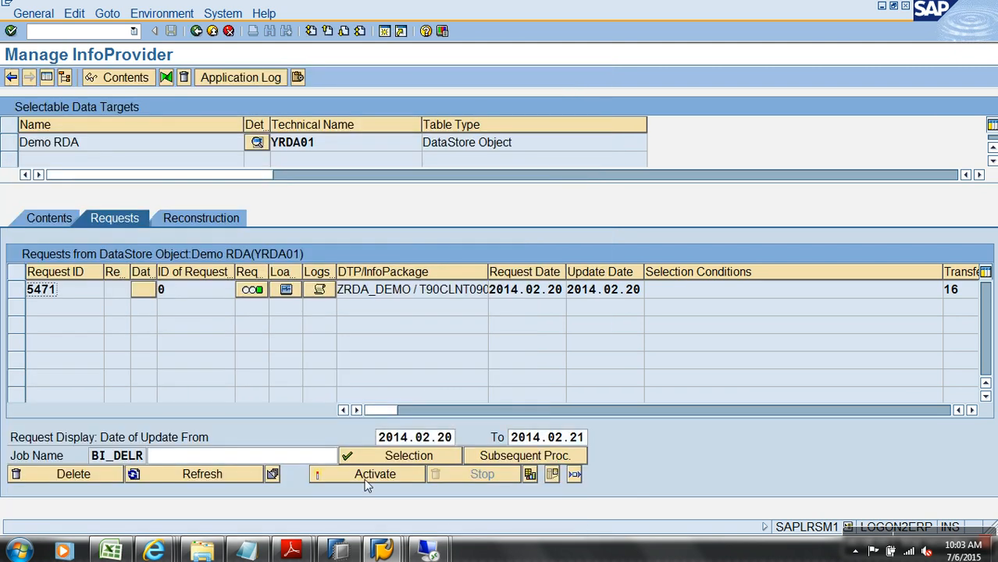
left_click(217, 477)
left_click(85, 486)
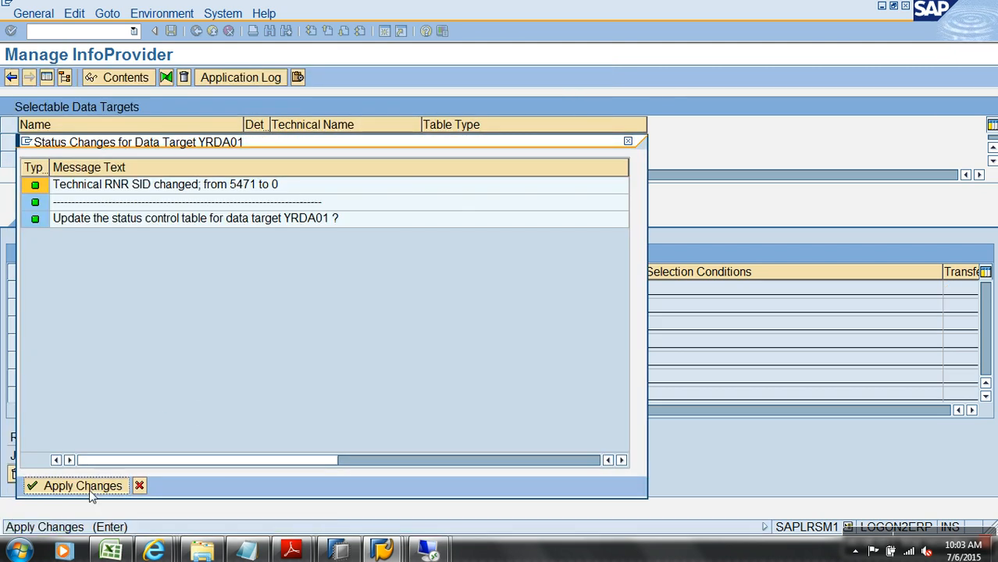
left_click(186, 477)
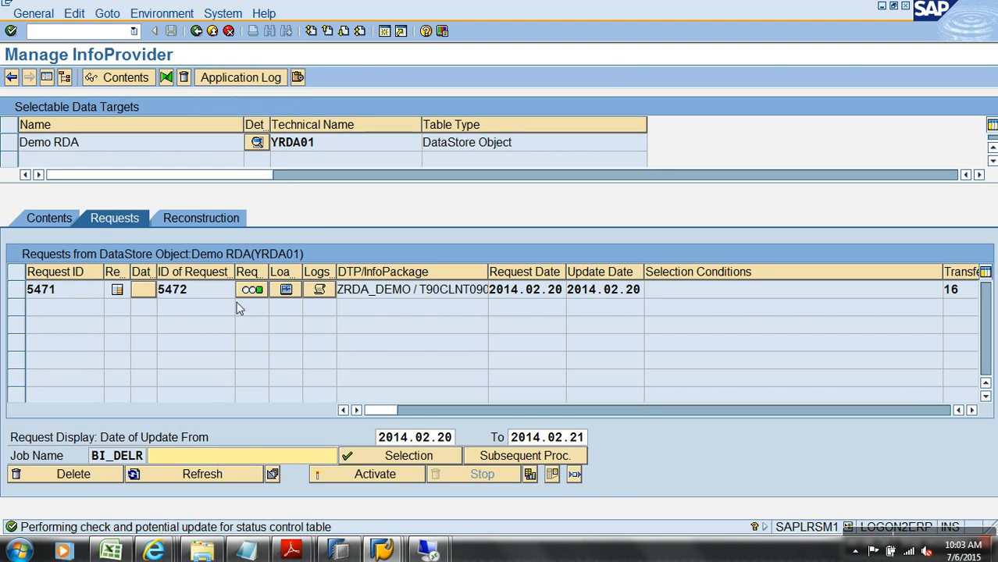
Leave InfoProvider management, open the real-time data acquisition monitor, and expand the unassigned ZRDA_DEMO objects to its InfoPackage and DTP
left_click(211, 32)
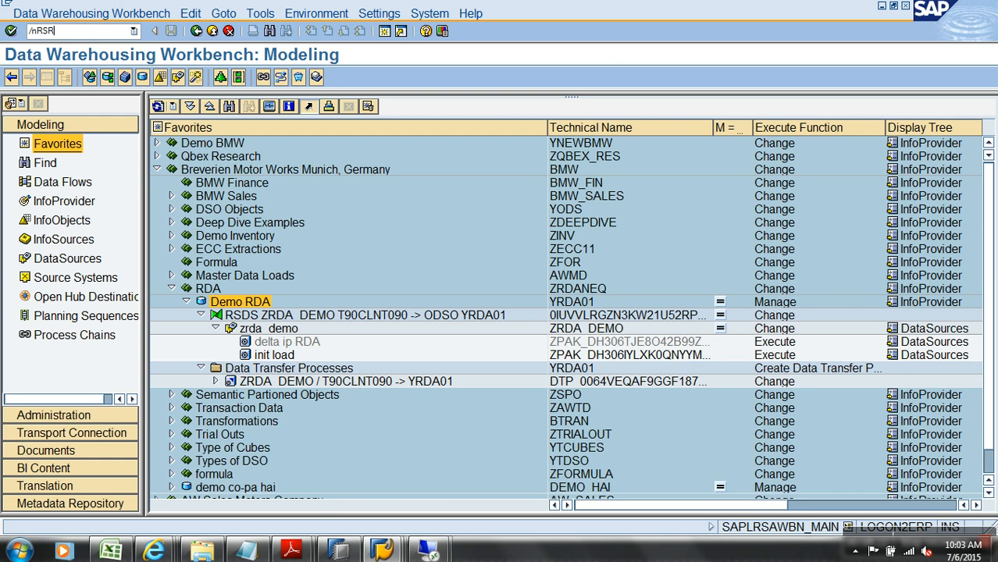
key("Return")
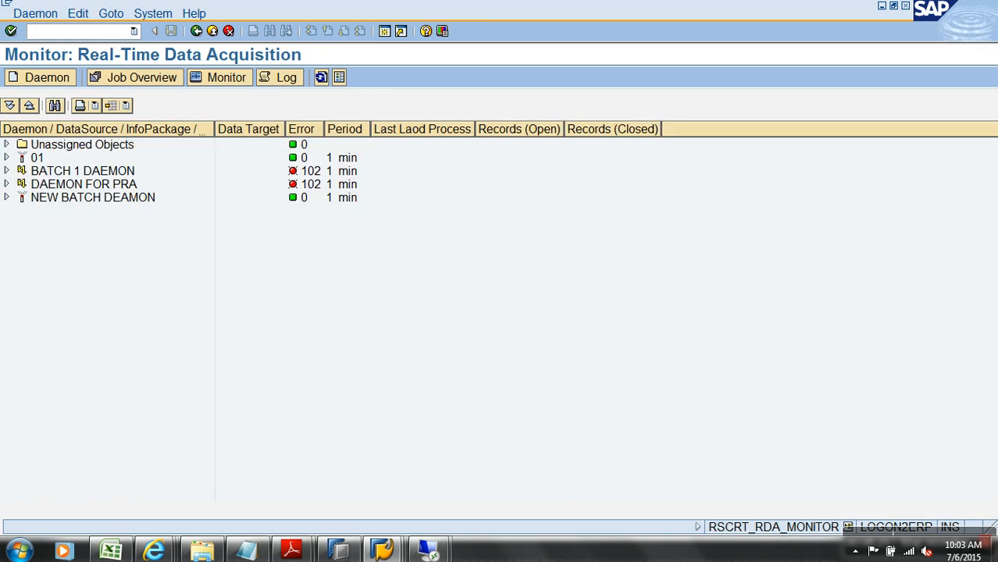
left_click(6, 145)
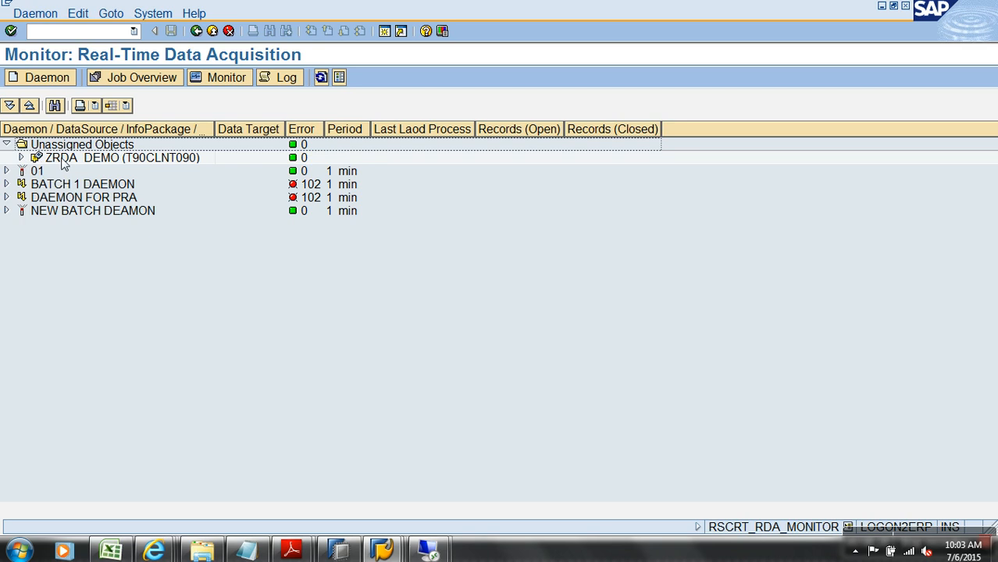
left_click(64, 160)
left_click(21, 158)
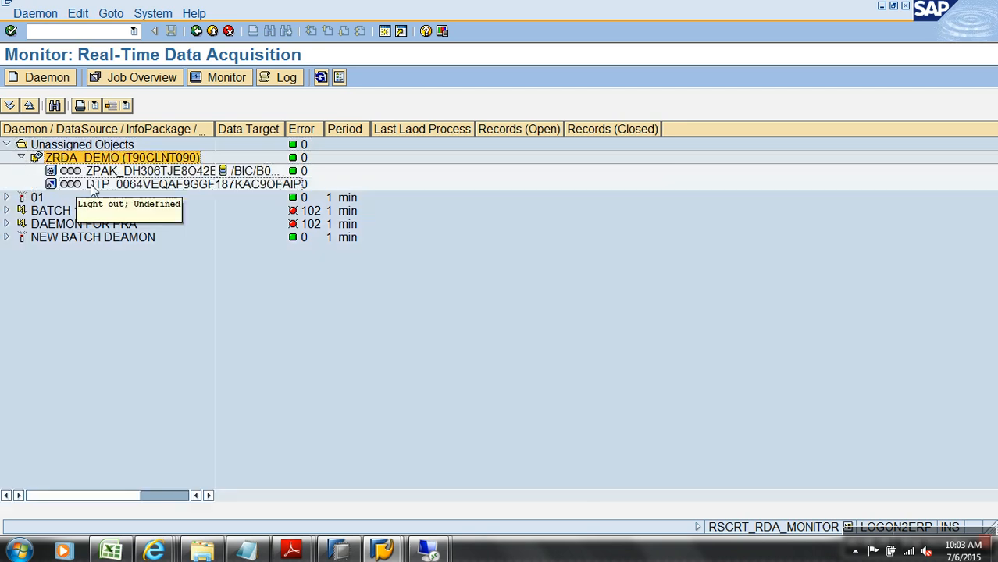
left_click(112, 173)
left_click(113, 187)
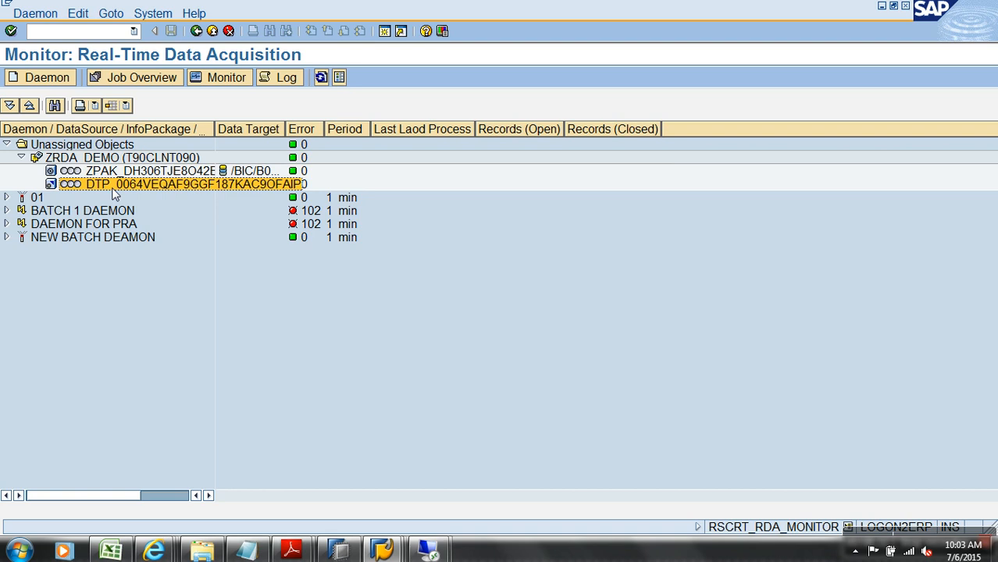
Create daemon 05 with the short description "My own RDA" and a period of 1 minute
left_click(38, 76)
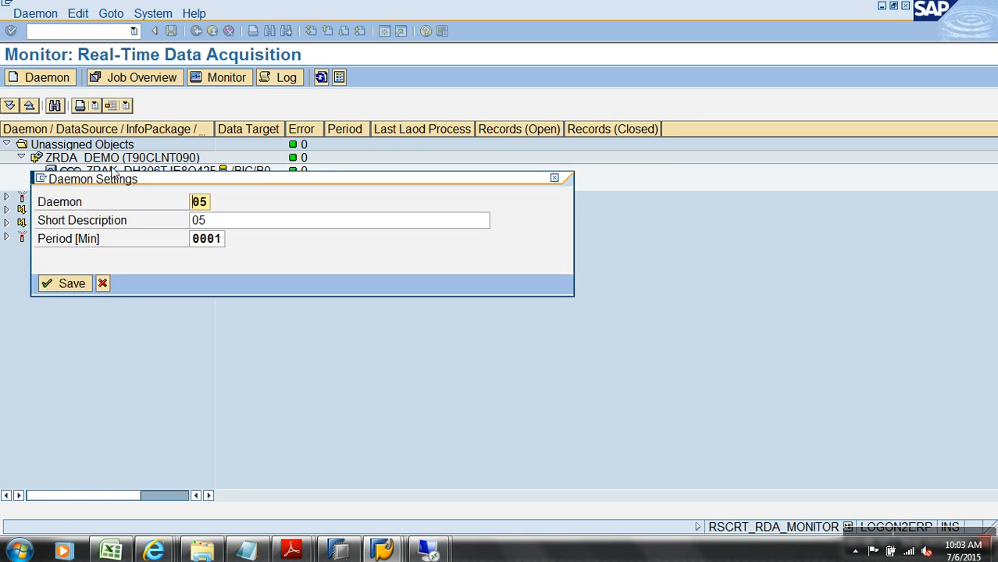
left_click_drag(236, 224, 122, 223)
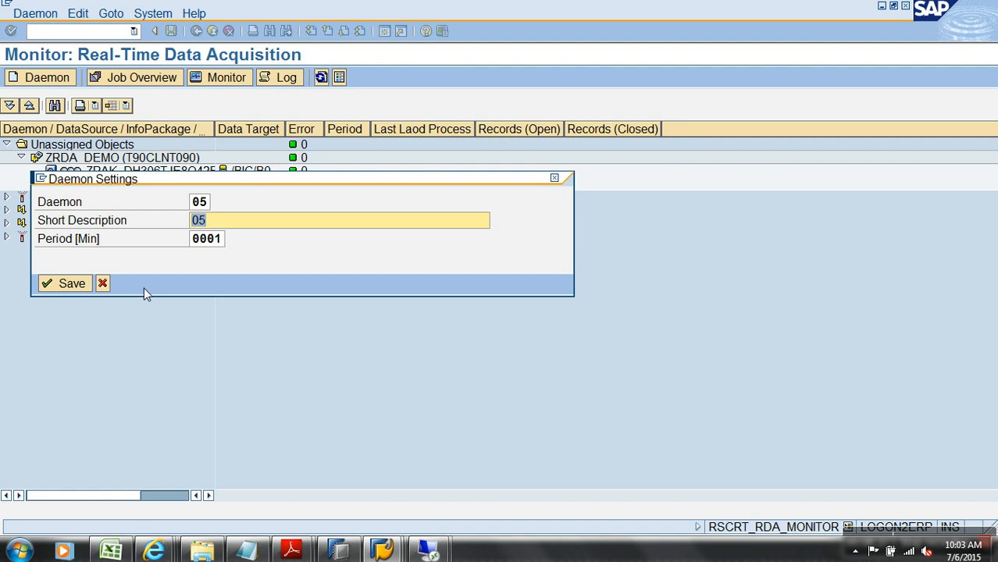
type("My own RDA")
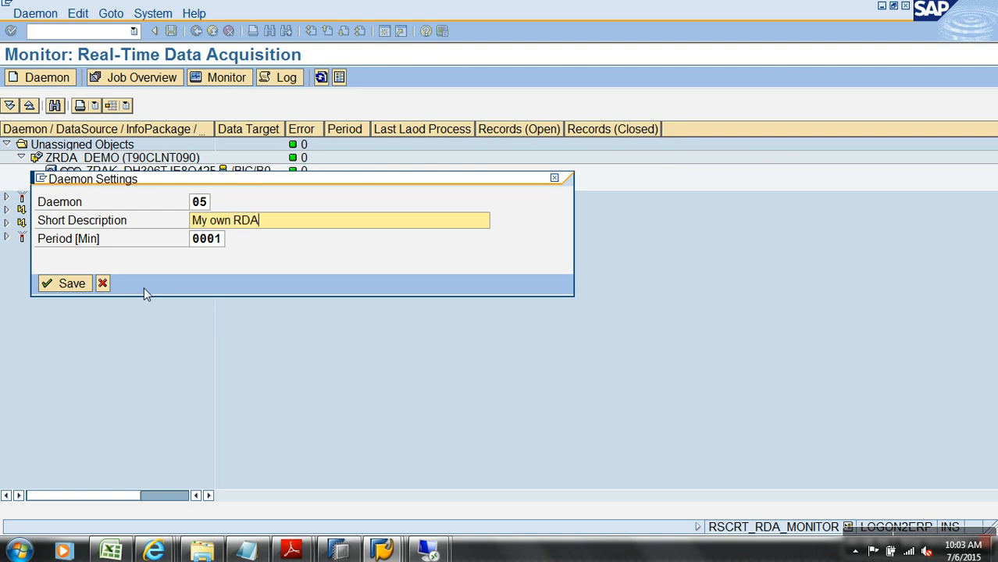
key("Return")
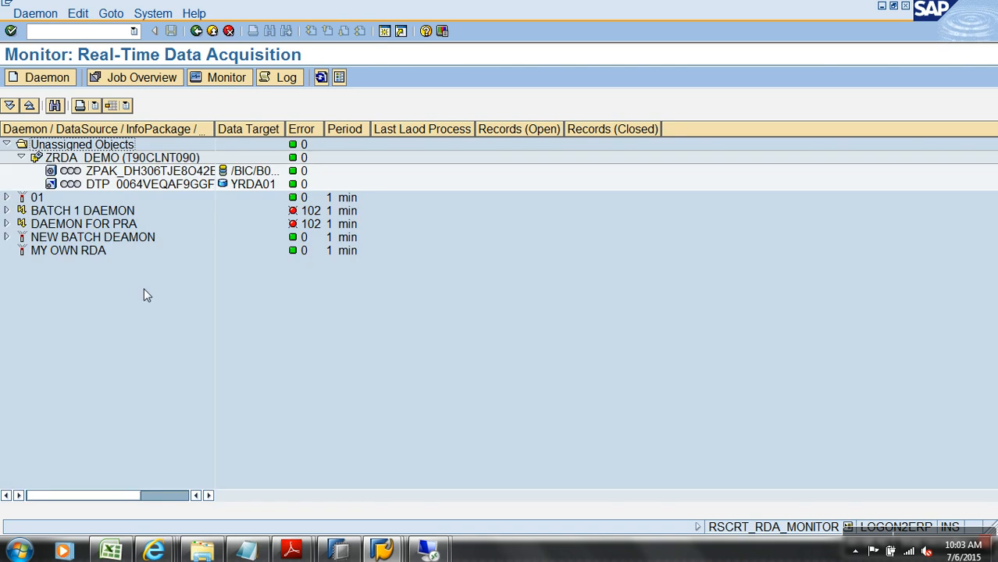
Set the period of the MY OWN RDA daemon to 2 minutes and save its settings
right_click(83, 252)
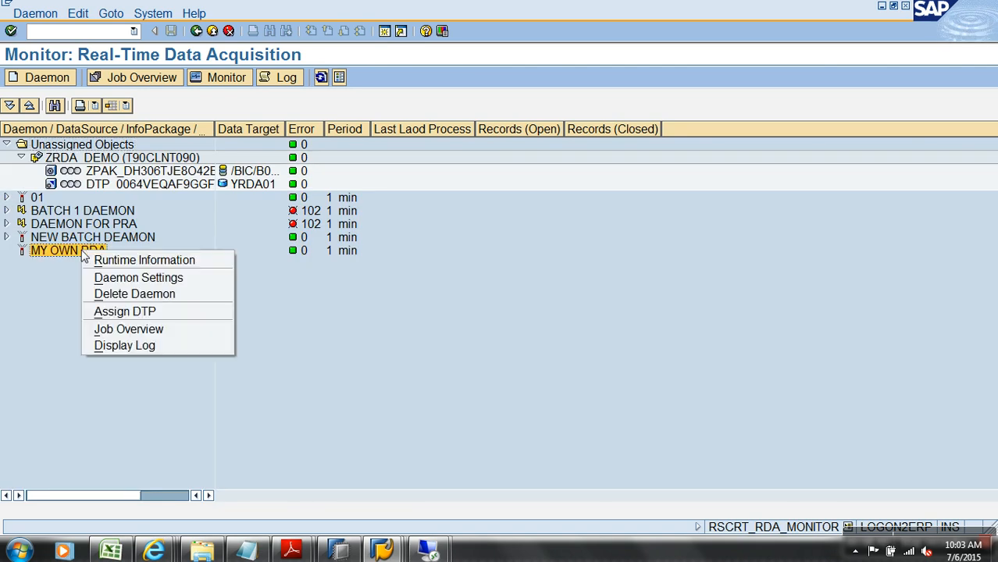
left_click(145, 279)
left_click(224, 242)
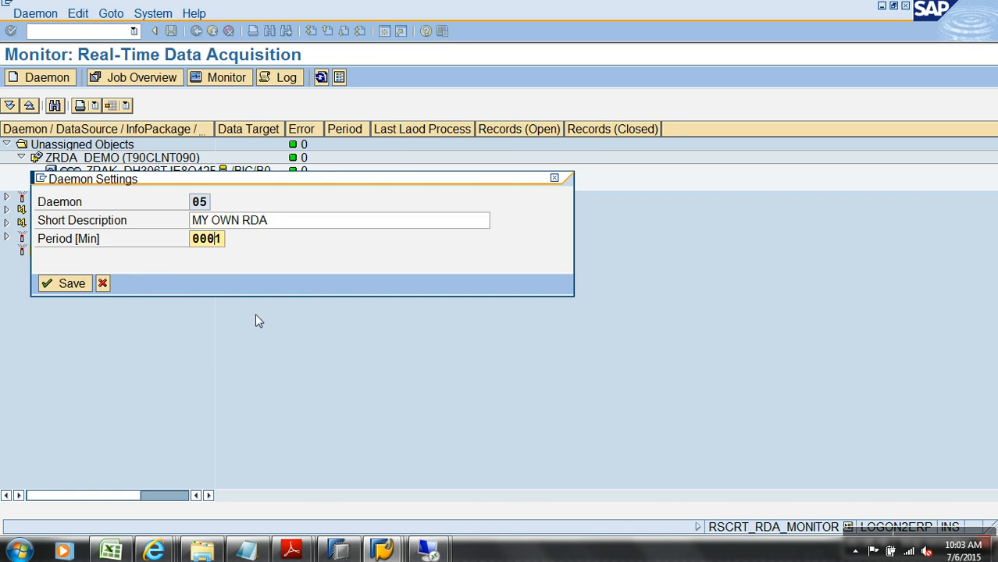
key("BackSpace")
type("2")
left_click(66, 285)
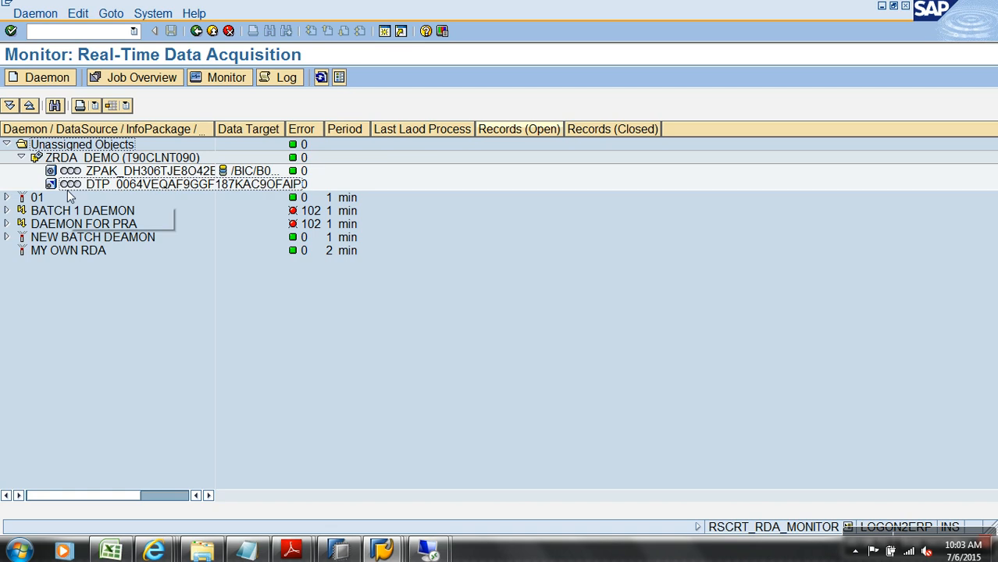
Assign the unassigned ZRDA_DEMO DataSource to daemon 05
right_click(82, 160)
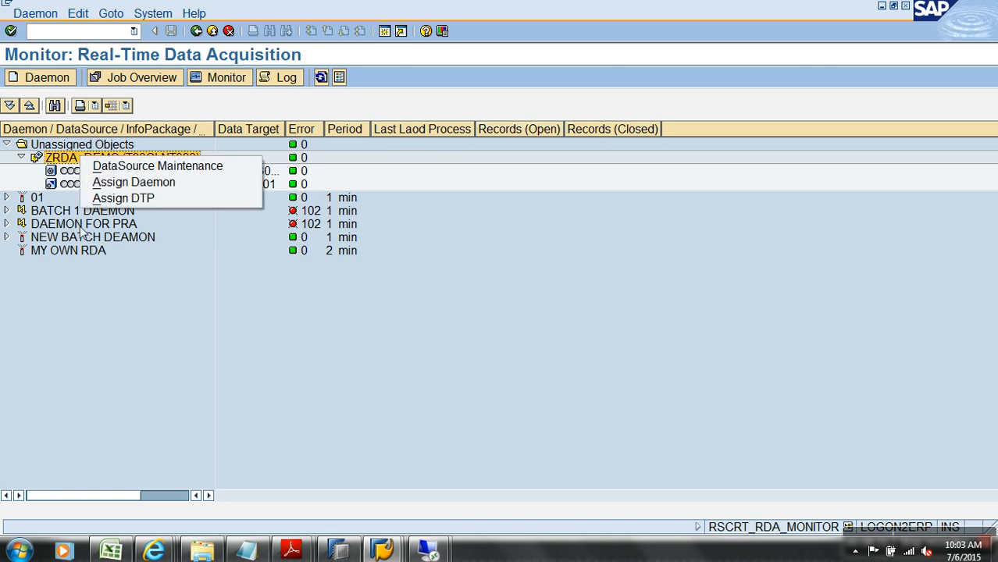
left_click(134, 182)
type("05")
key("Return")
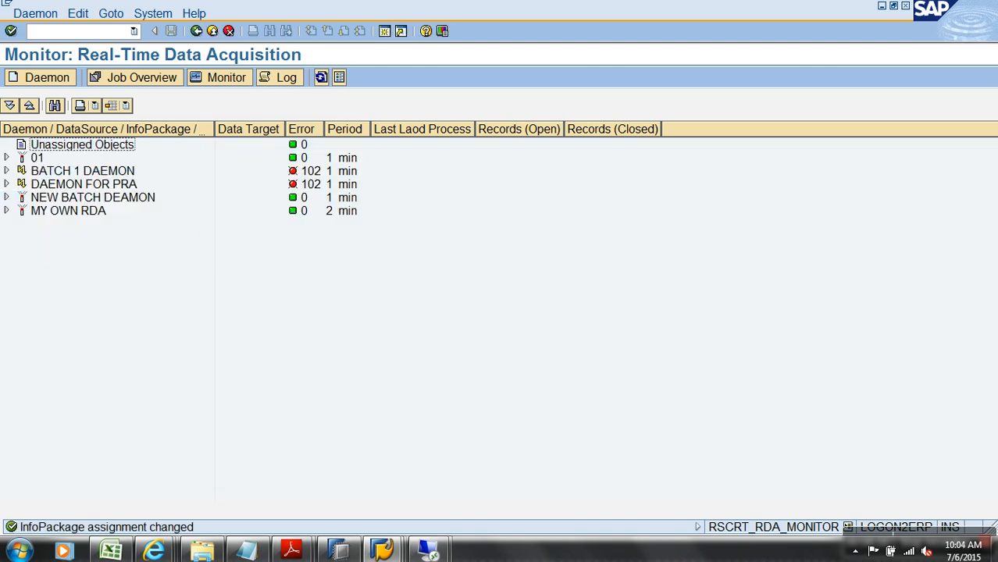
Expand the MY OWN RDA daemon down to its InfoPackage and DTP, and start the daemon
left_click(7, 212)
left_click(21, 224)
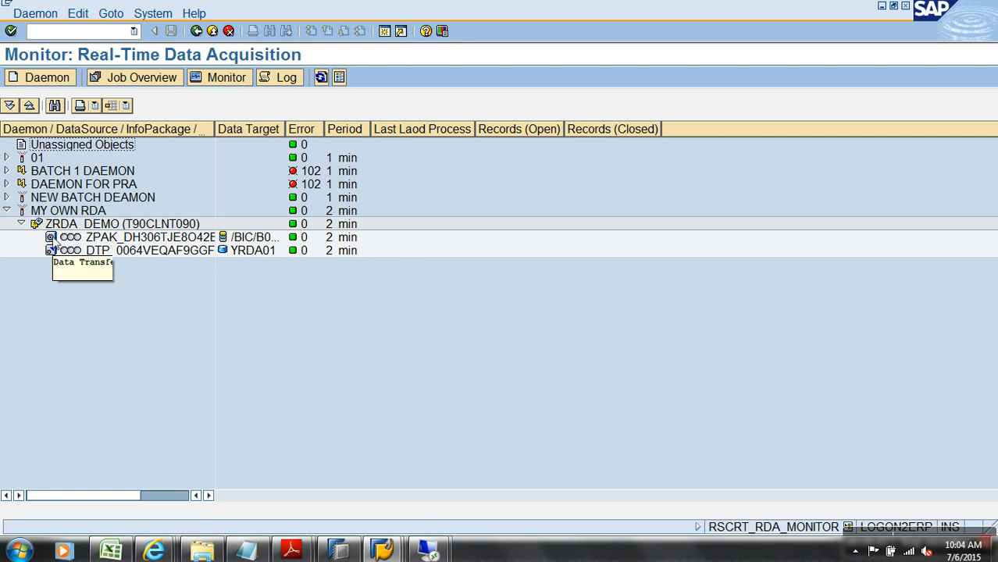
right_click(64, 211)
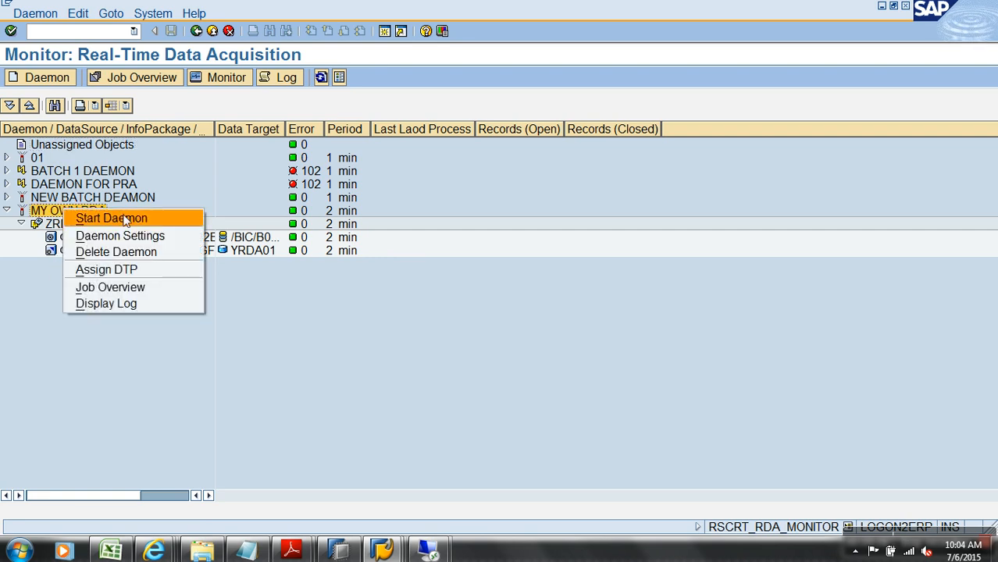
left_click(125, 220)
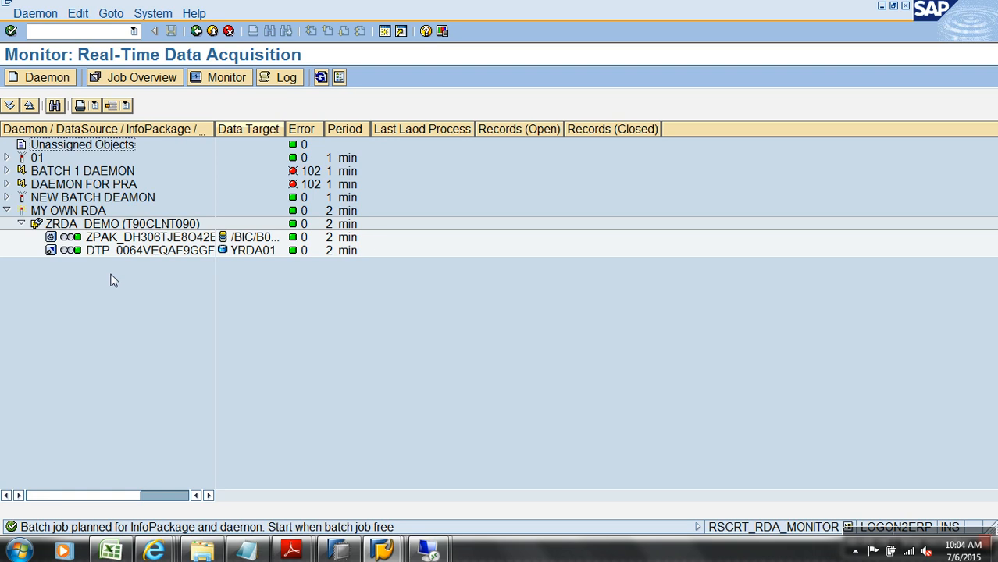
Switch to the ZRDA_DEMO DataSource session, open its source table ZSALES, and list the table's entries
left_click(386, 551)
left_click(544, 472)
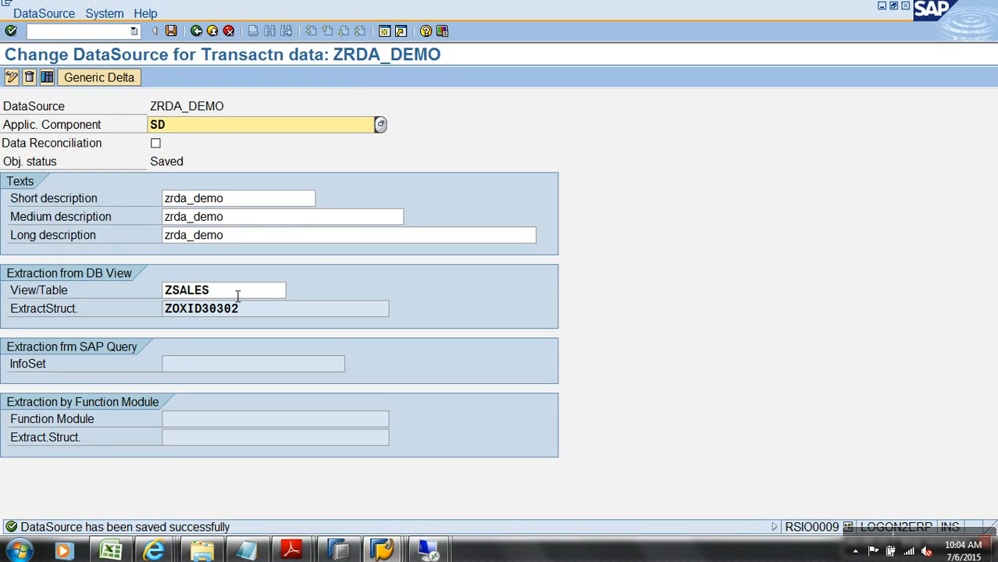
key("Return")
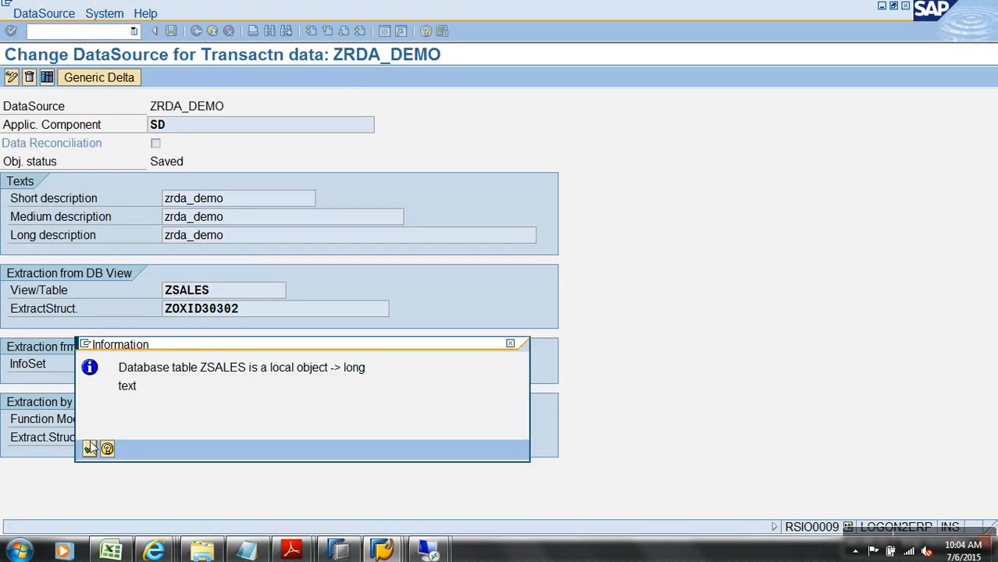
key("Return")
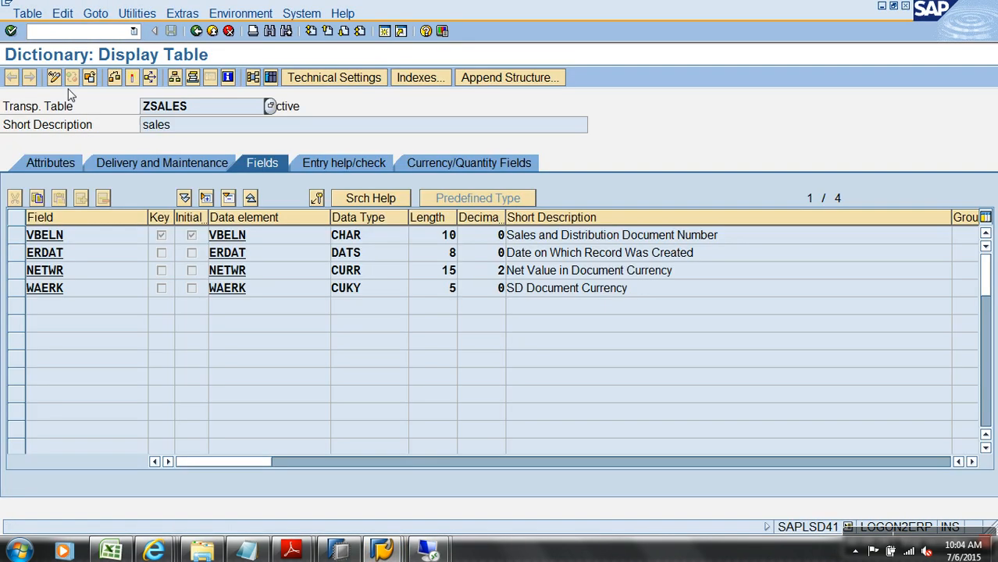
left_click(262, 75)
left_click(11, 78)
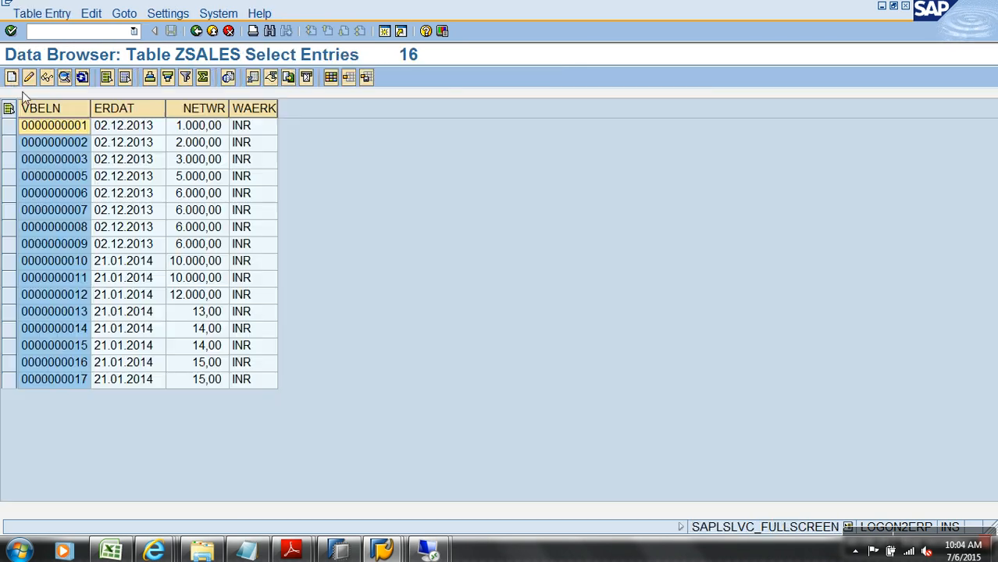
Insert a ZSALES record with VBELN 18, ERDAT 21.01.2014, NETWR 18000 and WAERK INR, and save it
left_click(12, 78)
type("18")
key("Tab")
key("space")
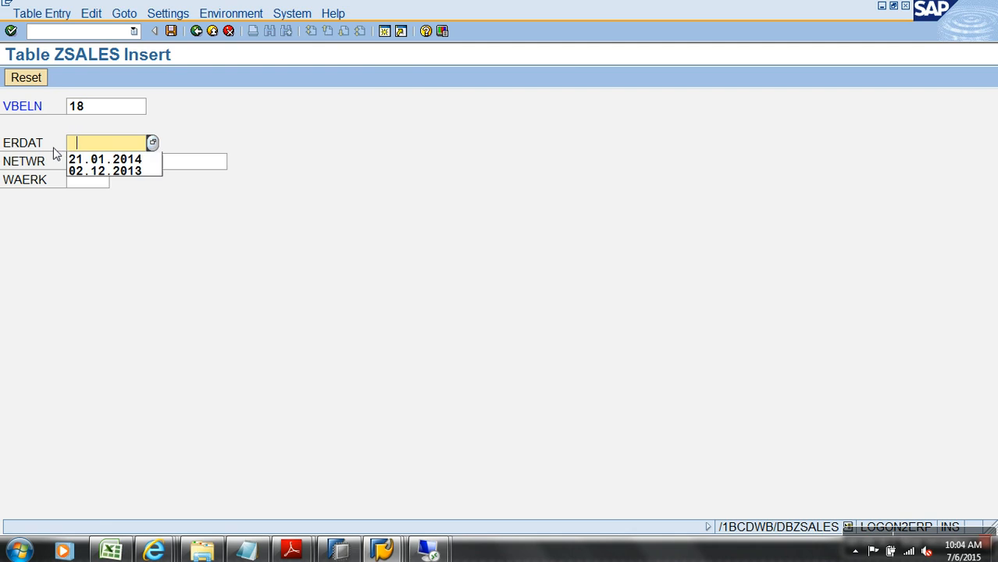
left_click(119, 162)
key("Tab")
type("18000")
key("Tab")
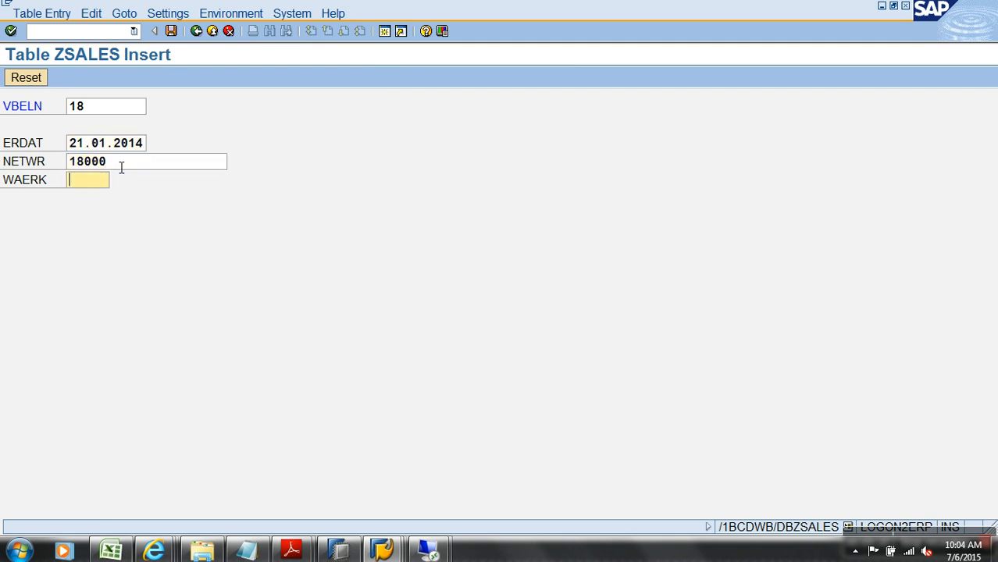
type("INR")
left_click(171, 32)
Insert another ZSALES record with VBELN 19 and NETWR 19.000,00, keeping the date and currency, and save it
left_click(123, 110)
key("BackSpace")
type("9")
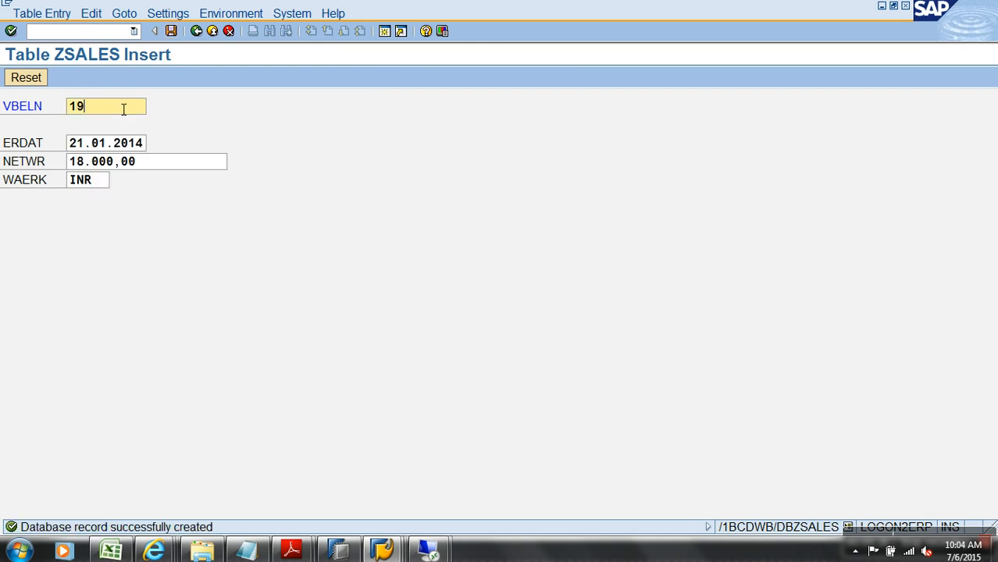
left_click(91, 167)
key("BackSpace")
type("9")
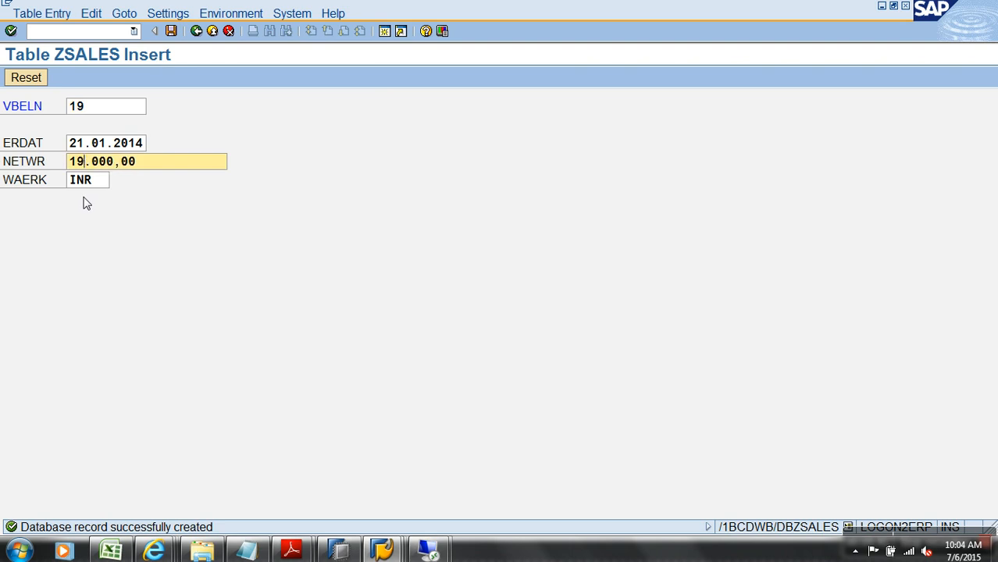
left_click(171, 31)
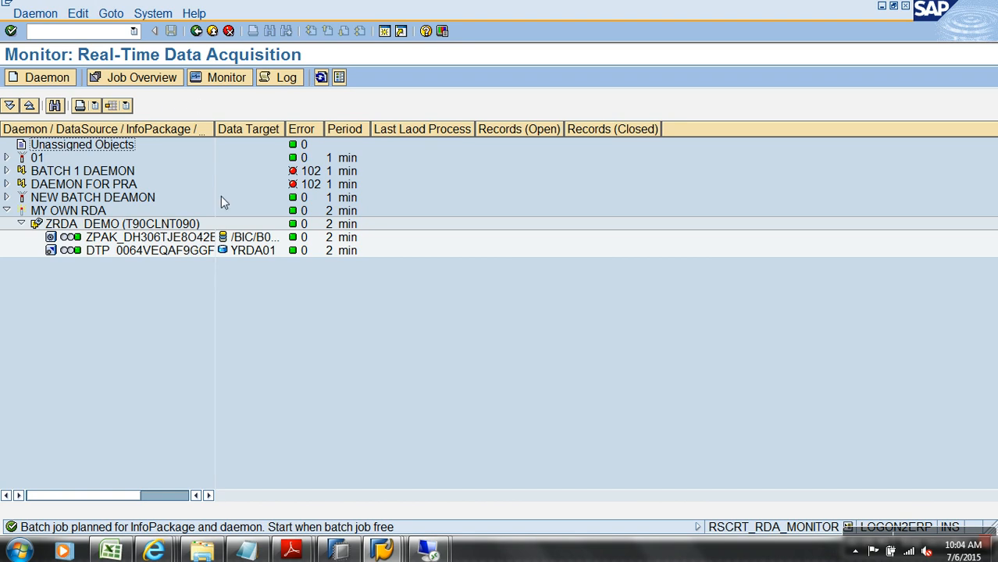
Refresh the real-time data acquisition monitor and check the request under the ZRDA_DEMO InfoPackage
left_click(322, 78)
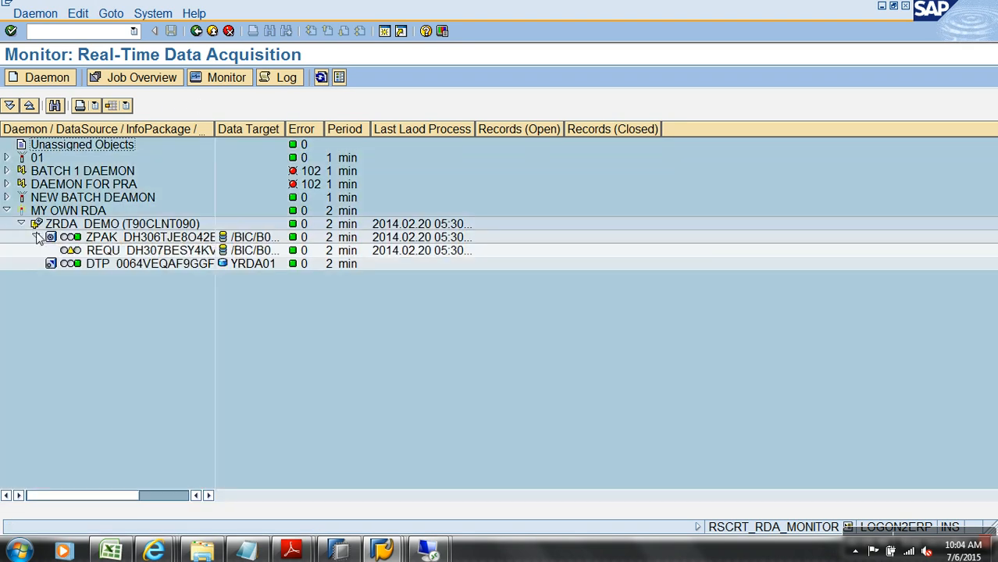
left_click(37, 236)
left_click(382, 552)
left_click(396, 508)
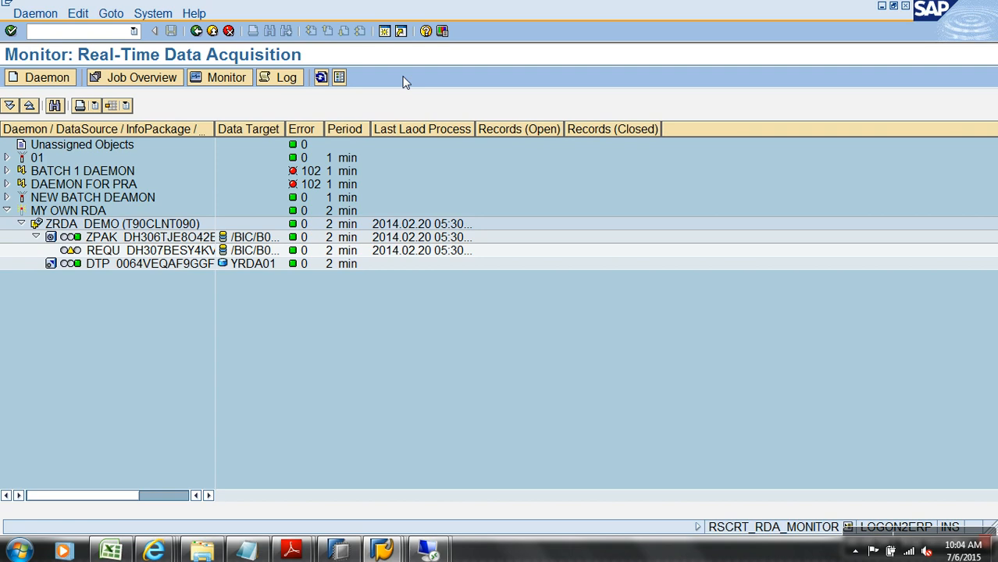
Open a new session, run rsa1, and open management of the Demo RDA DataStore object in the RDA InfoArea
left_click(385, 32)
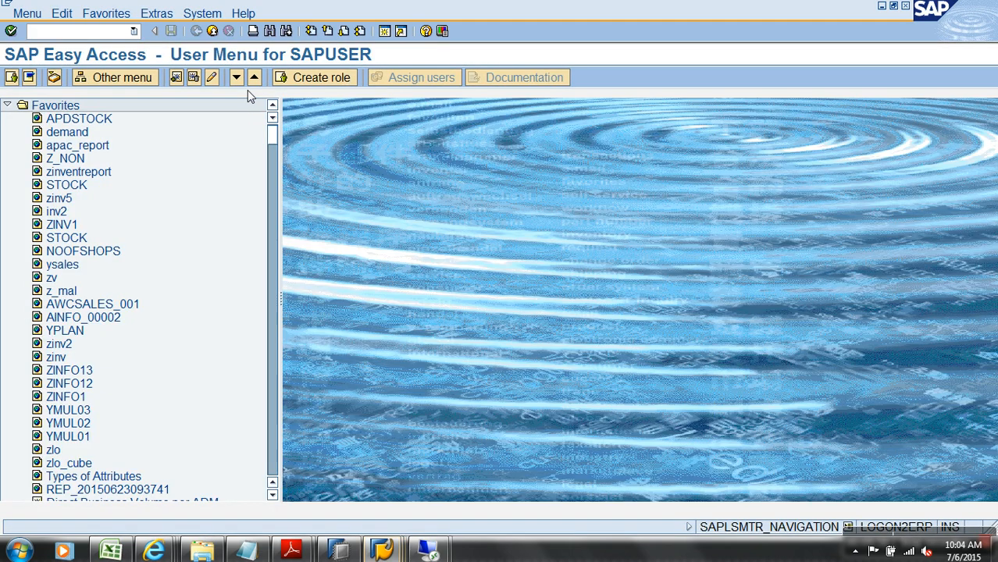
type("rsa1")
key("Return")
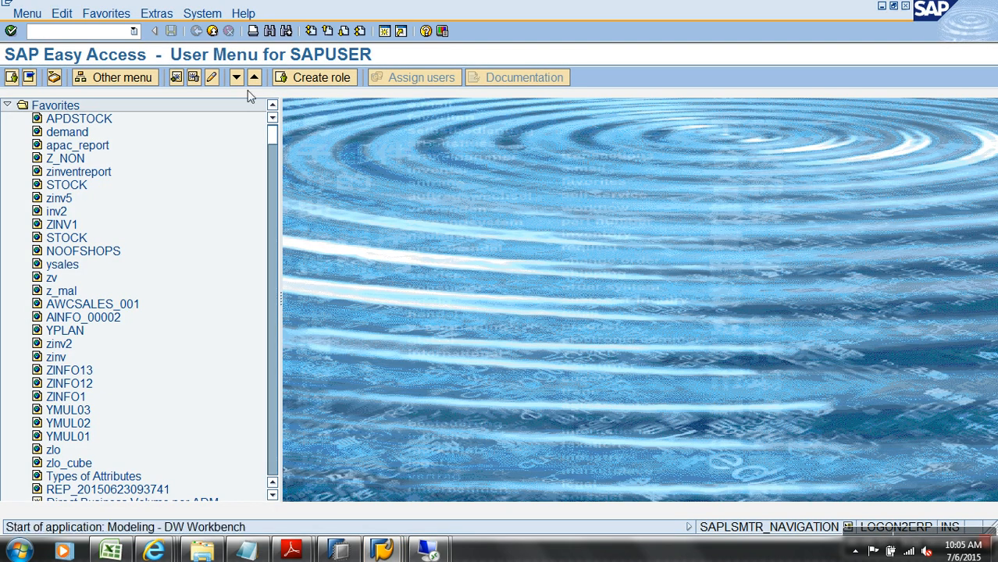
left_click(156, 169)
left_click(171, 288)
left_click(238, 302)
right_click(238, 303)
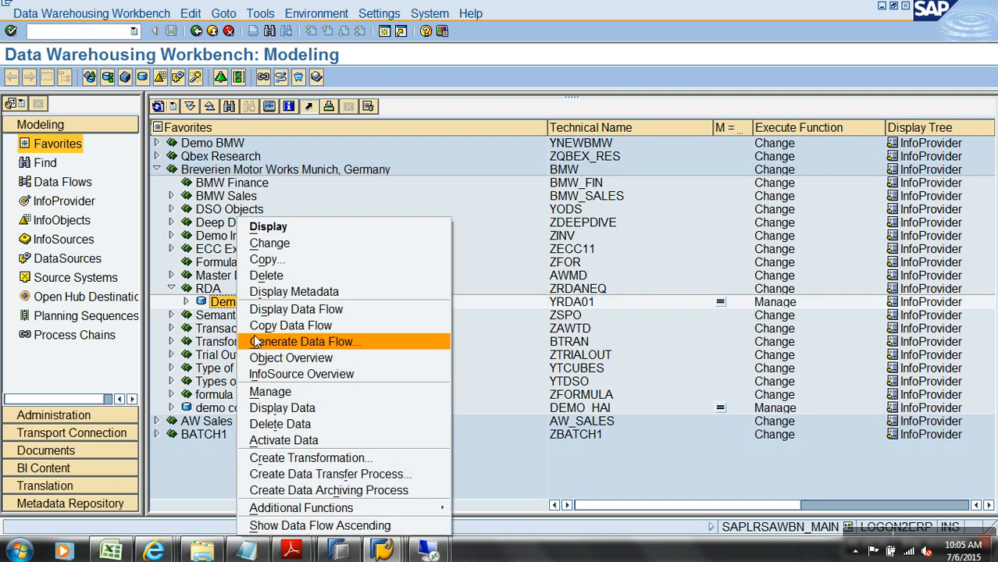
left_click(283, 393)
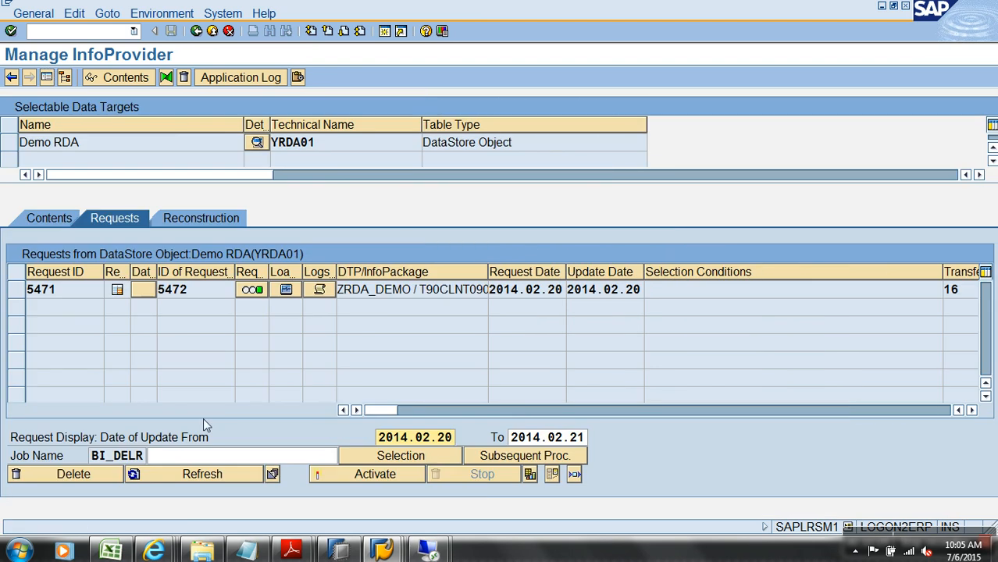
Check YRDA01's requests and display the contents of its active data table
left_click(62, 225)
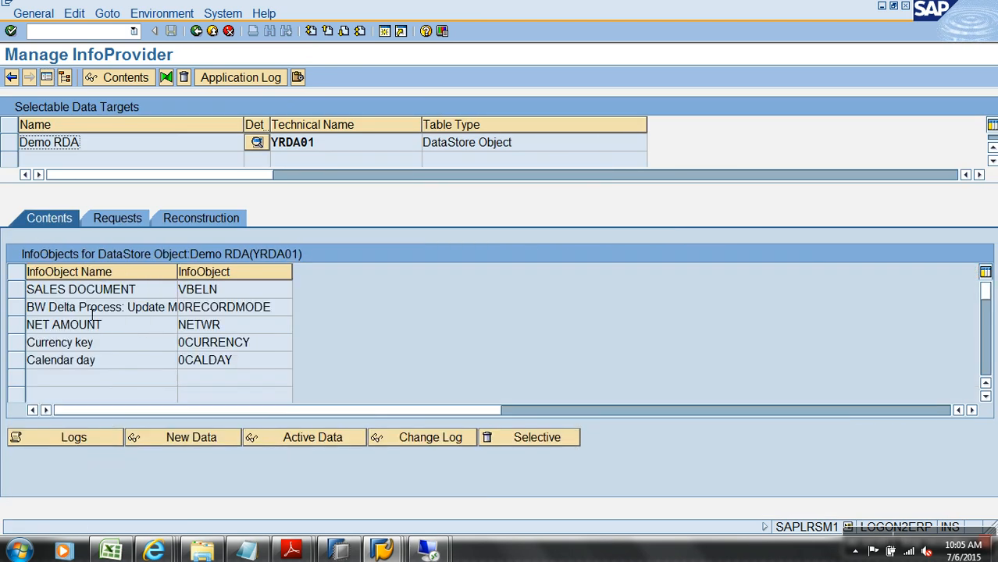
left_click(107, 219)
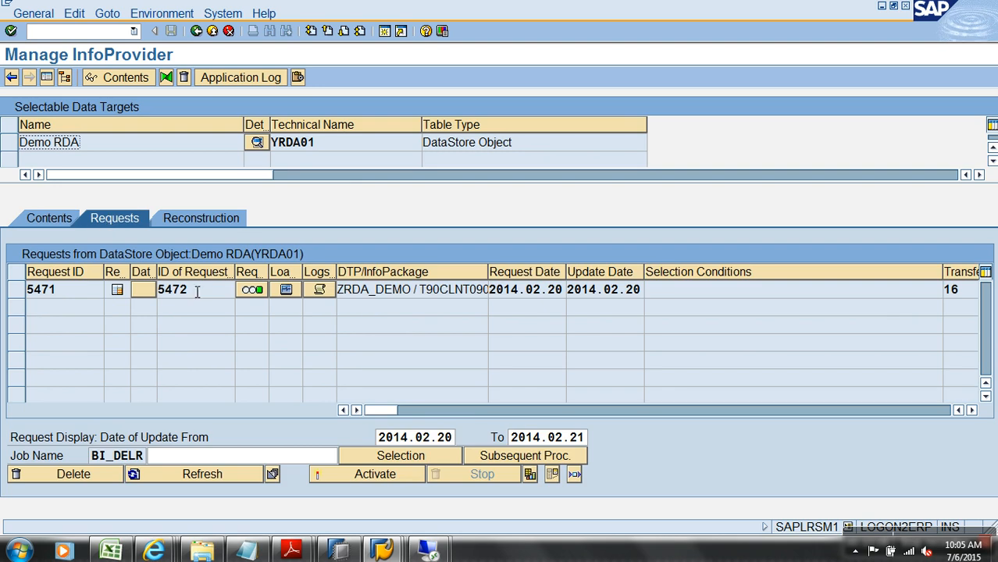
left_click(54, 220)
left_click(261, 439)
left_click(11, 77)
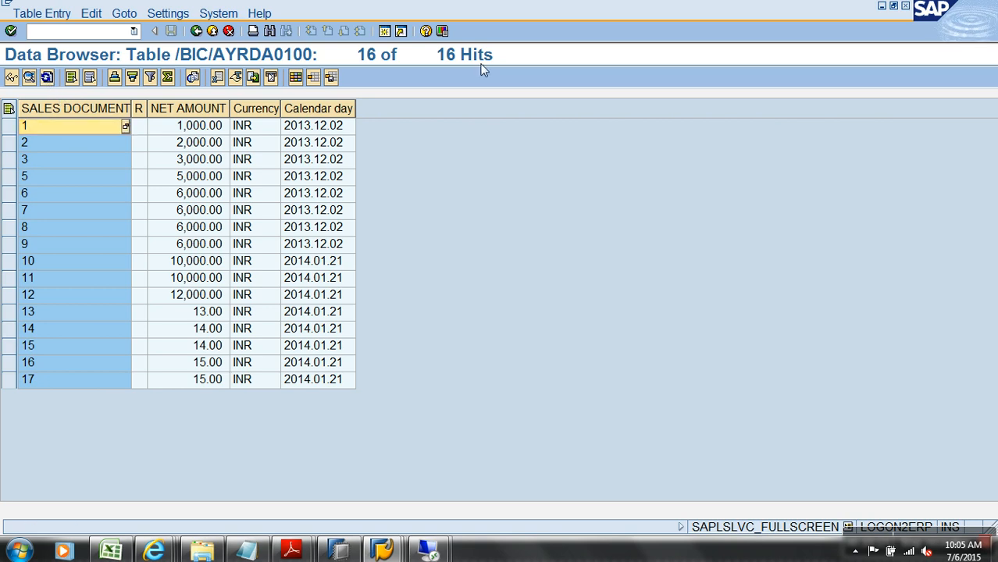
Shrink the active data and ZSALES insert windows and arrange them side by side
double_click(490, 13)
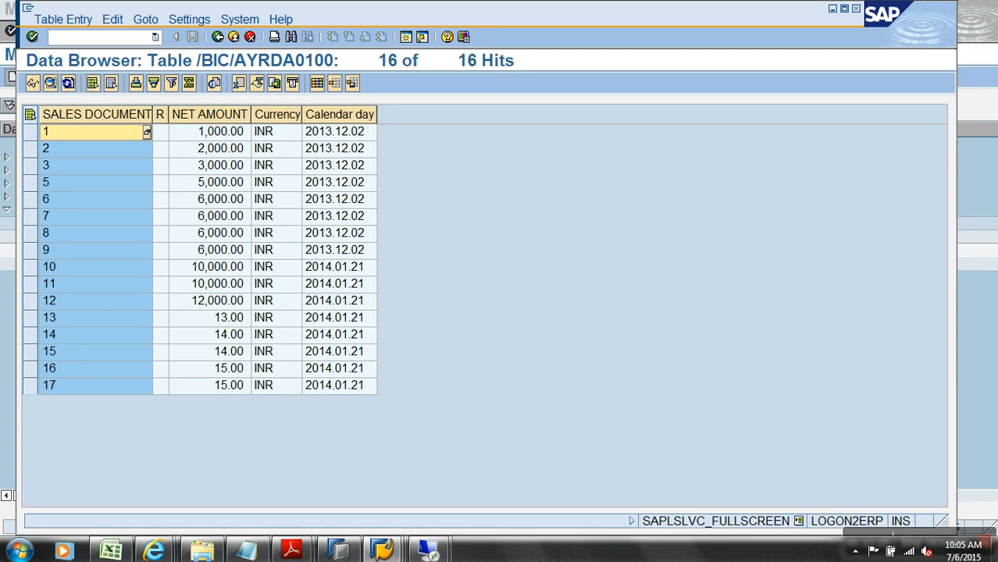
left_click_drag(957, 188, 416, 209)
mouse_move(382, 552)
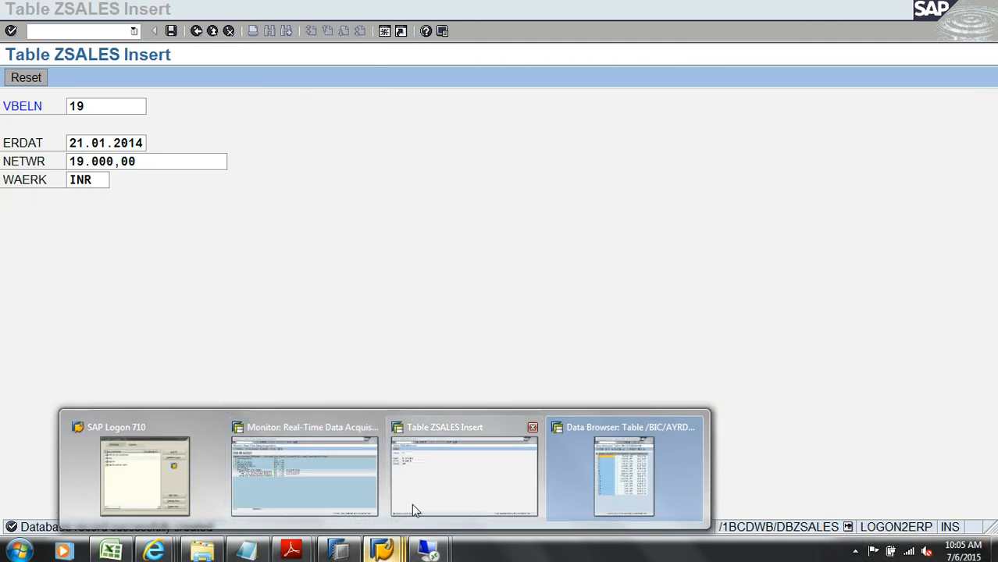
left_click(412, 504)
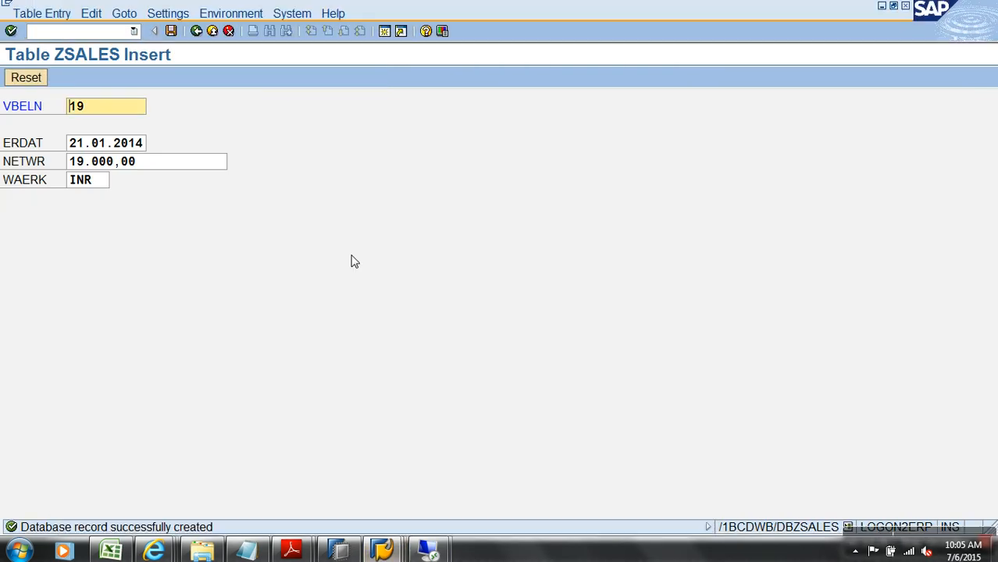
double_click(398, 14)
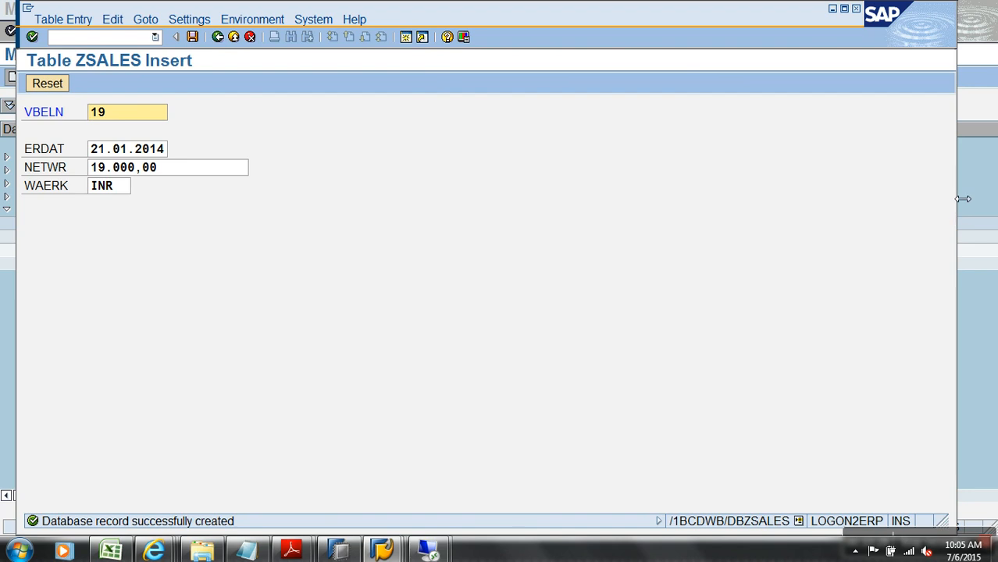
left_click_drag(958, 206, 367, 201)
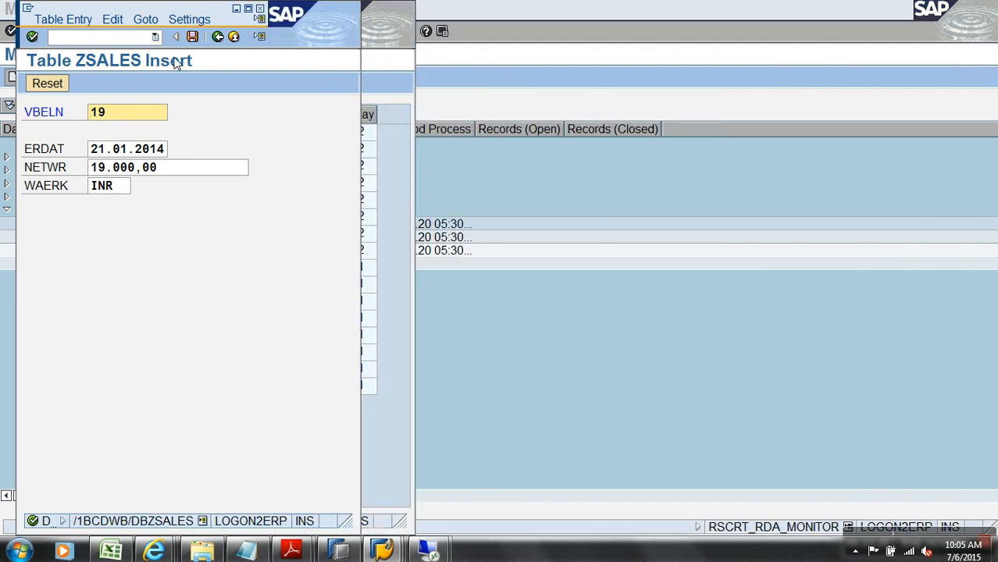
left_click_drag(186, 18, 592, 17)
Refresh YRDA01's active data list to check for the new sales records
left_click(251, 67)
left_click(71, 85)
left_click(71, 85)
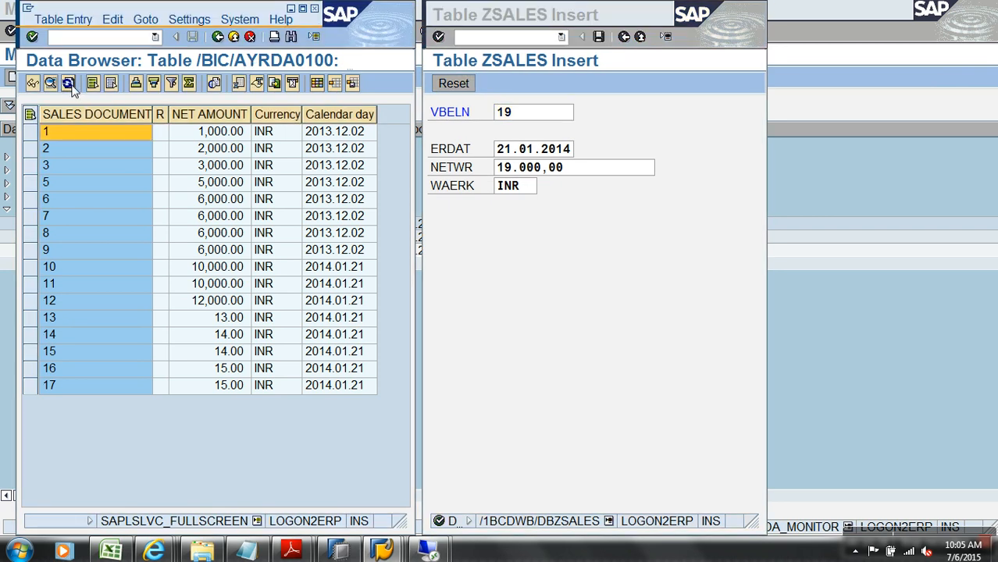
Insert a ZSALES record with VBELN 20 and NETWR 200000, keeping the date and currency, and save it
left_click(527, 123)
key("BackSpace")
key("BackSpace")
type("2")
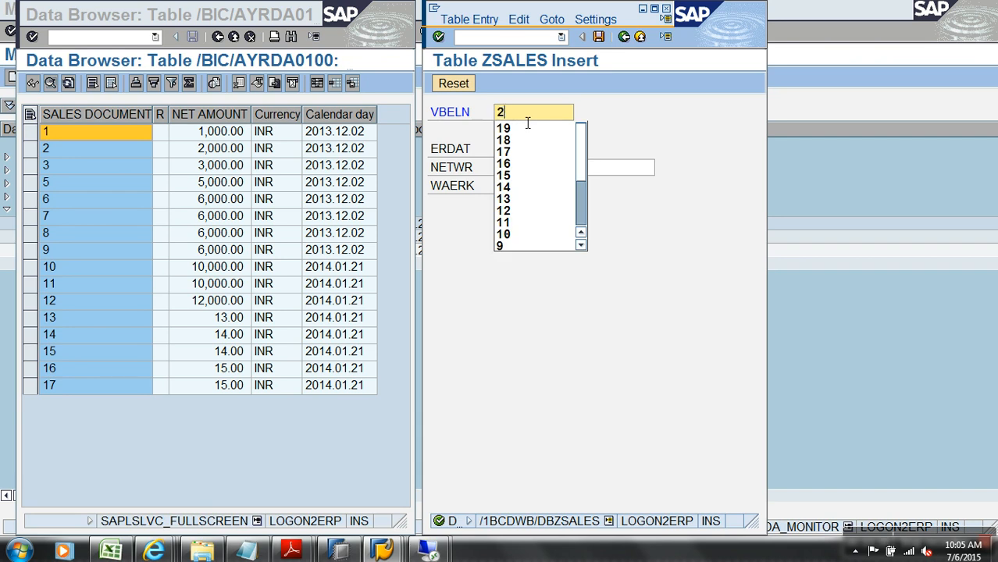
type("0")
key("Tab")
key("Tab")
type("200000")
left_click(598, 37)
Refresh YRDA01's active data list repeatedly to check for newly loaded records, and return to InfoProvider management
left_click(250, 61)
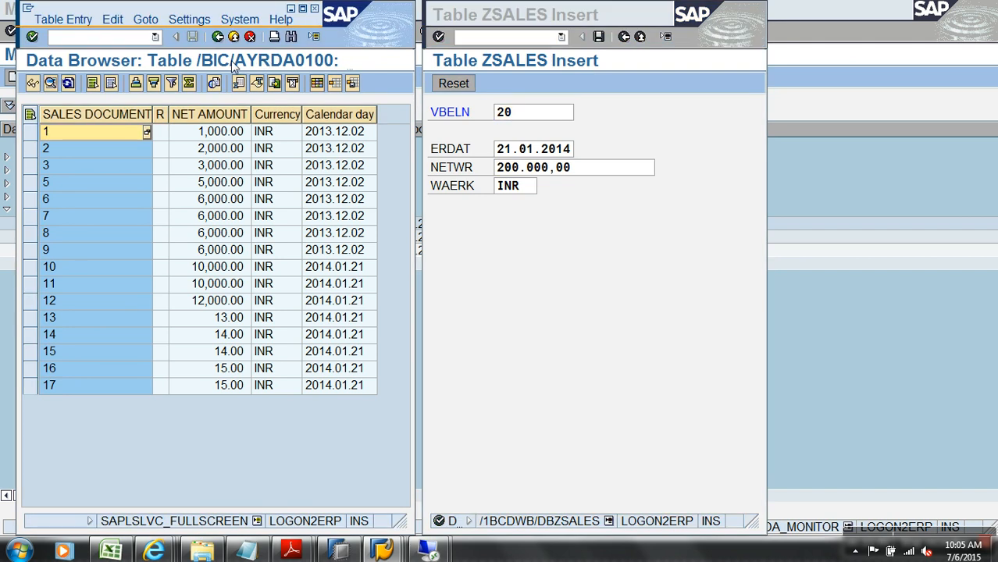
left_click(69, 84)
left_click(69, 84)
left_click(68, 83)
left_click(69, 83)
left_click(71, 83)
left_click(69, 88)
left_click(68, 87)
left_click(217, 37)
left_click(217, 37)
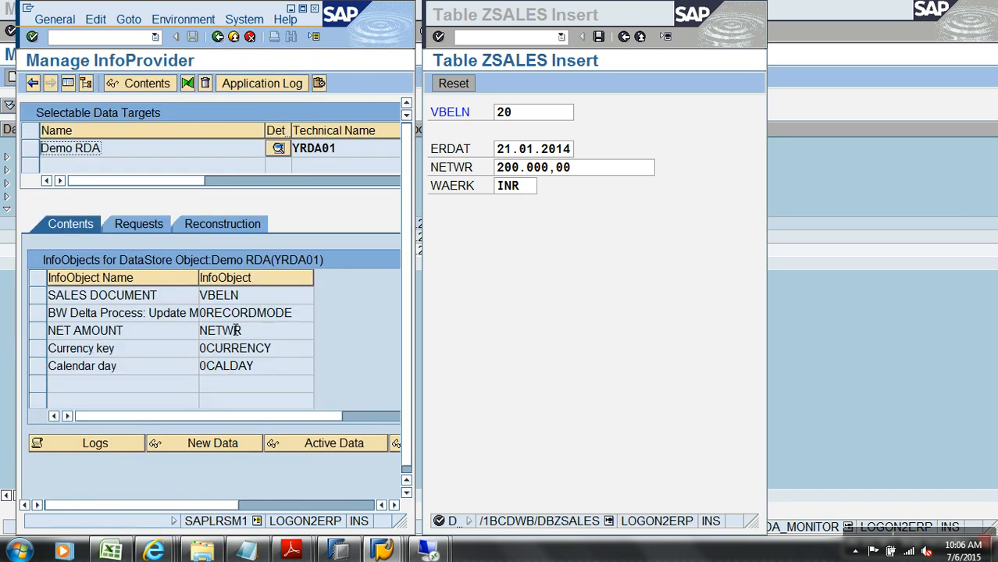
Refresh YRDA01's load requests and list its active data, highlighting the rows for sales documents 18 to 20
left_click(125, 226)
left_click(241, 479)
left_click(71, 224)
left_click(289, 443)
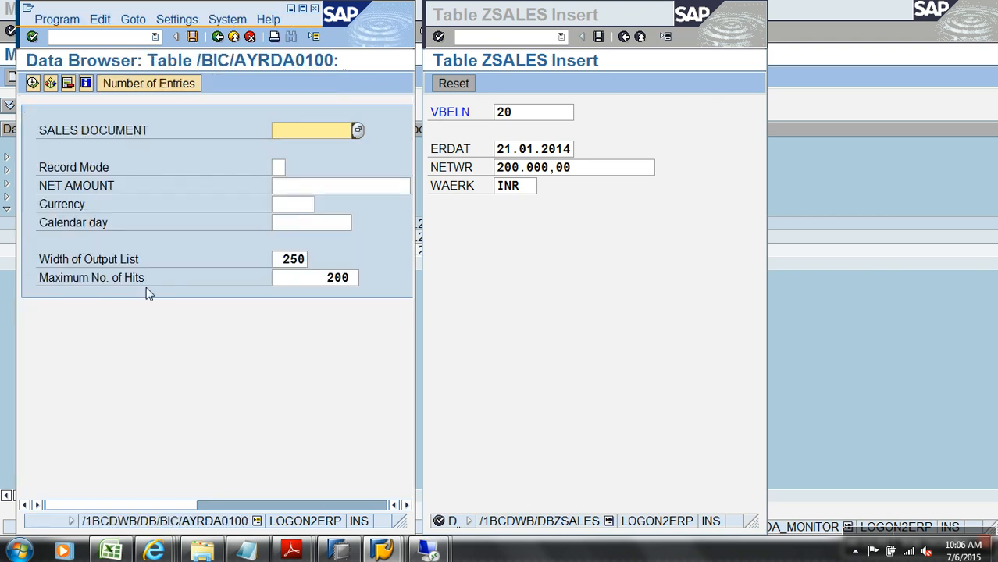
left_click(32, 83)
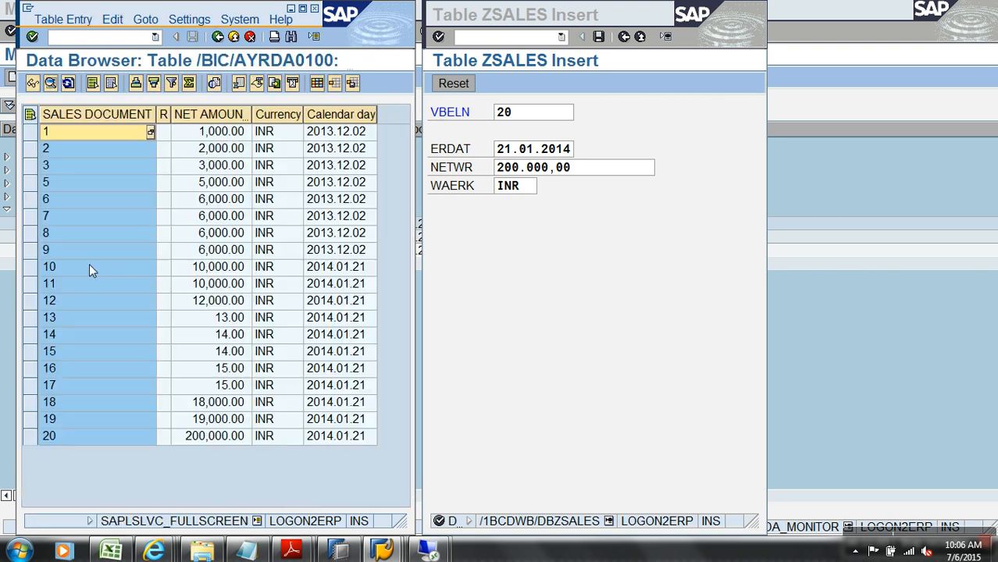
left_click_drag(33, 404, 35, 438)
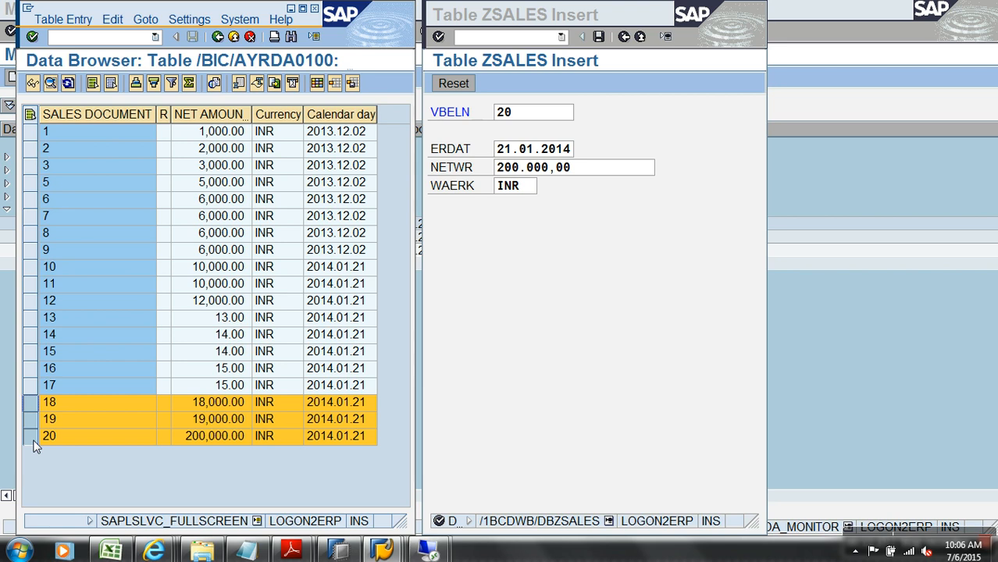
Open the server's process overview in a maximized window, highlight background processes 11 to 13, and refresh the list
left_click(114, 42)
key("Return")
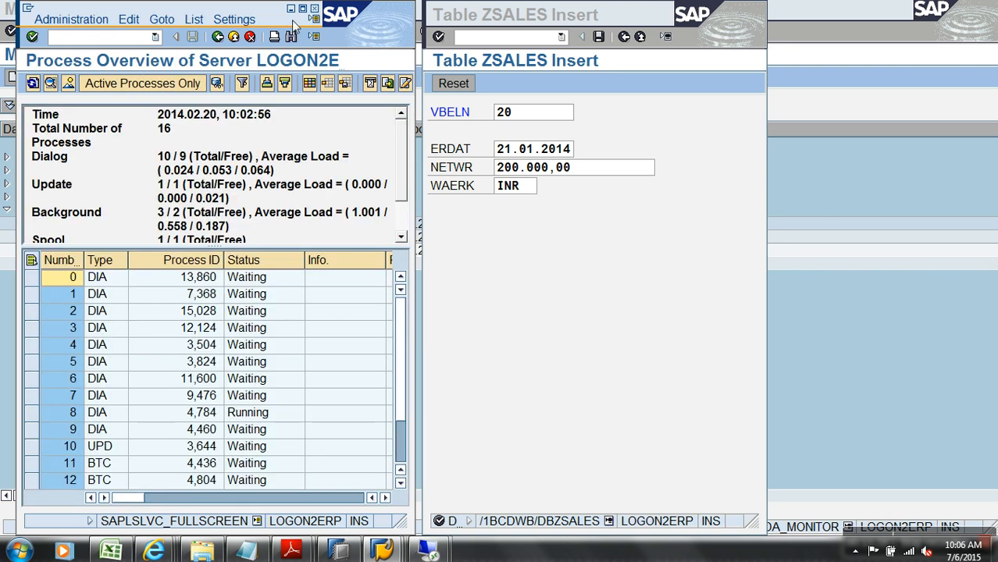
left_click(302, 9)
left_click(131, 399)
scroll(131, 414, "down", 2)
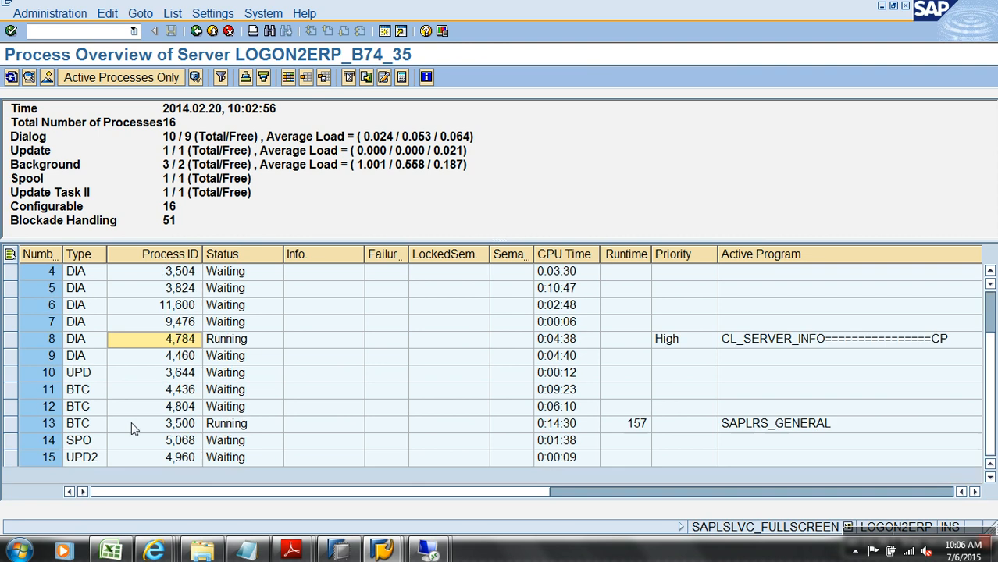
left_click_drag(28, 396, 28, 428)
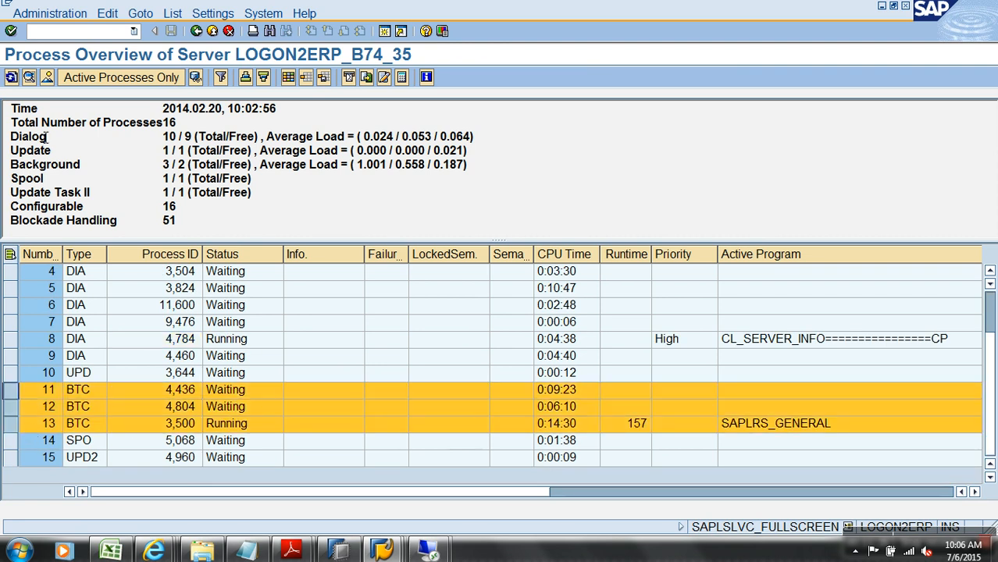
left_click(13, 77)
left_click(13, 78)
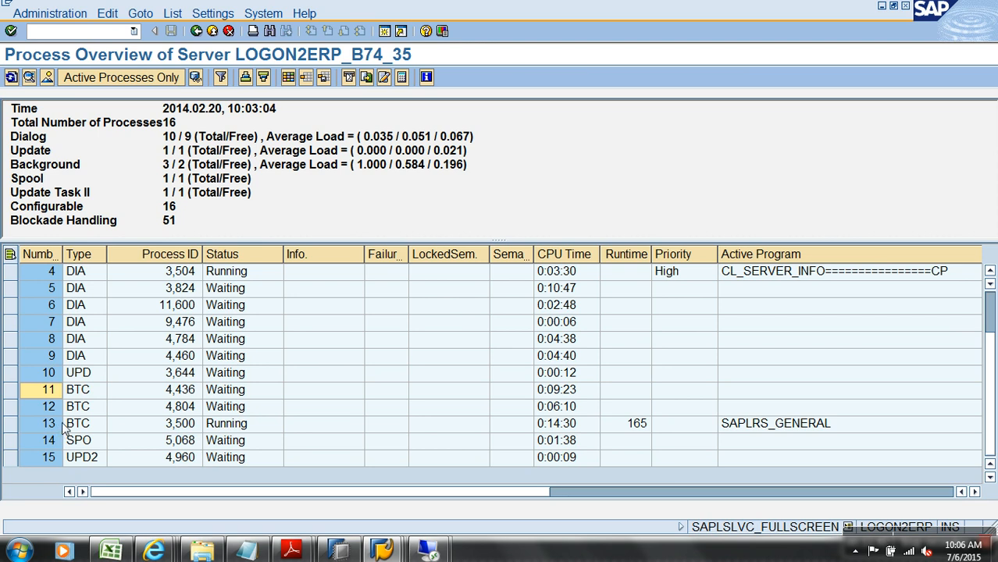
Open the server list in place of the process overview and check the Real-Time Data Acquisition monitor in the other session
left_click(97, 35)
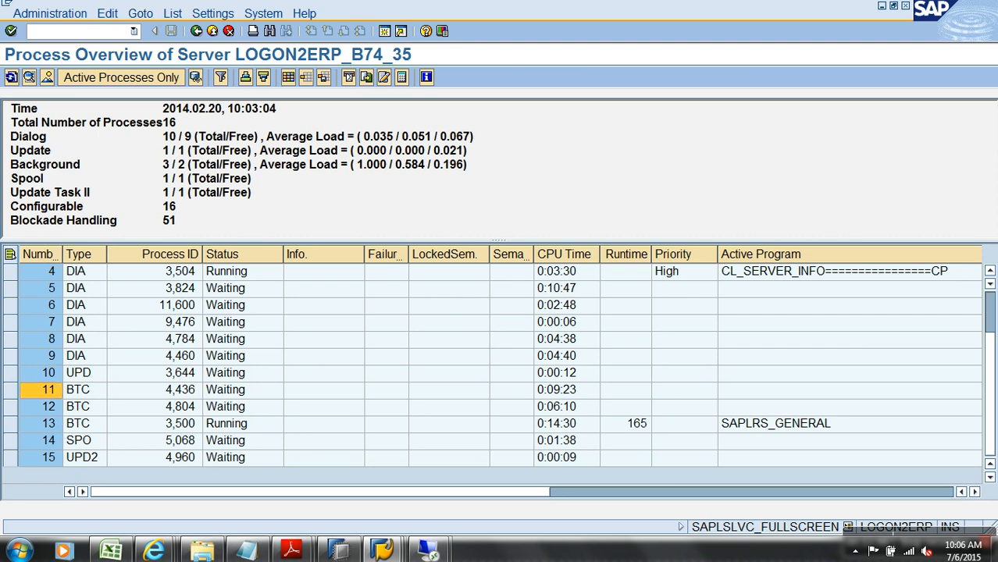
key("Return")
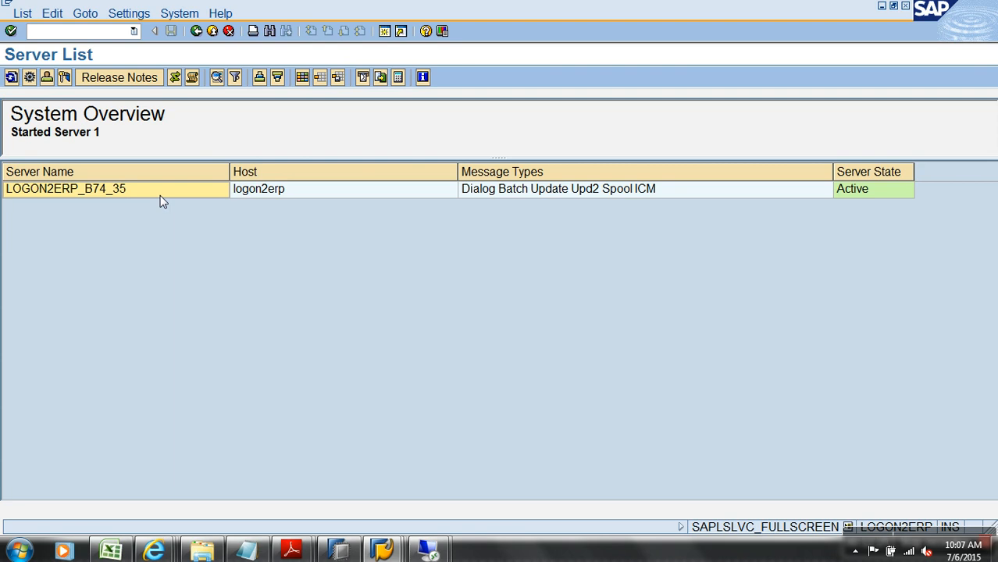
left_click(383, 550)
left_click(342, 509)
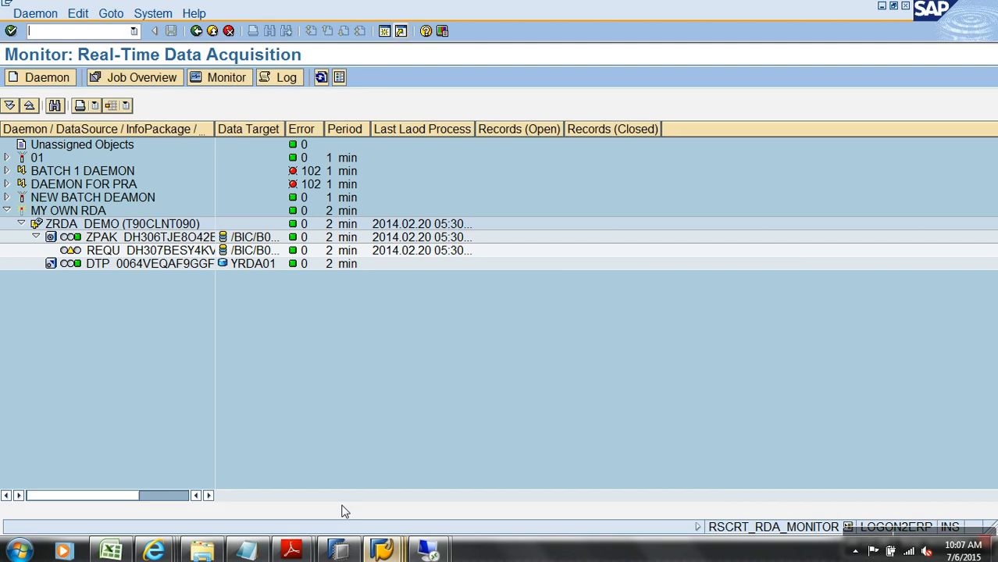
left_click(396, 546)
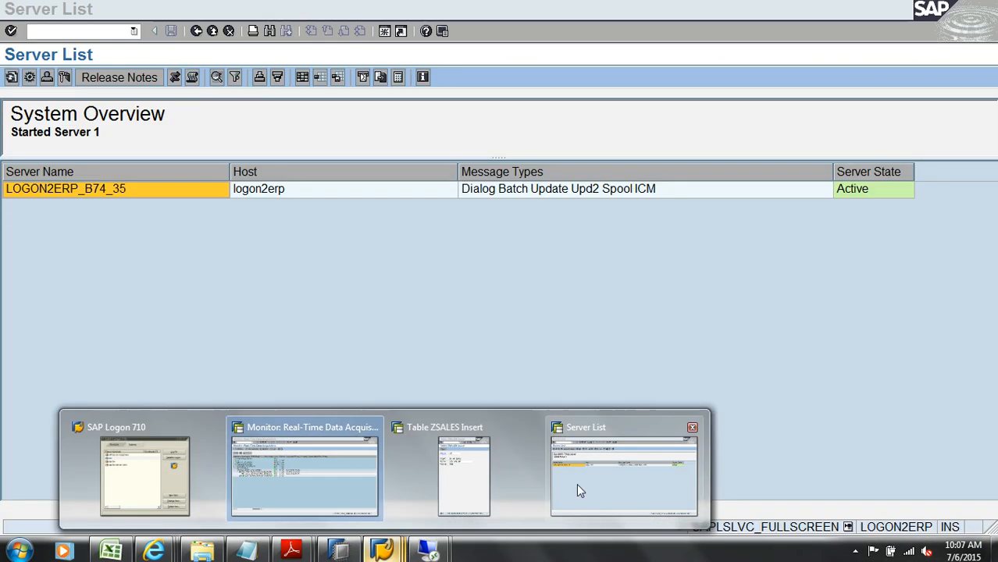
From the server list session, open transaction RSA1 and display the management view of Demo RDA under Breverien Motor Works Munich, Germany > RDA
left_click(576, 484)
left_click(74, 34)
type("/NRSA1")
key("Return")
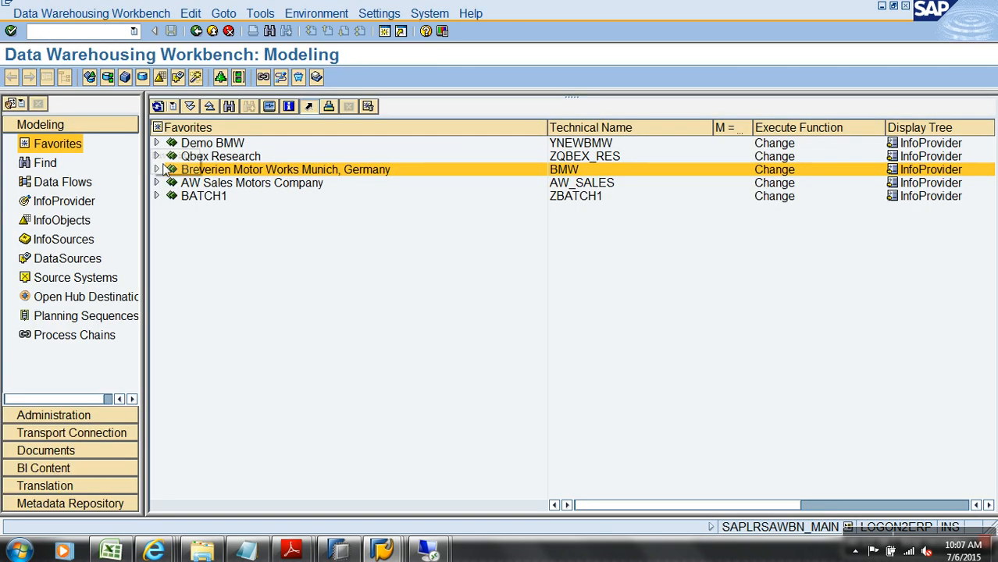
left_click(157, 170)
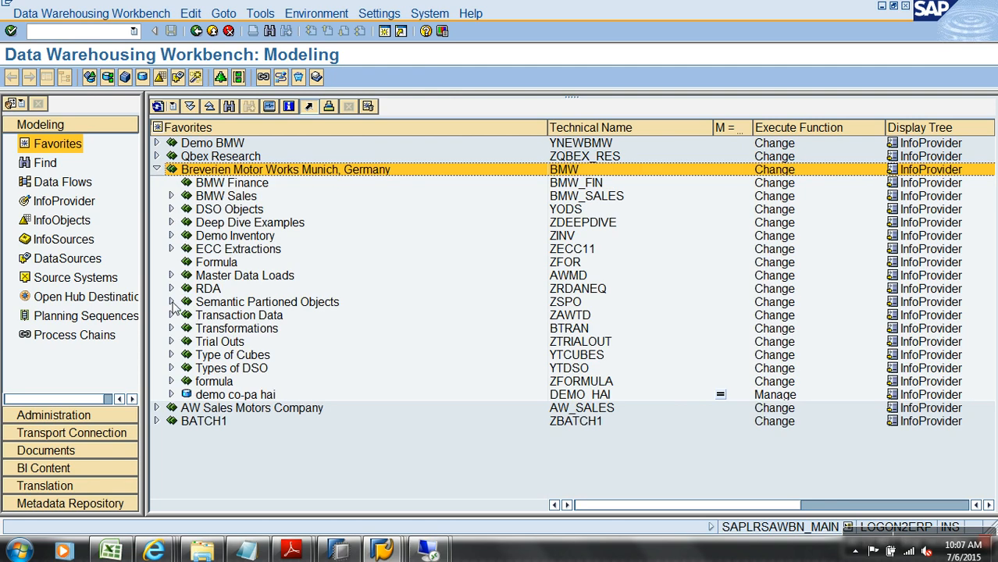
left_click(171, 288)
right_click(248, 303)
left_click(293, 390)
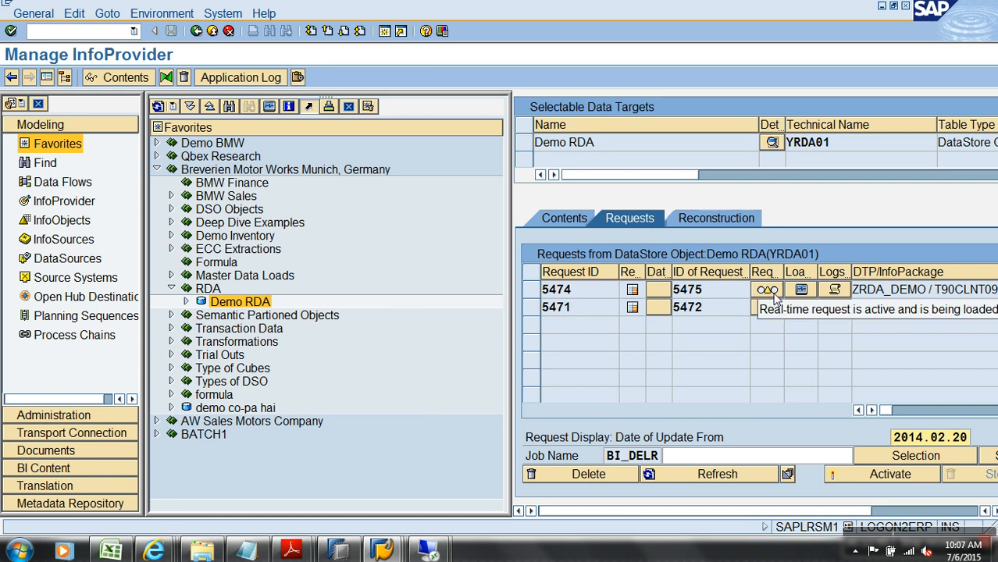
Open the delta ip RDA InfoPackage under Demo RDA's zrda_demo DataSource, review its request closure thresholds, and return to the workbench
left_click(185, 302)
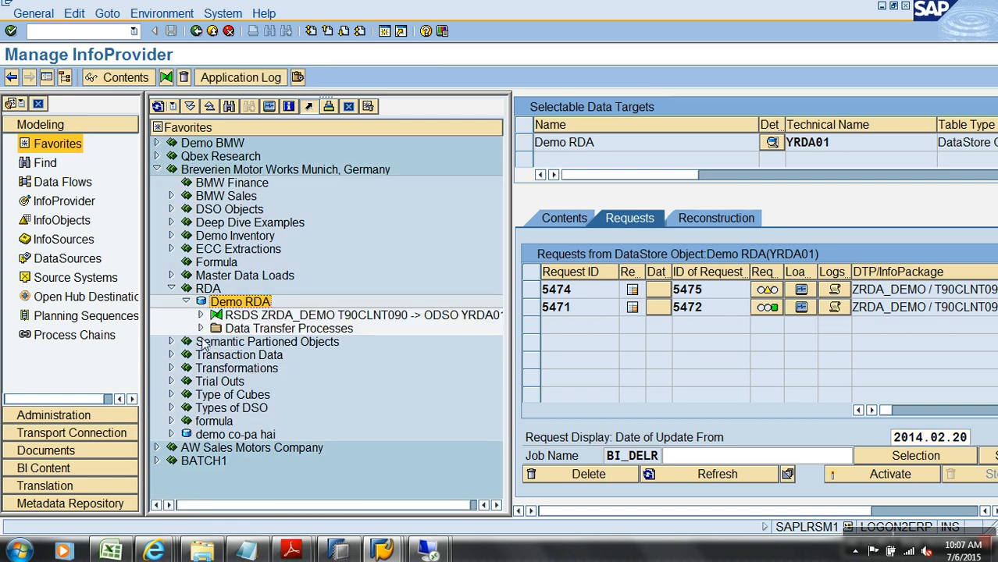
left_click(201, 315)
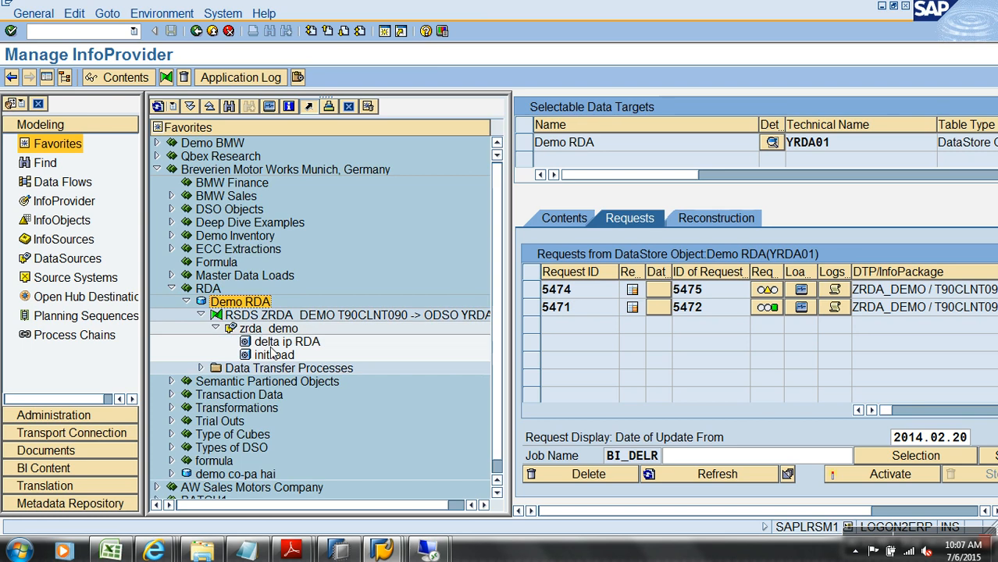
double_click(282, 342)
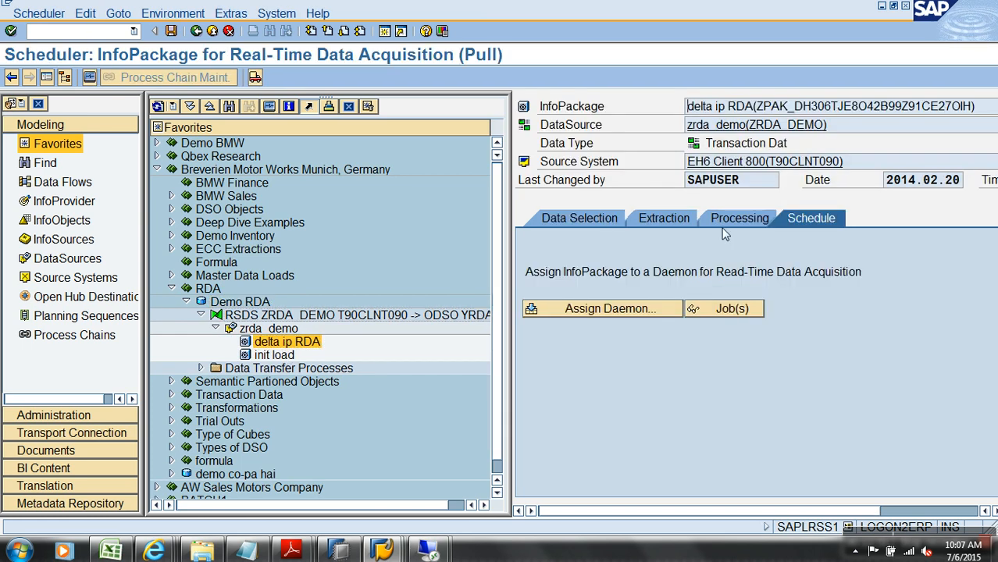
left_click(731, 220)
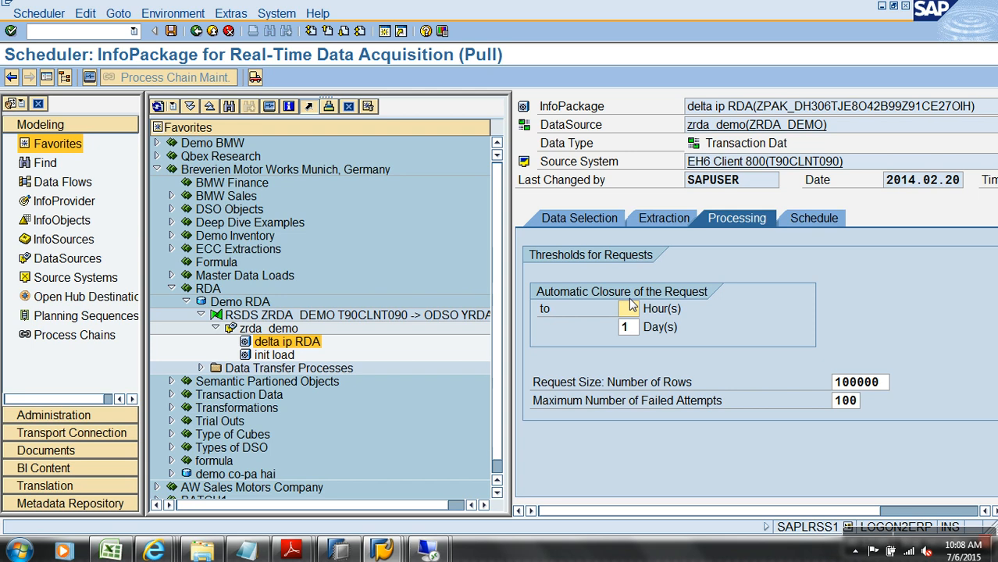
left_click(213, 32)
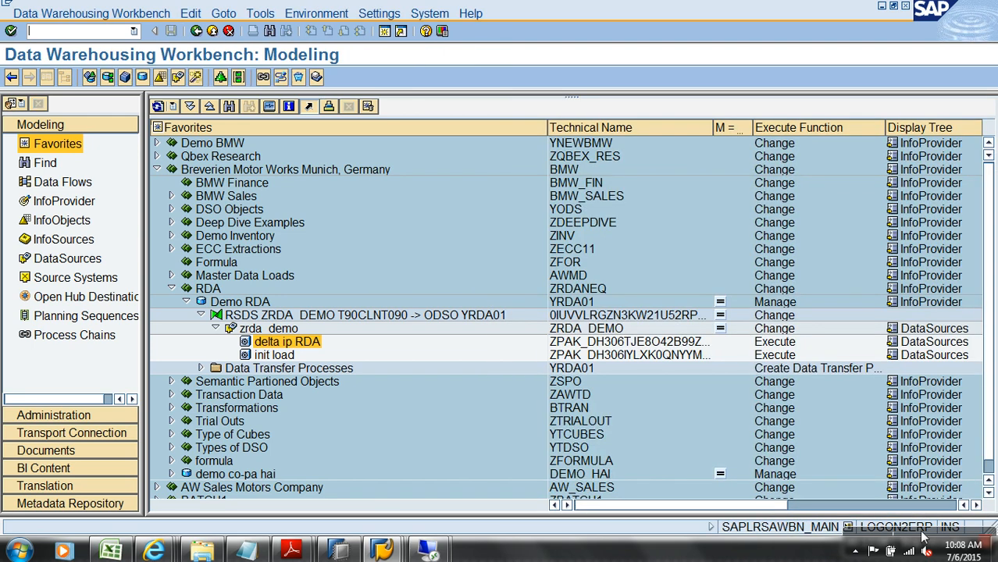